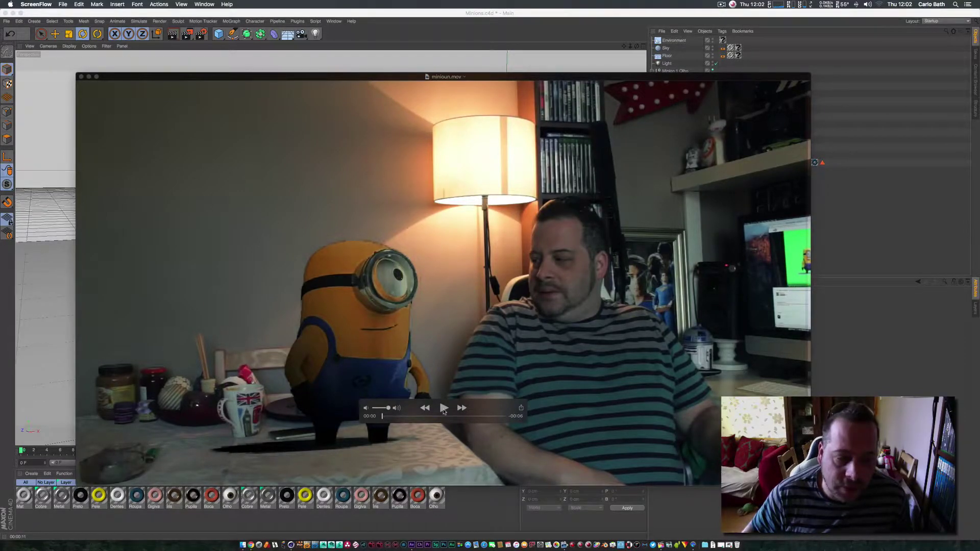
- Play the minioun.mov clip in QuickTime Player, then close it to return to the 3D scene
left_click(444, 408)
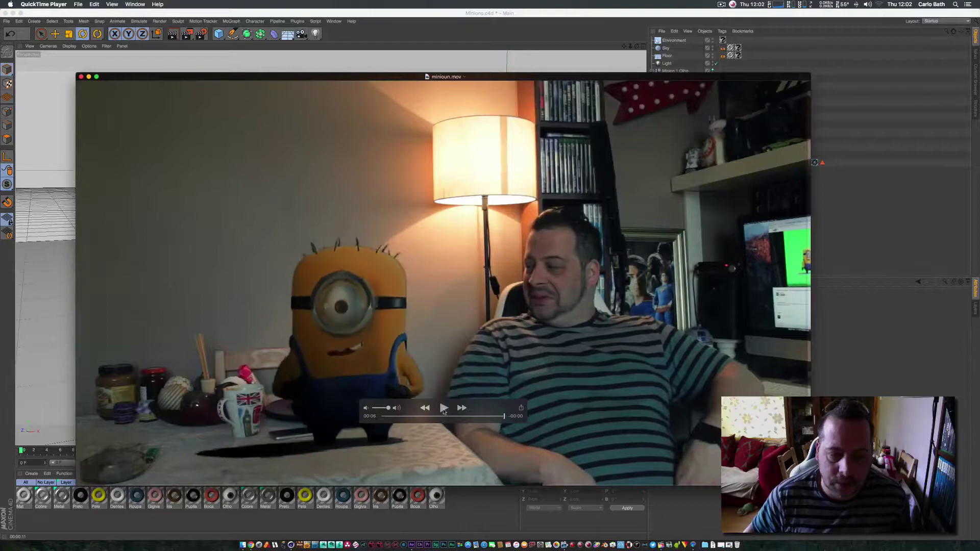
left_click(81, 77)
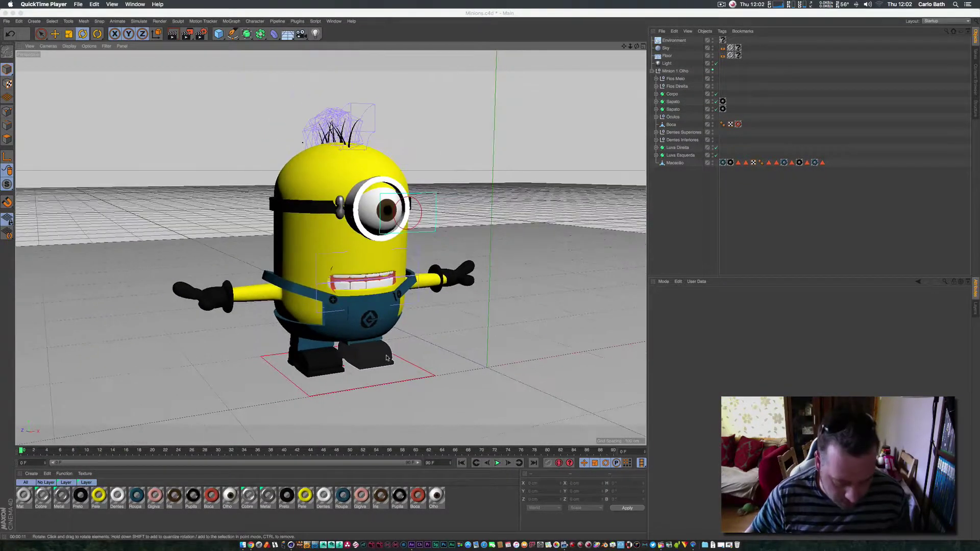
- Tilt the Luva Direita glove upward on its pitch axis, then view the Minion from the front
left_click(485, 313)
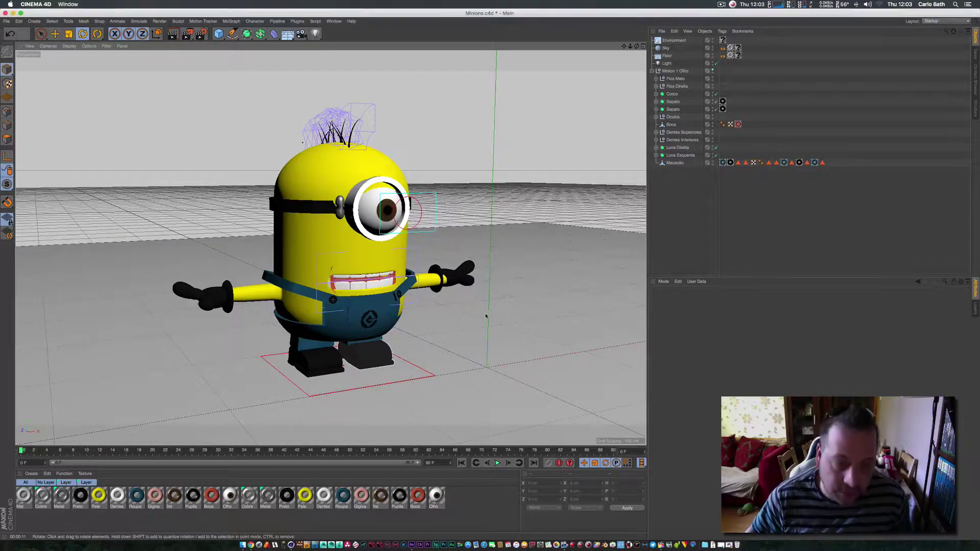
mouse_move(485, 313)
left_mouse_down()
mouse_move(459, 313)
mouse_move(489, 314)
left_mouse_up()
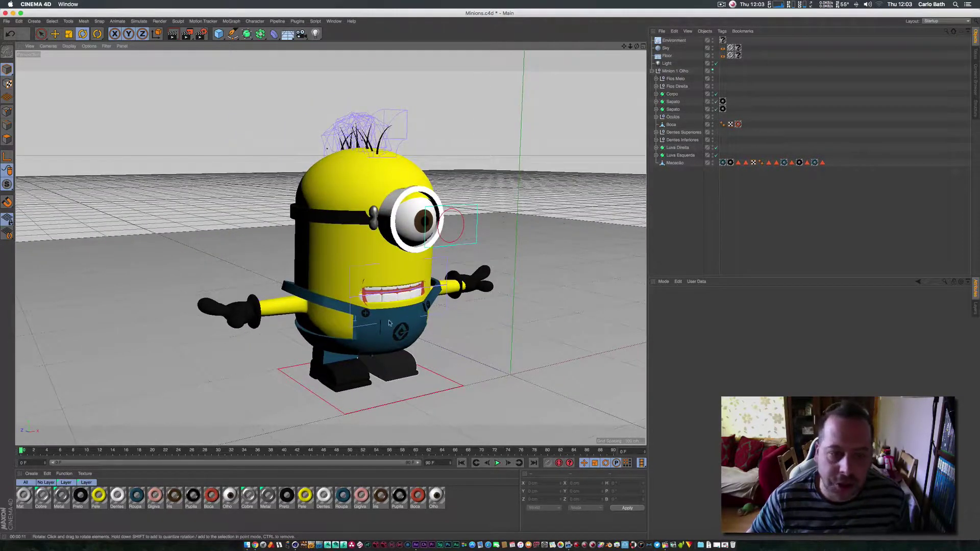
scroll(400, 332, "up", 5)
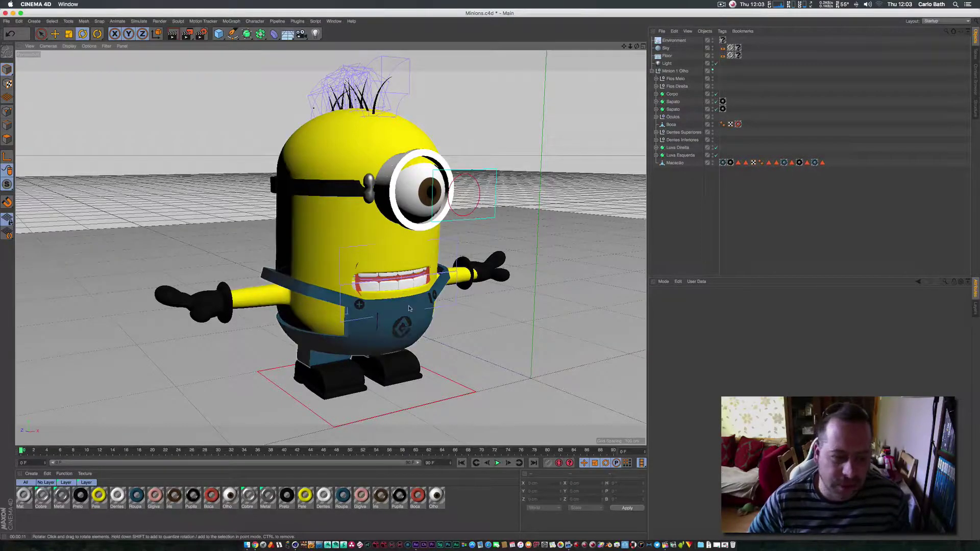
left_click_drag(404, 310, 397, 301)
left_click_drag(456, 318, 476, 324)
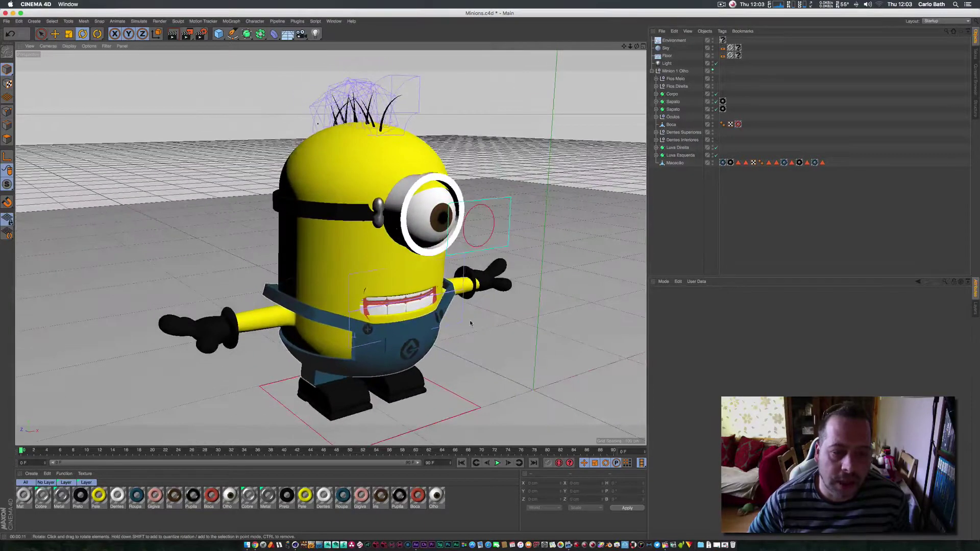
left_click(223, 325)
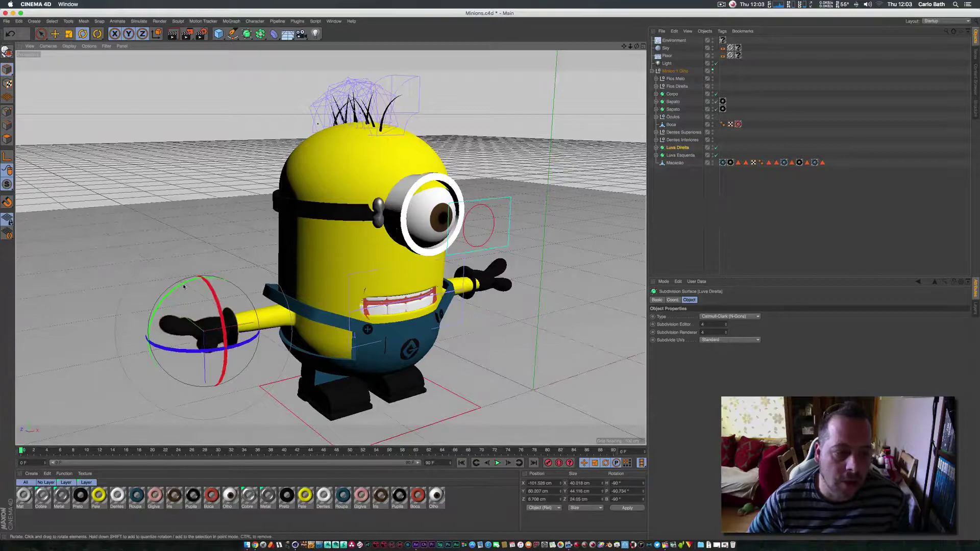
left_click_drag(184, 287, 185, 289)
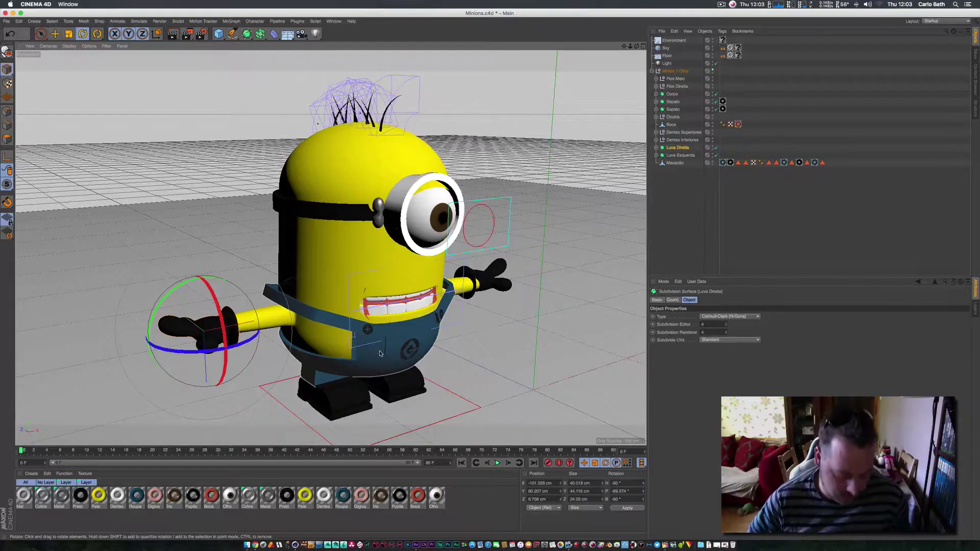
left_click_drag(384, 352, 389, 317)
scroll(389, 316, "up", 2)
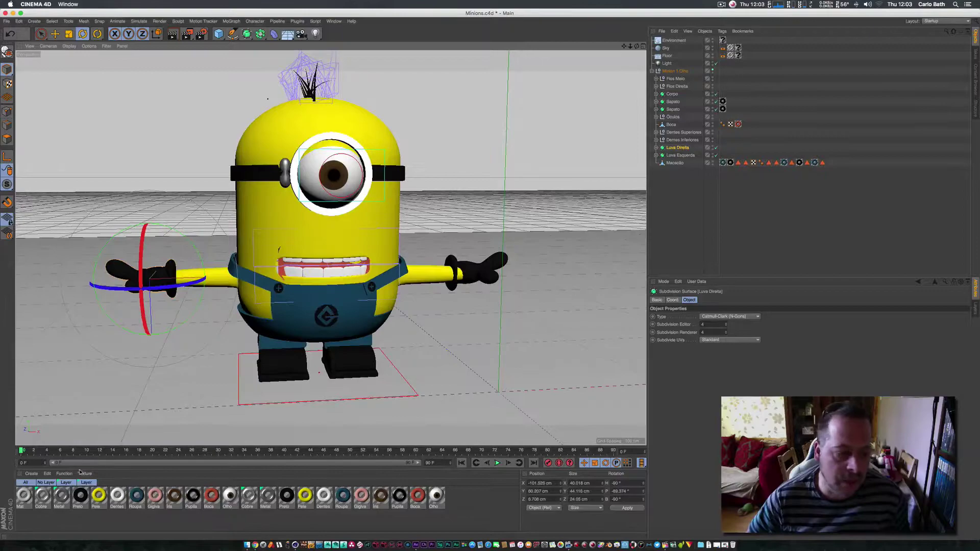
- Create a bright green material, Mat.1, and apply it to the Sky and Floor
left_click(31, 474)
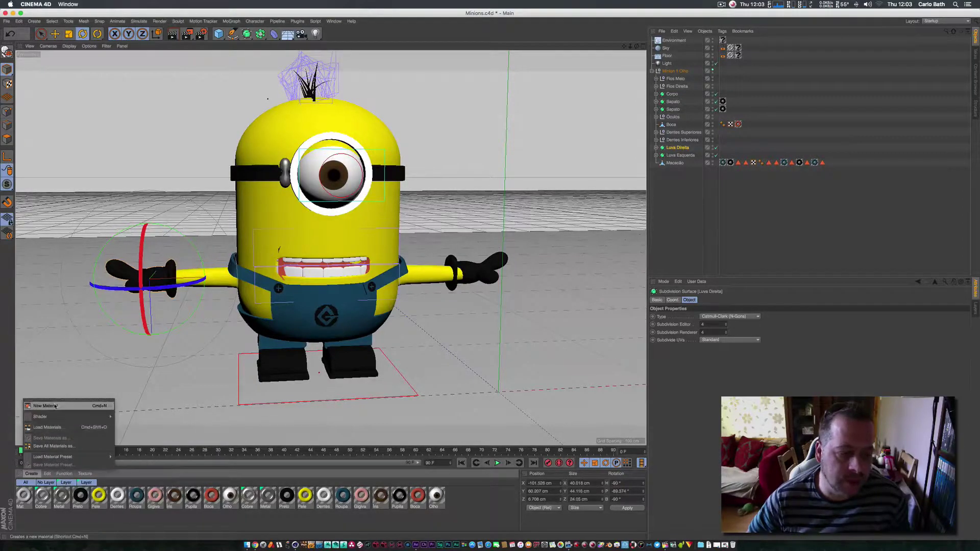
left_click(54, 406)
left_click(809, 384)
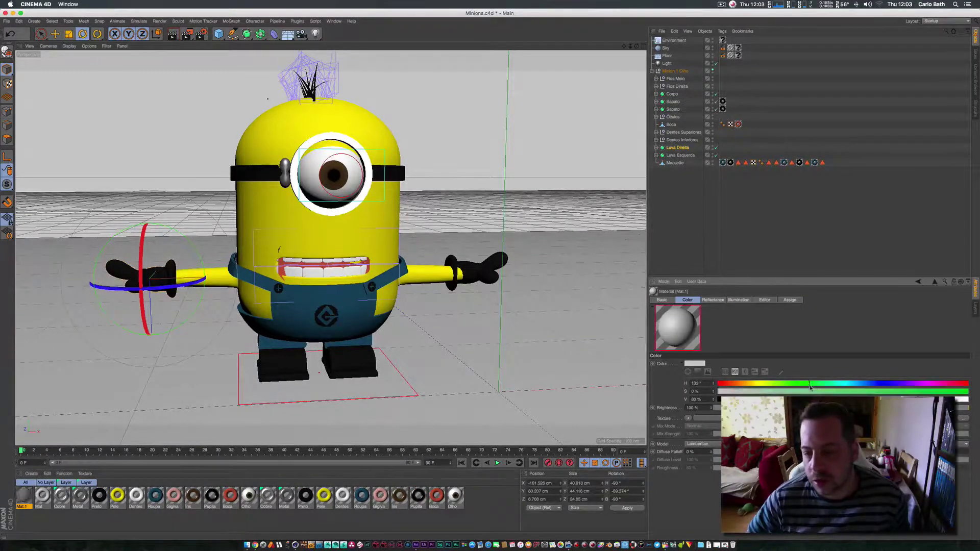
left_click(955, 393)
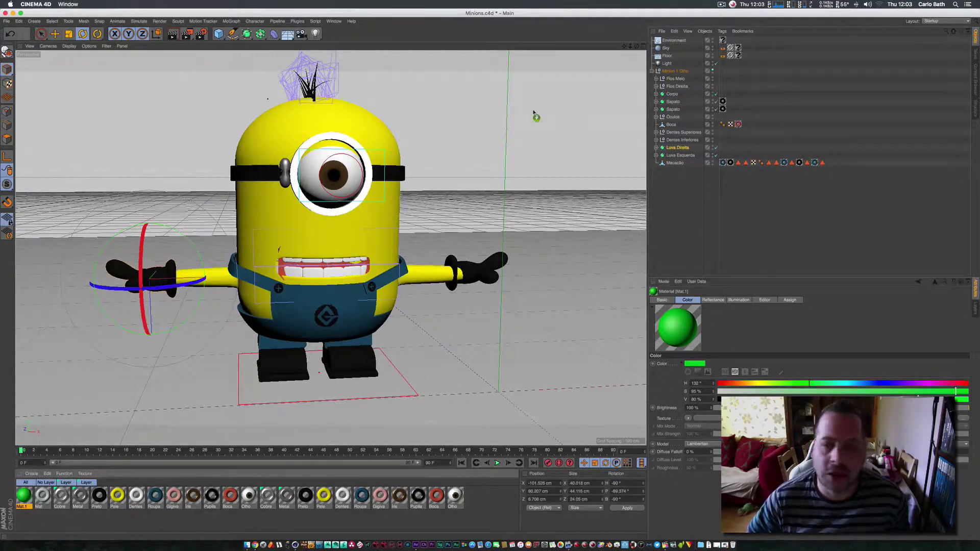
left_click_drag(658, 40, 665, 48)
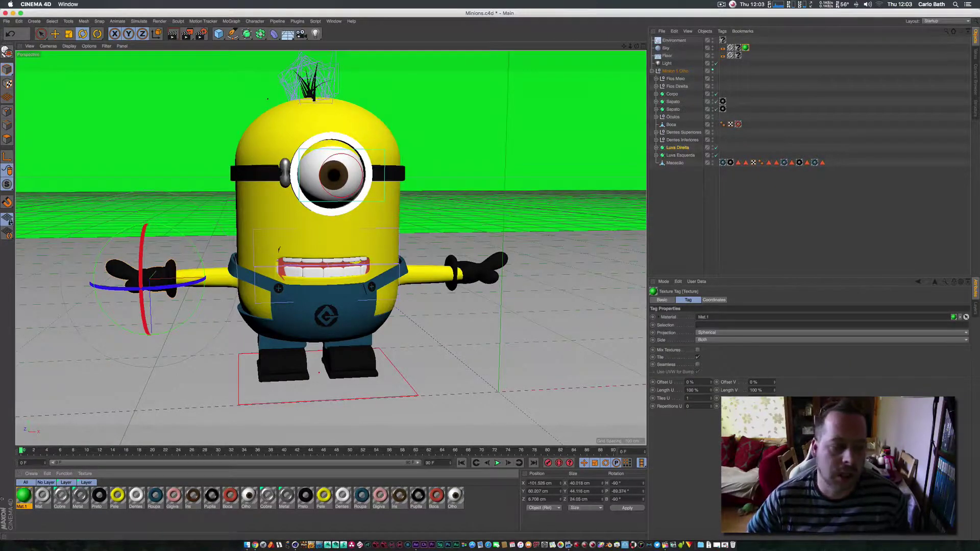
left_click_drag(21, 497, 668, 55)
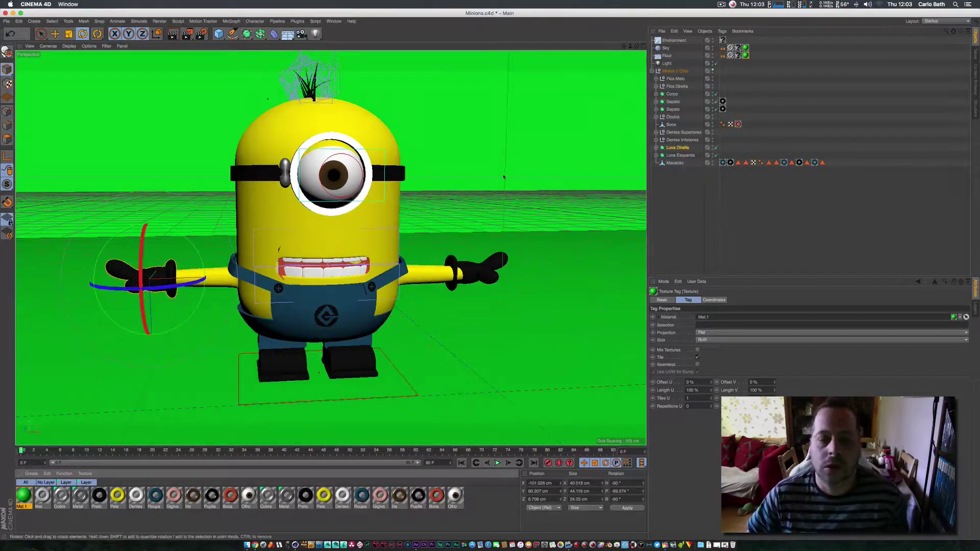
- Tilt the Minion's eye sphere, Olho Direito, to a pitch of about 1.130°
left_click(444, 165)
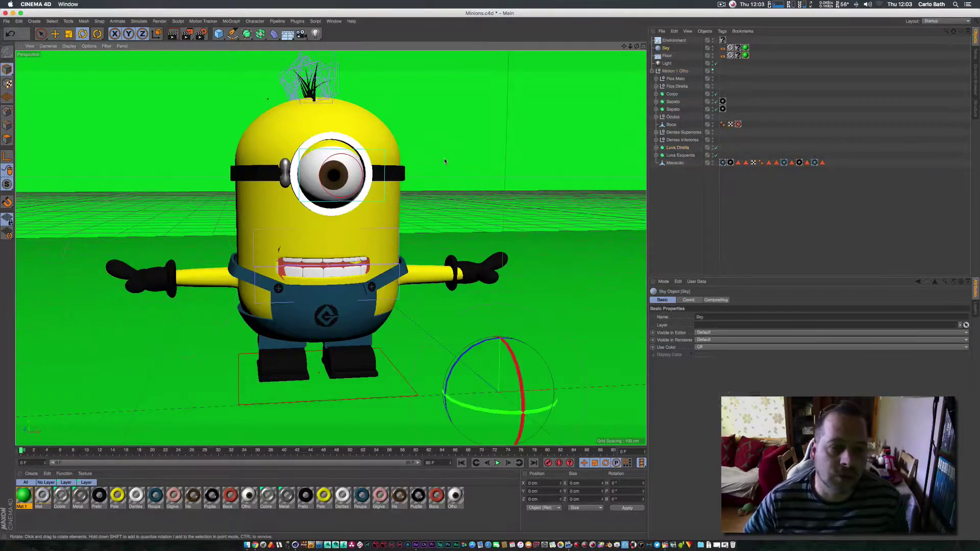
left_click(334, 198)
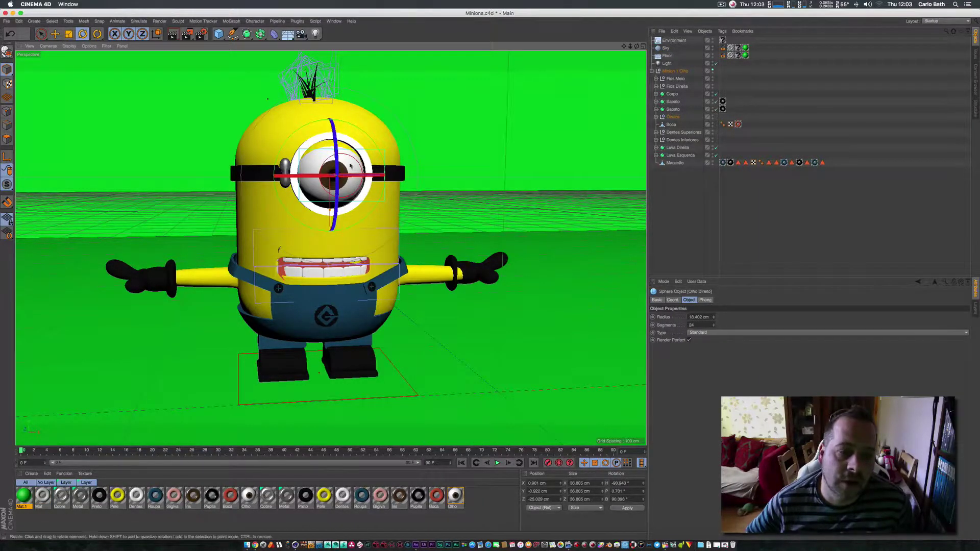
left_click_drag(355, 166, 374, 167)
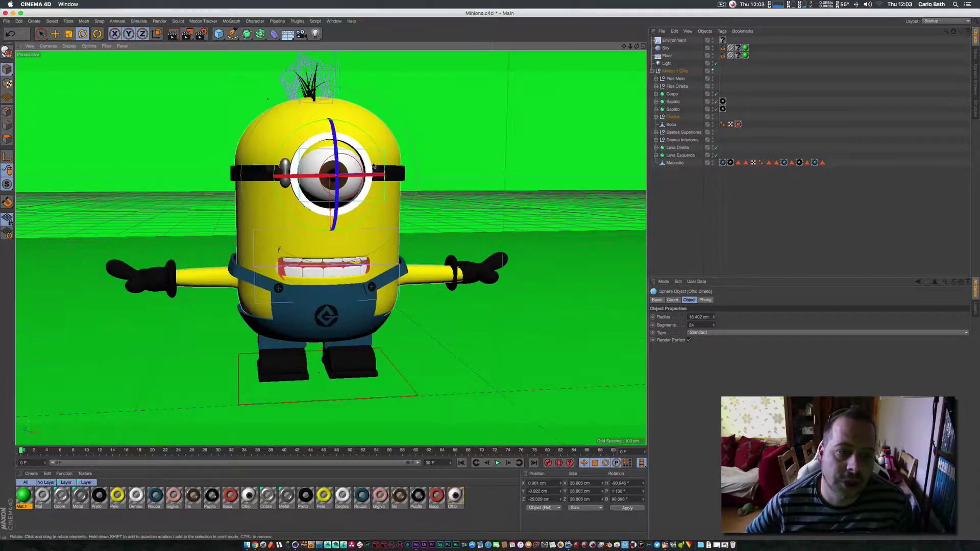
- Set the render save format to QuickTime Movie at 8 Bit/Channel
left_click(202, 33)
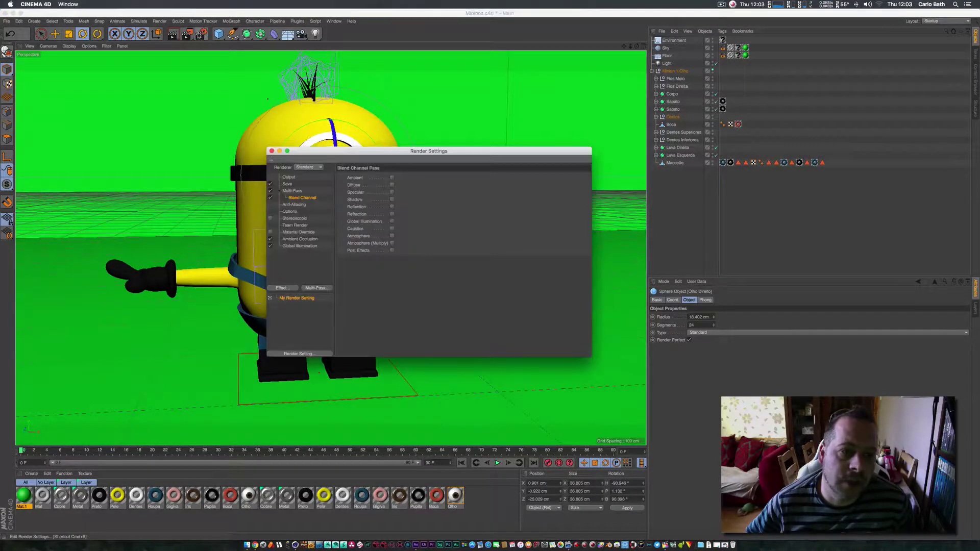
left_click(287, 185)
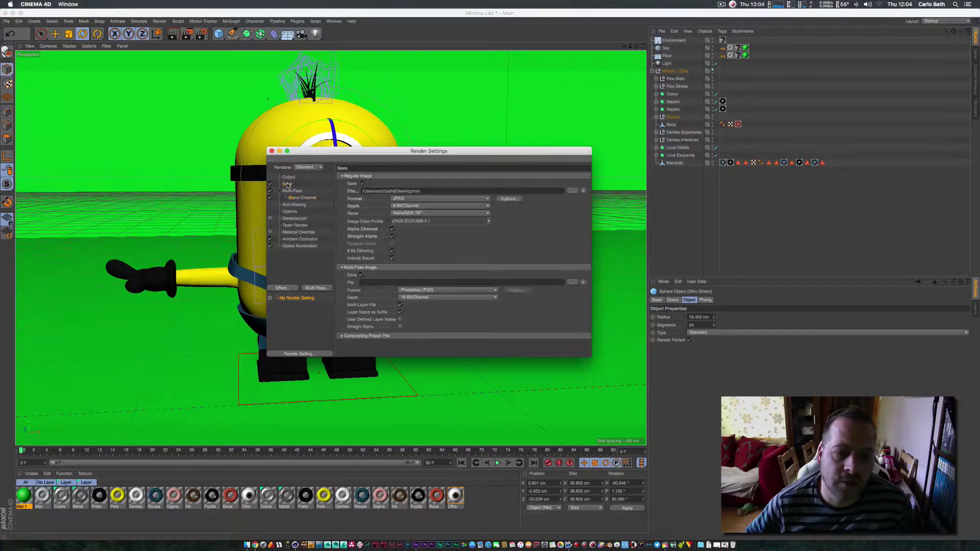
left_click(423, 199)
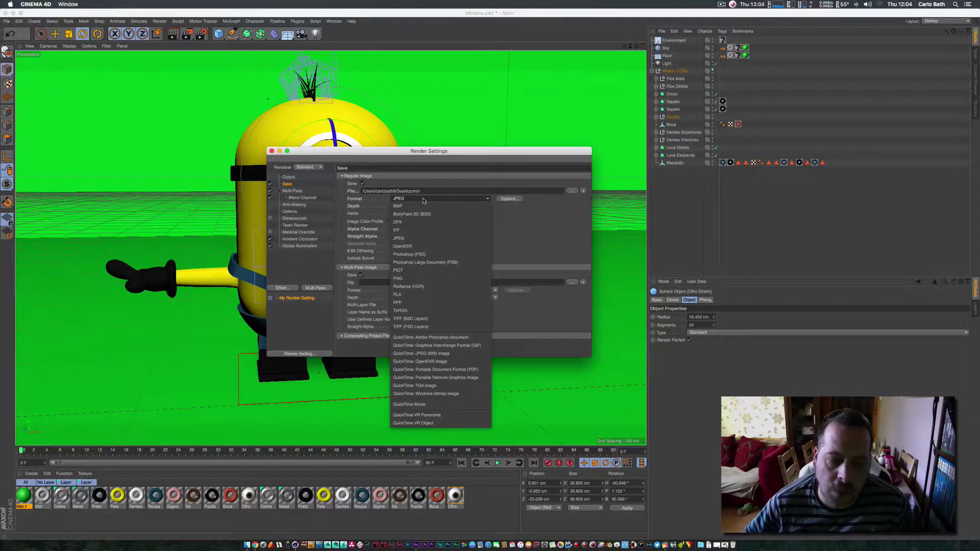
left_click(406, 407)
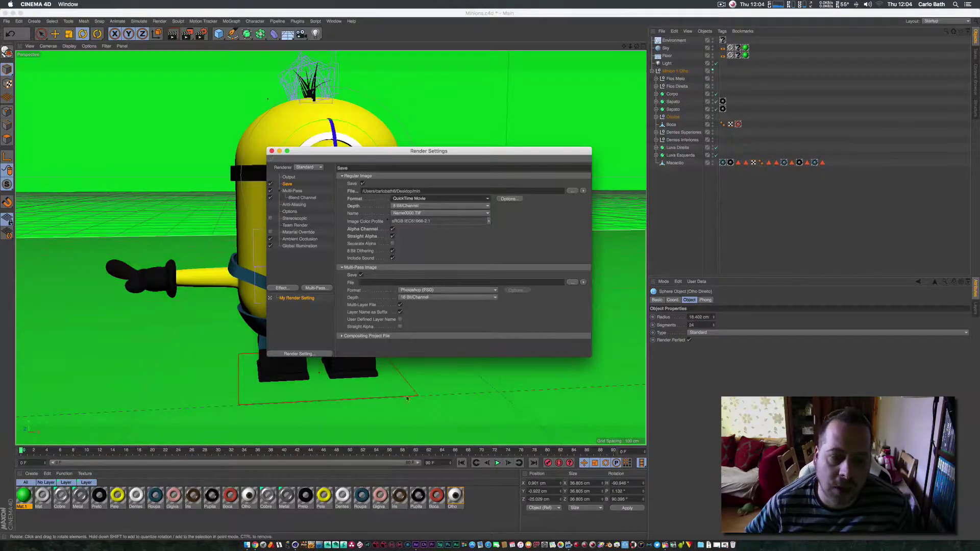
left_click(461, 206)
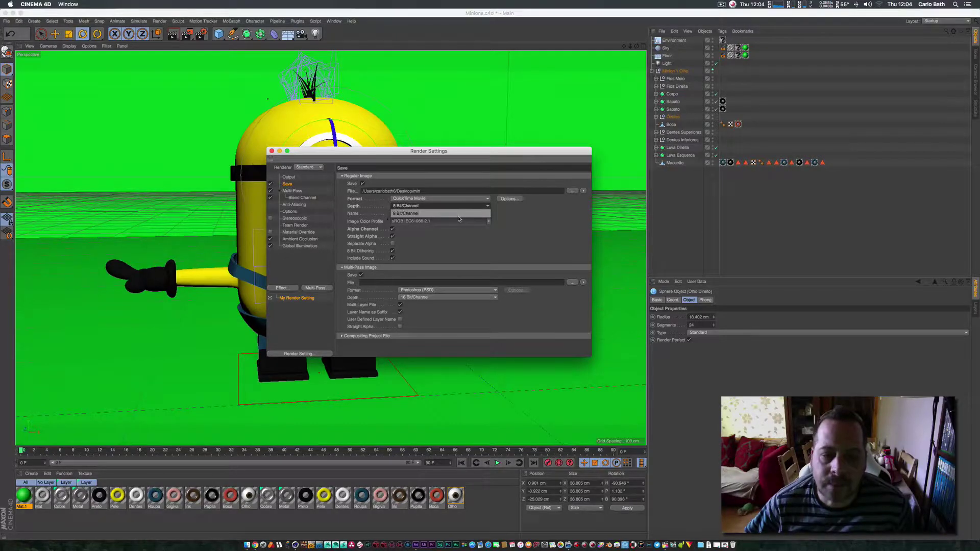
left_click(458, 213)
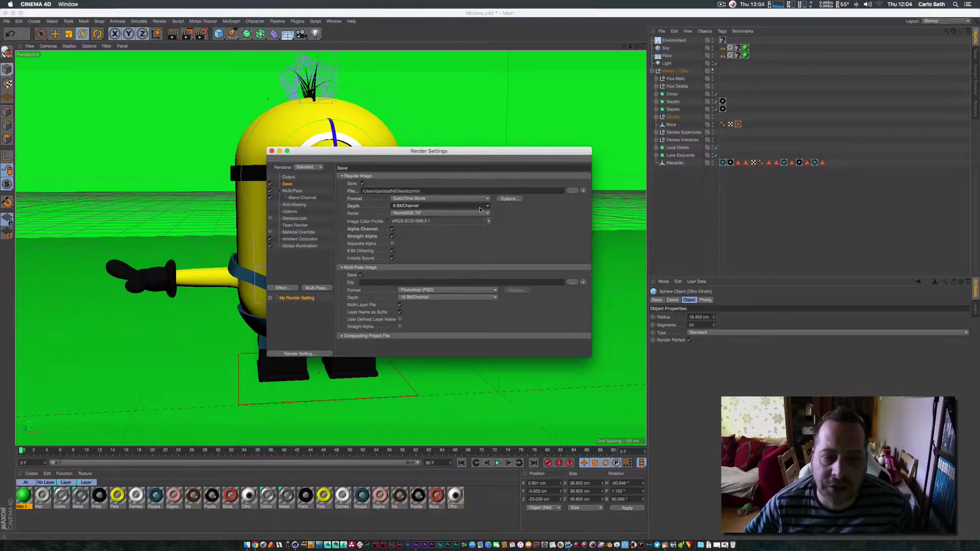
- Set the render output file to min on the Desktop, keeping 8 Bit/Channel depth
left_click(477, 215)
left_click(516, 218)
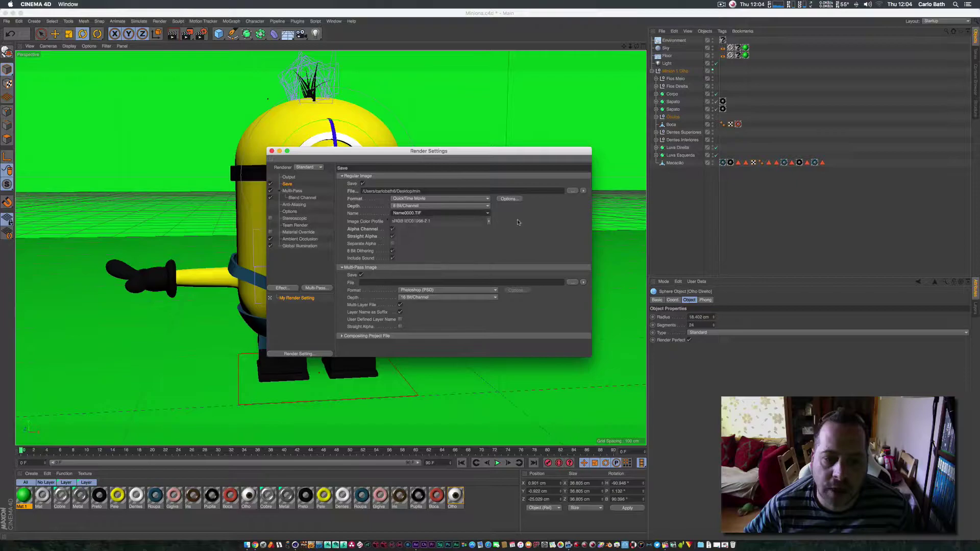
left_click(459, 207)
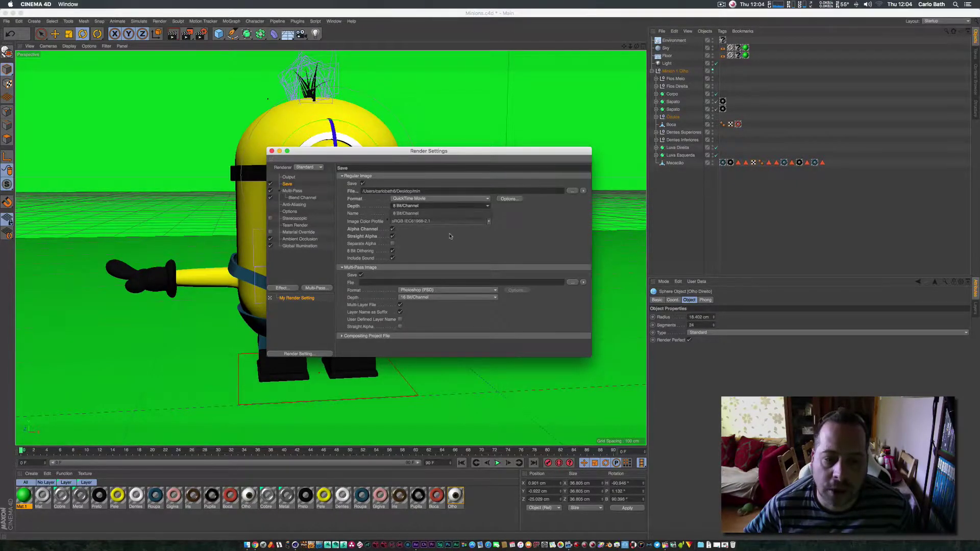
left_click(428, 206)
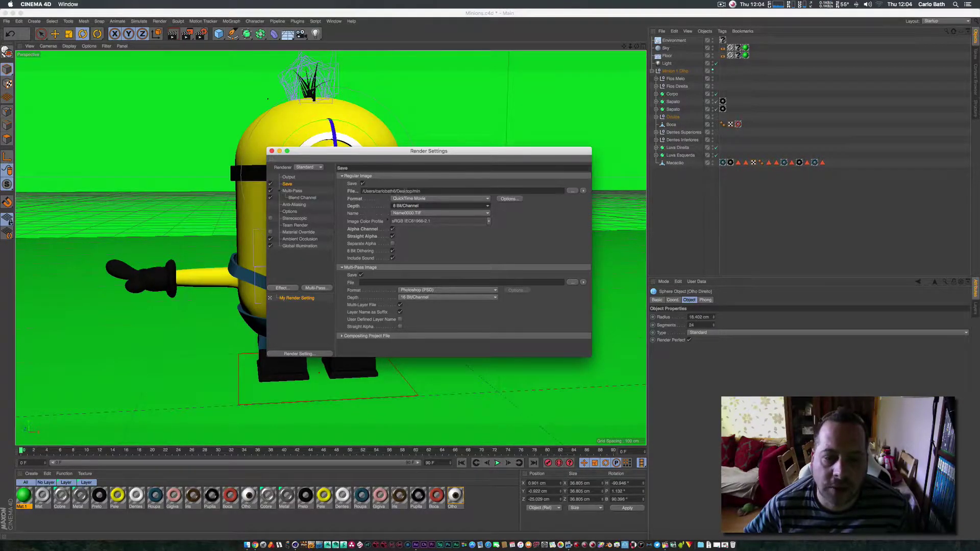
left_click(578, 190)
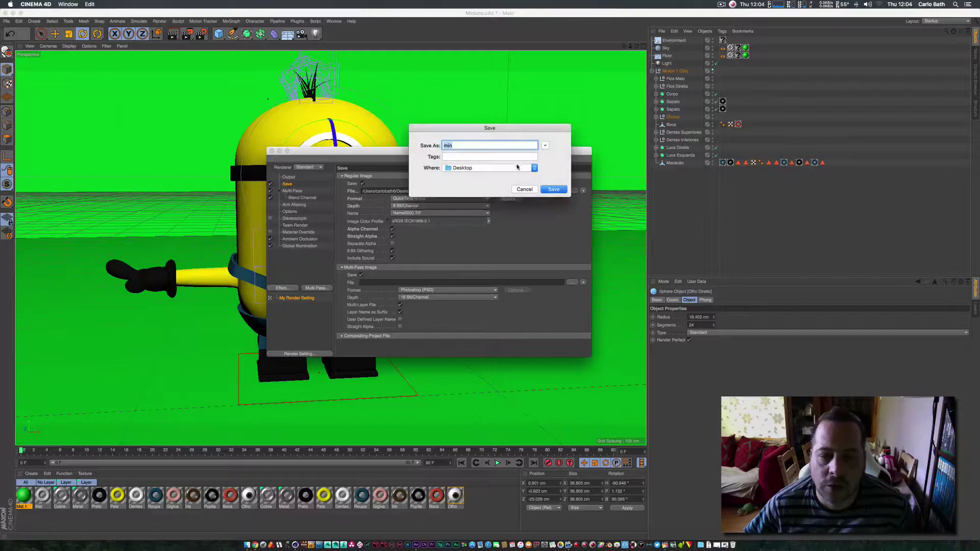
left_click(552, 190)
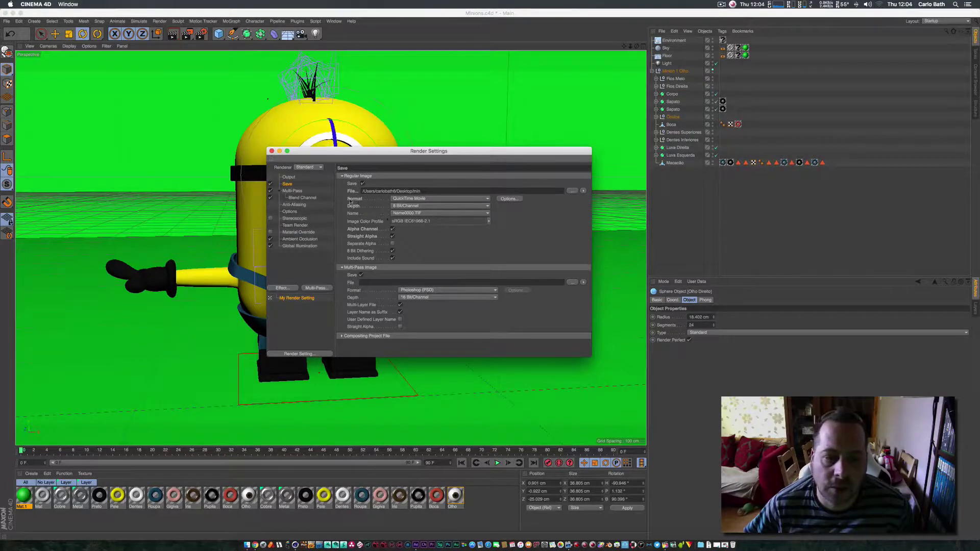
- Set the render frame range to the current frame only
left_click(289, 177)
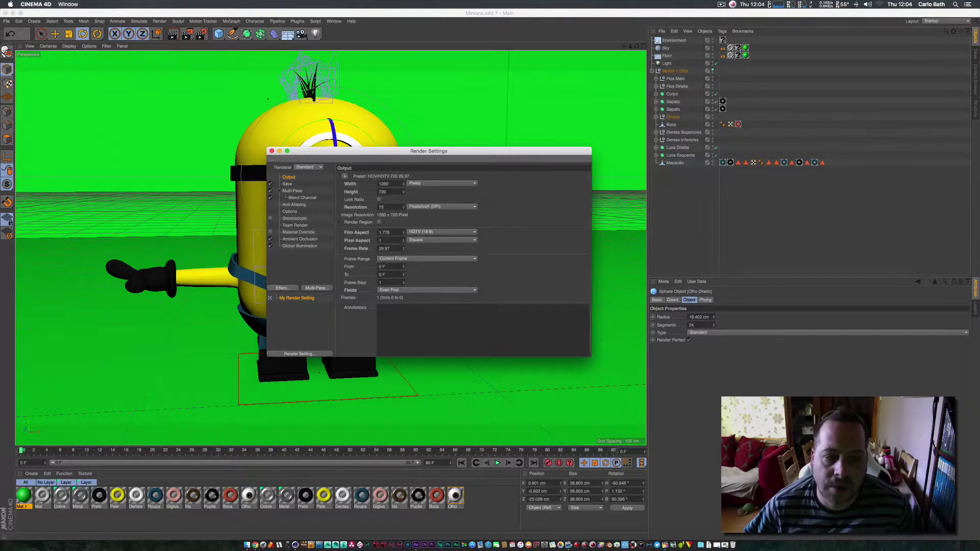
left_click(423, 258)
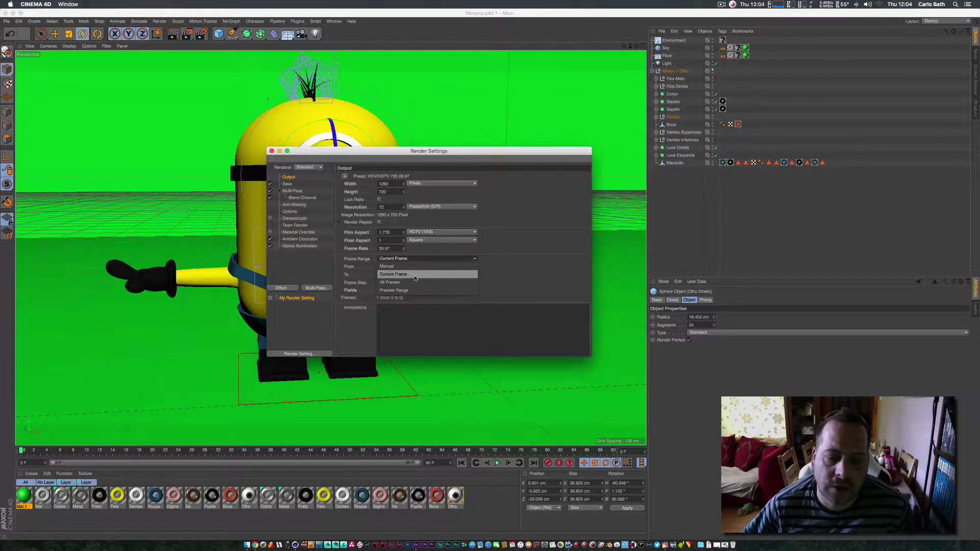
left_click(415, 276)
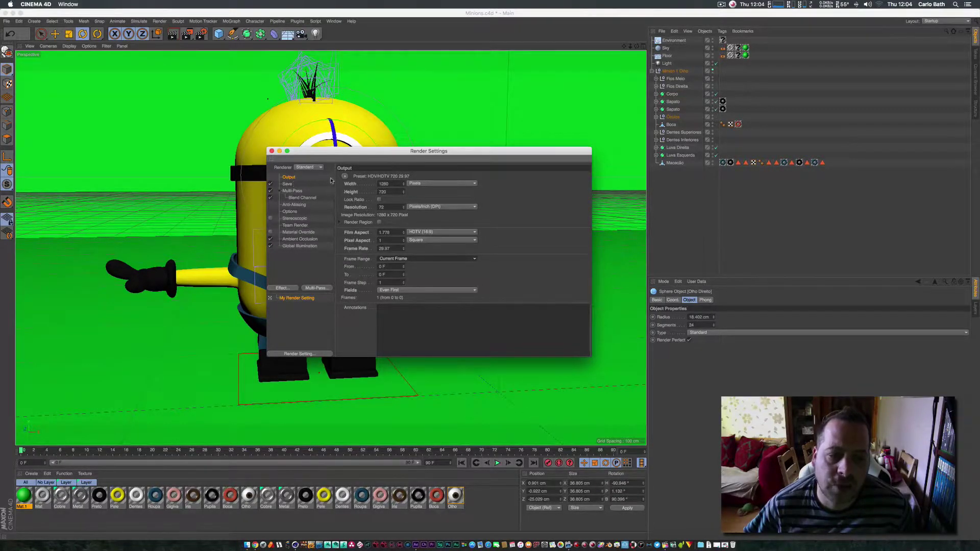
- Switch the saved render image format to JPEG
left_click(286, 184)
left_click(414, 200)
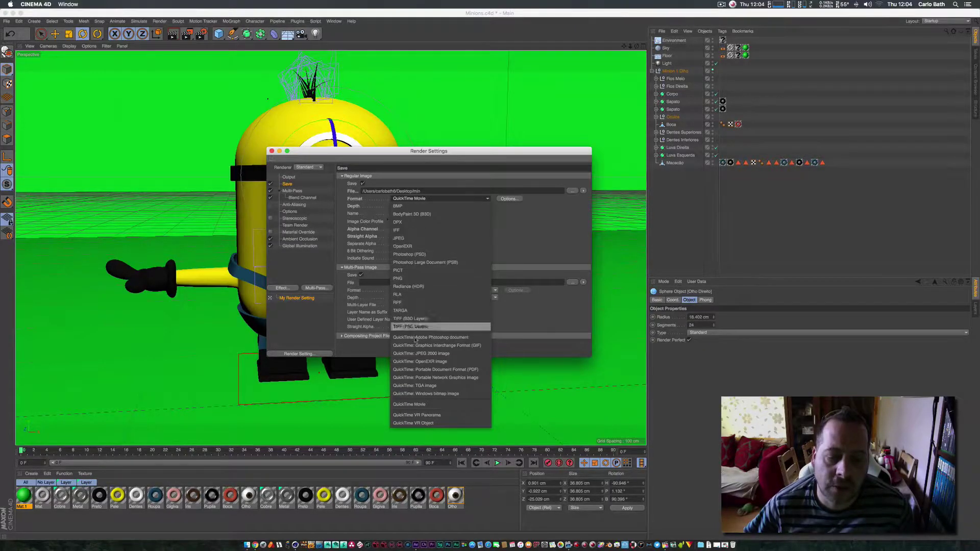
left_click(413, 239)
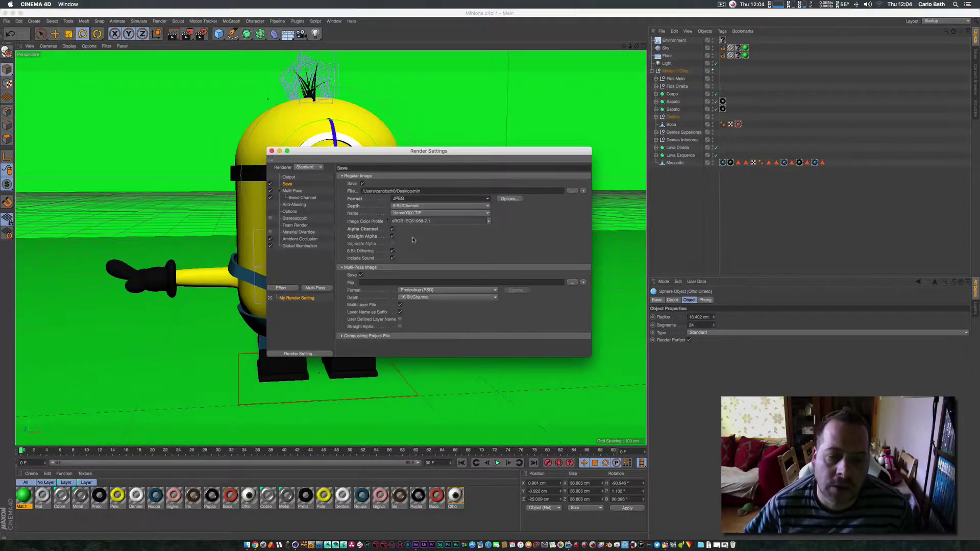
- Review the Multi-Pass and Anti-Aliasing settings, keeping the minimum level at 1x1
left_click(300, 193)
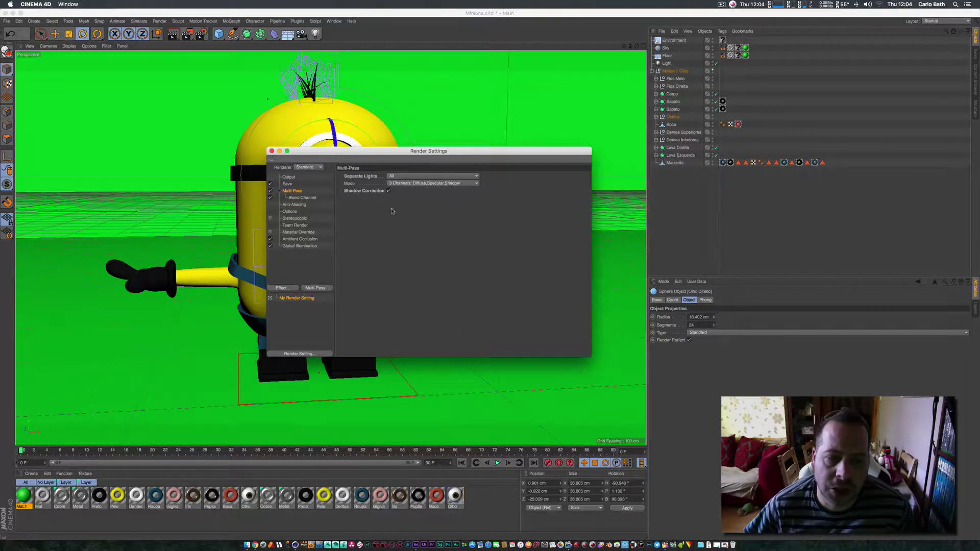
left_click(295, 206)
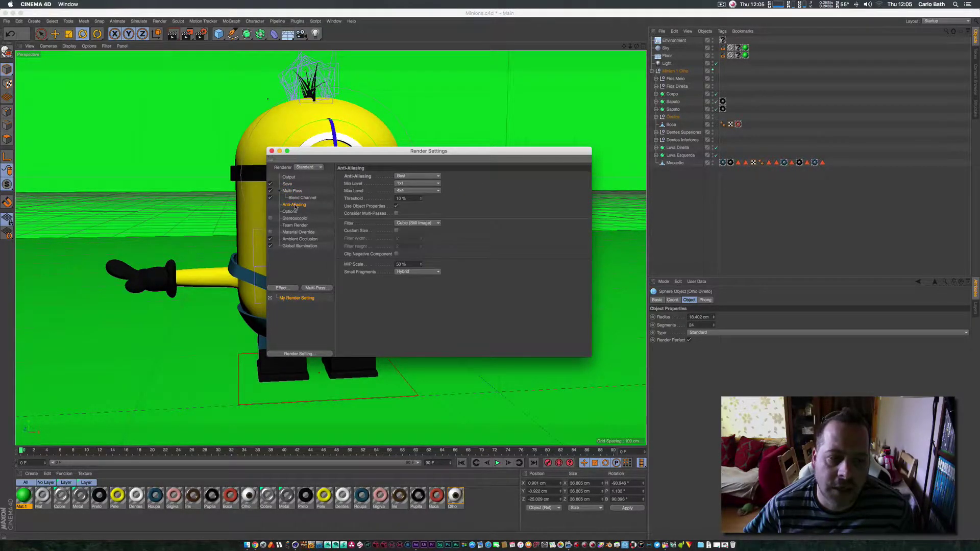
left_click(423, 184)
left_click(455, 186)
- Render to the Picture Viewer, overwriting min0000.jpg past the asset warning, then close the viewer
left_click(271, 151)
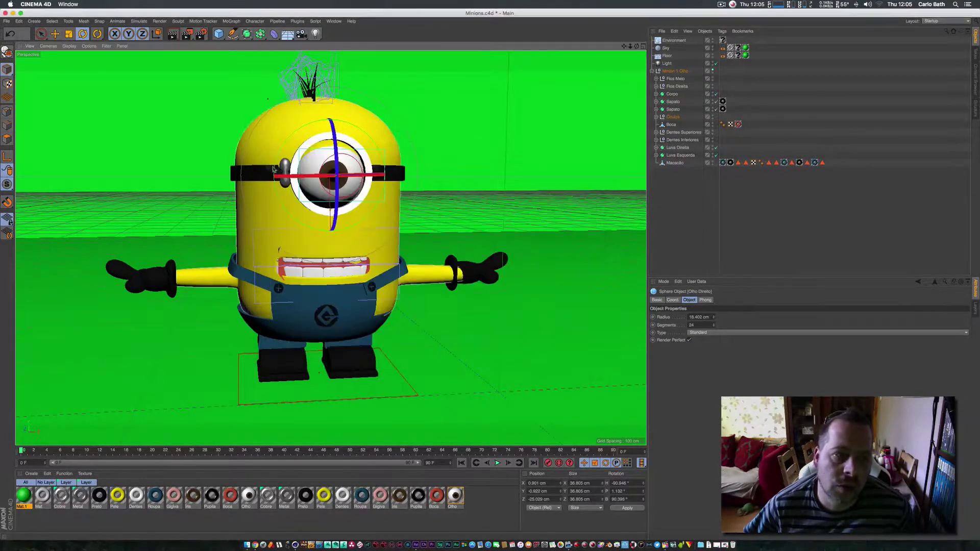
left_click(187, 33)
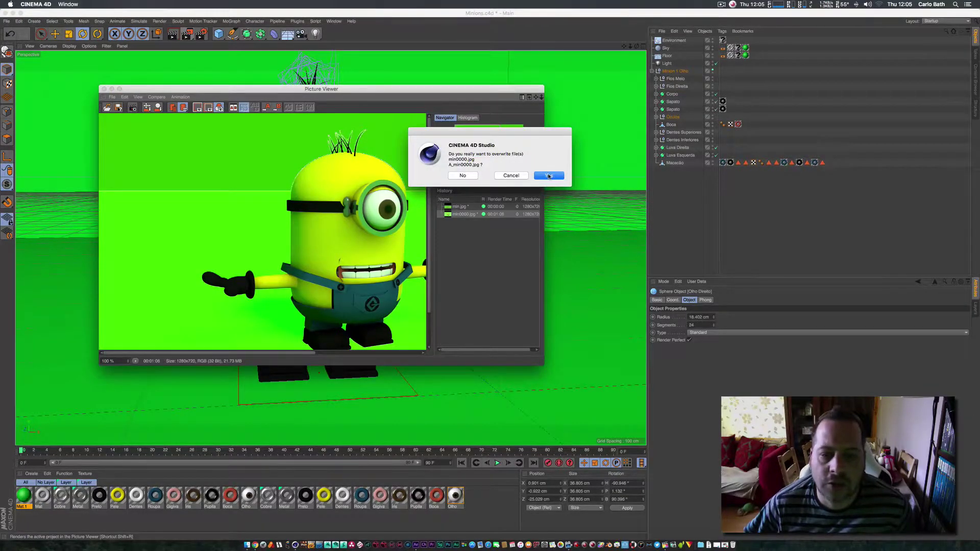
left_click(548, 176)
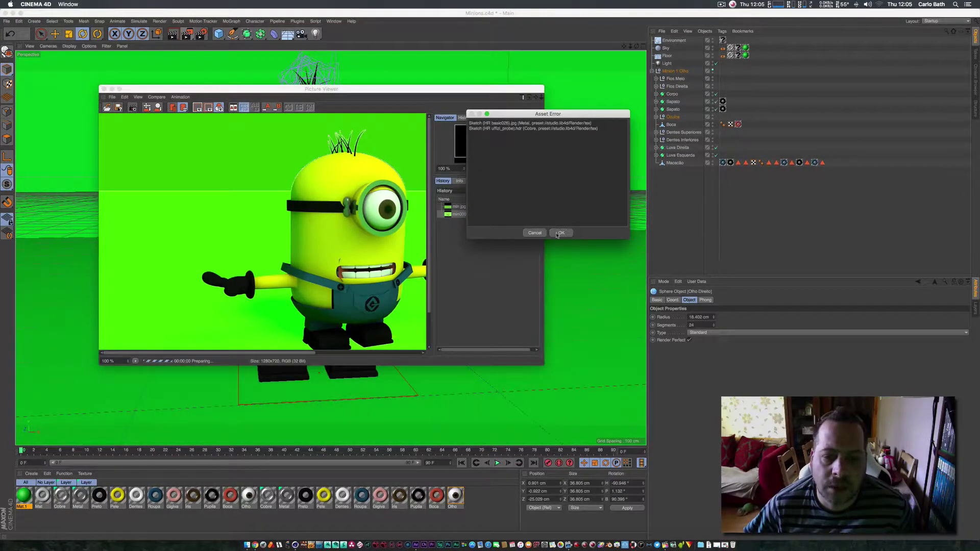
left_click(559, 233)
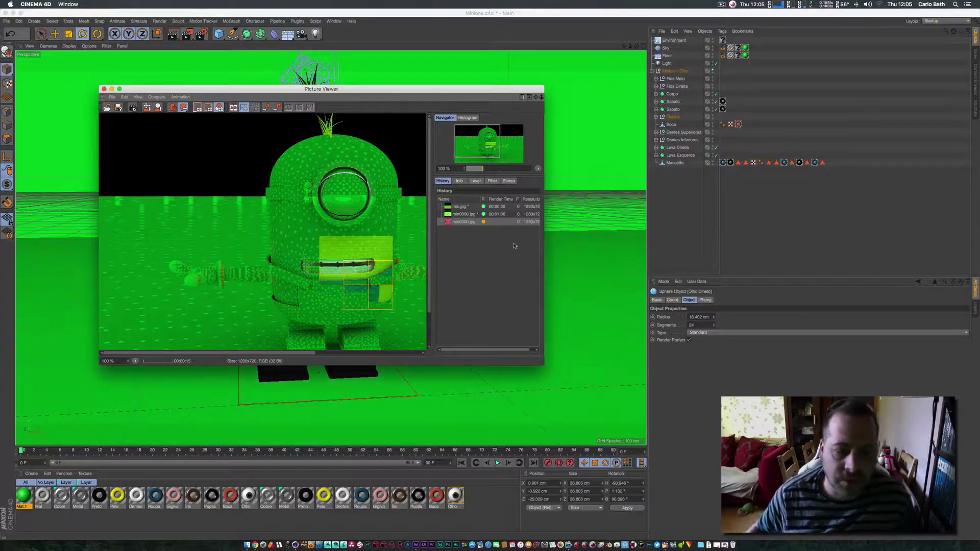
scroll(365, 274, "up", 1)
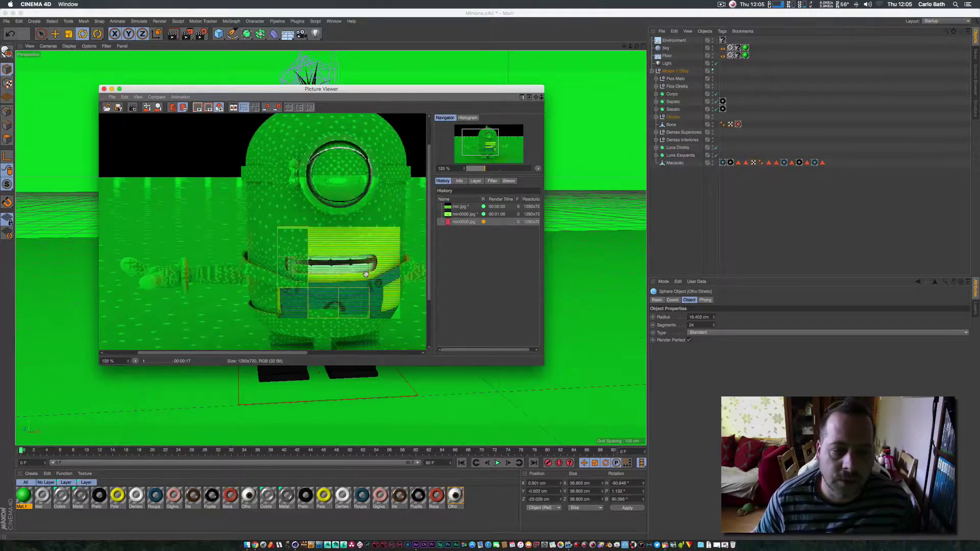
scroll(366, 274, "down", 4)
scroll(365, 274, "up", 1)
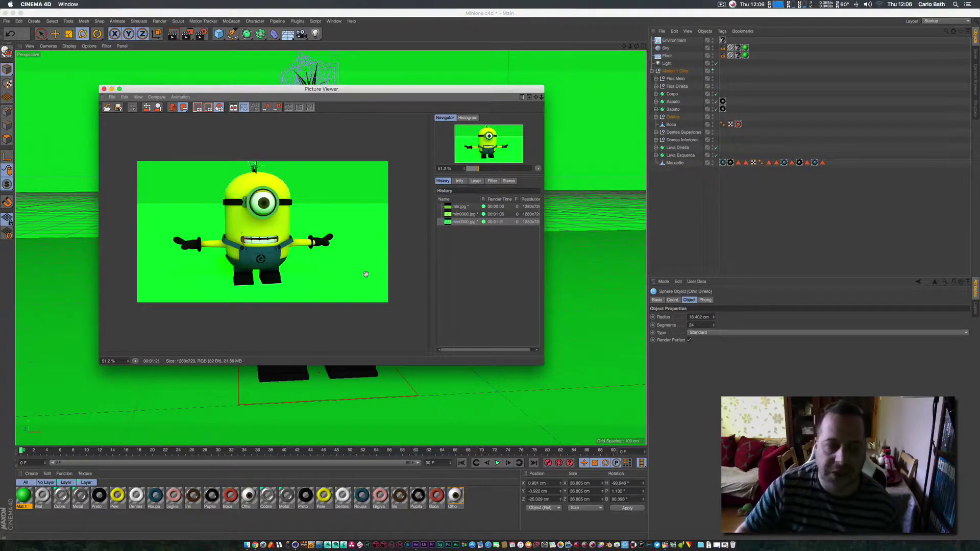
left_click(104, 90)
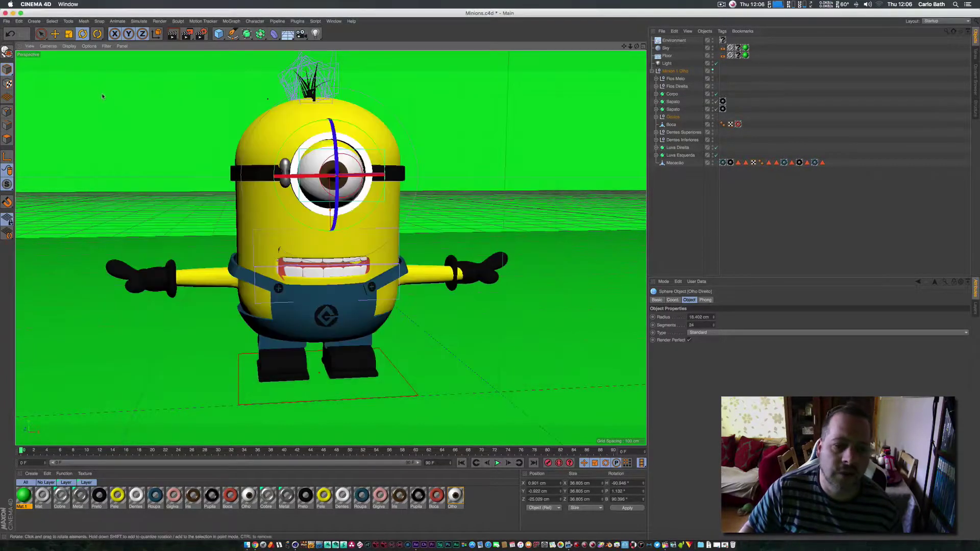
- Hide Cinema 4D, view the rendered min0000.jpg in Preview, then close it
left_click(36, 6)
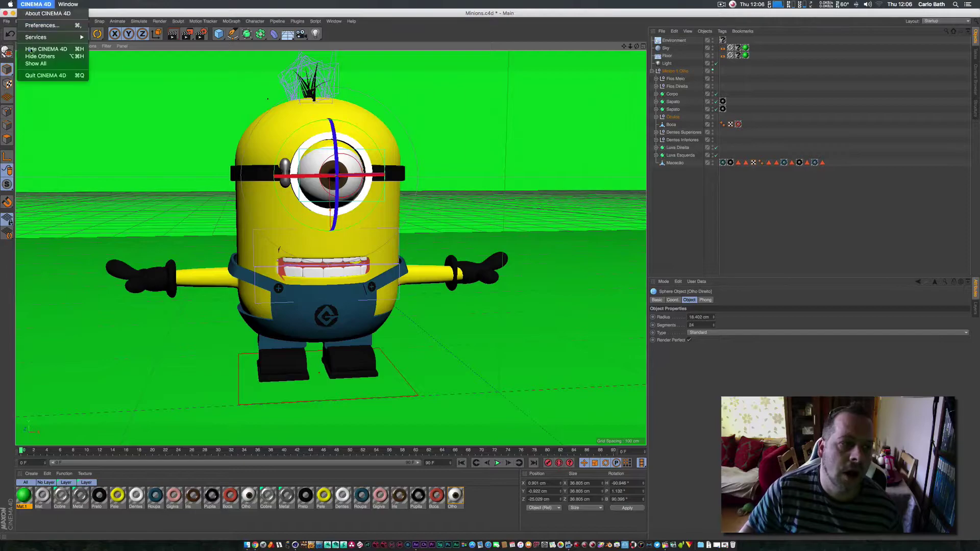
left_click(41, 76)
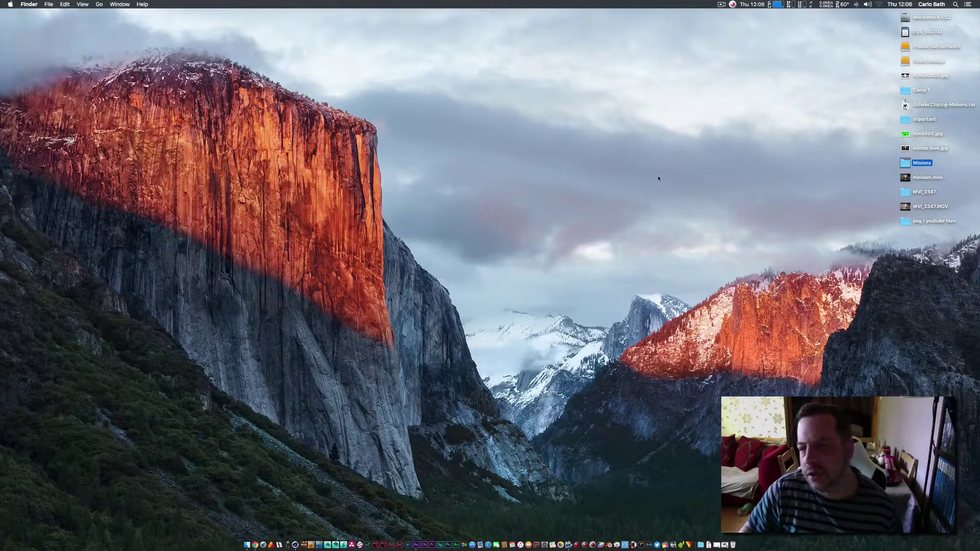
double_click(906, 134)
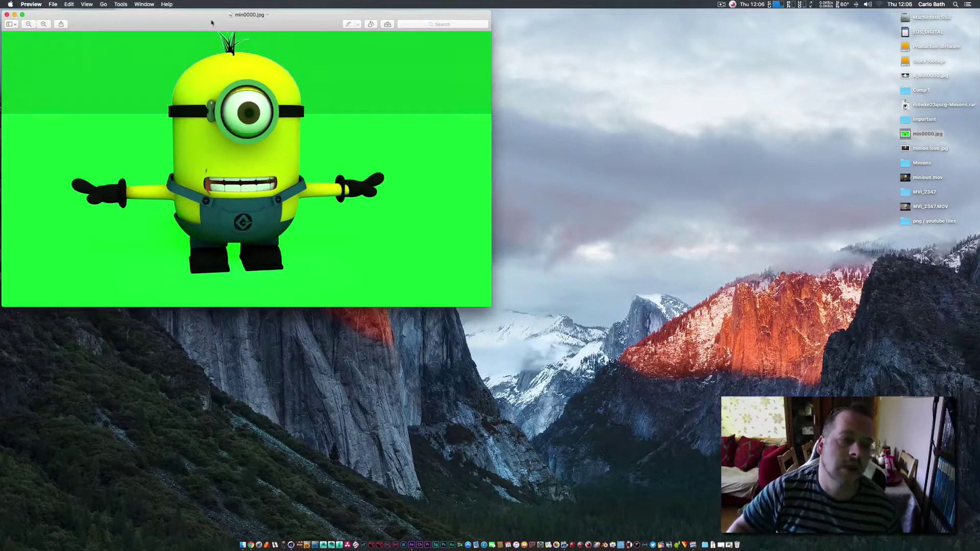
left_click_drag(205, 18, 315, 34)
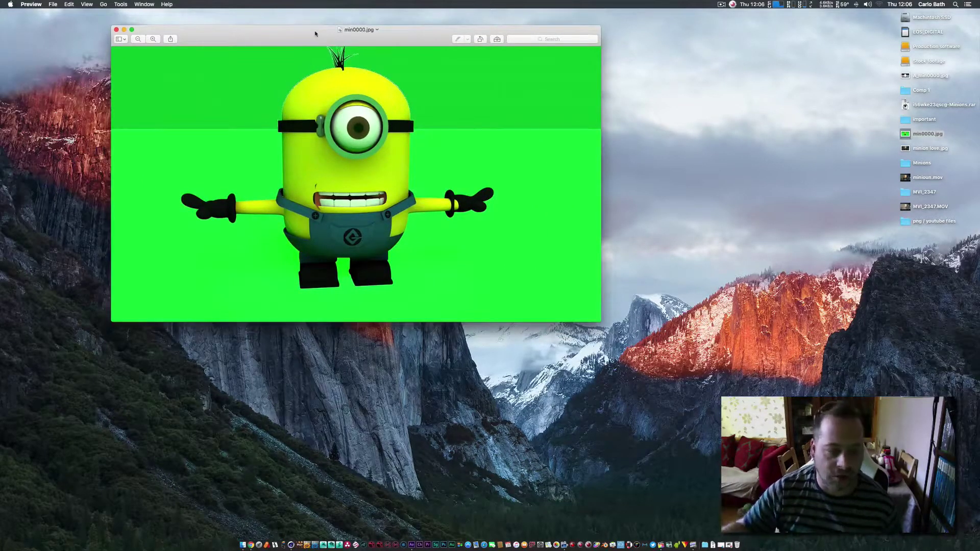
left_click(117, 30)
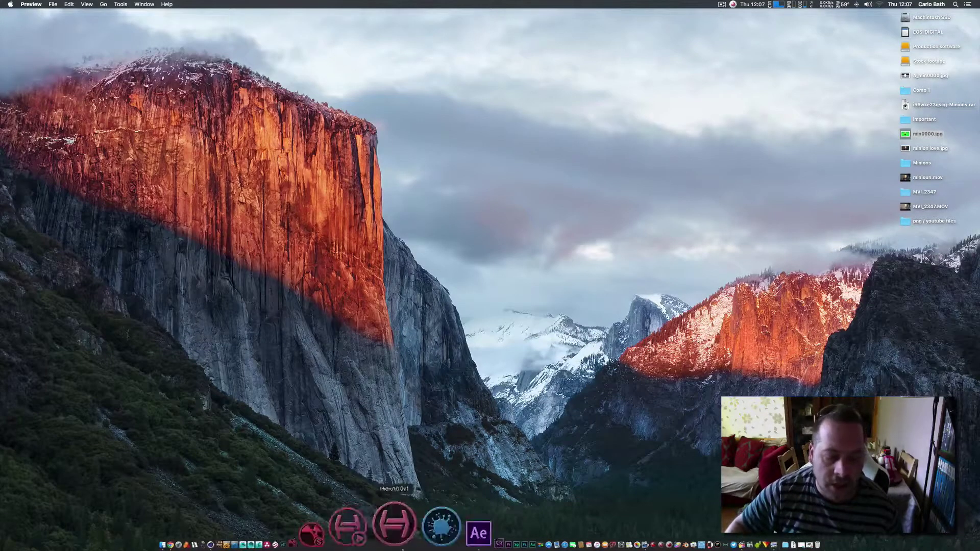
- Import min0000.jpg into After Effects and layer it above MVI_2347.MOV in the composition
left_click(414, 535)
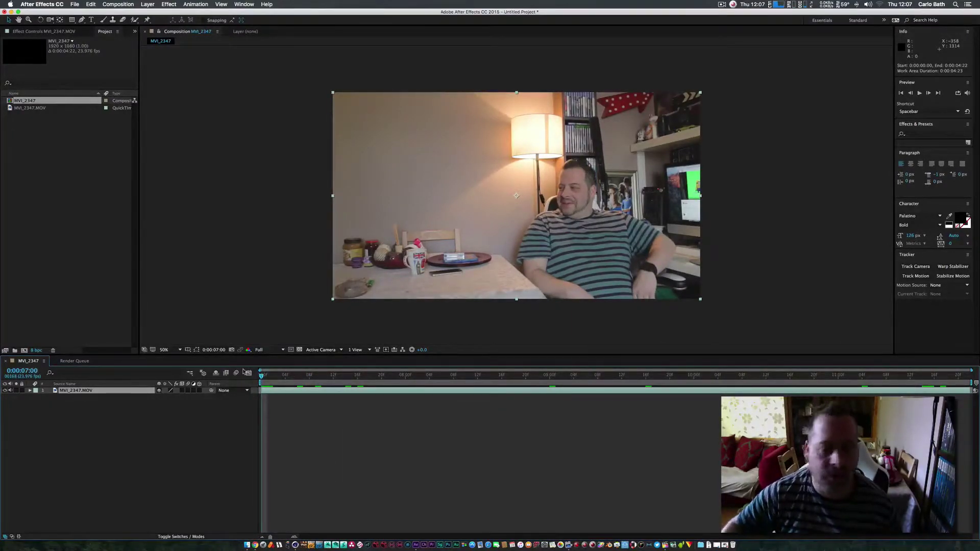
left_click(75, 5)
mouse_move(102, 103)
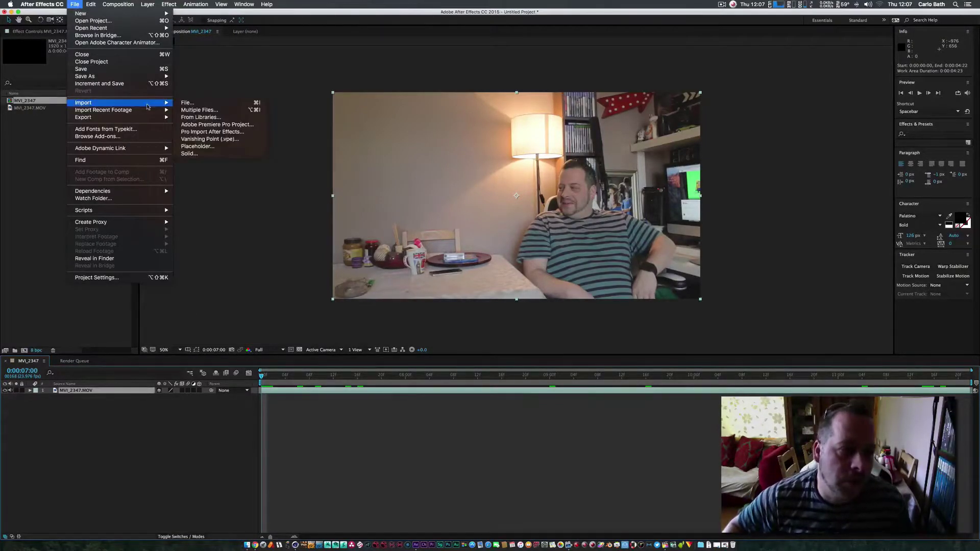
left_click(188, 106)
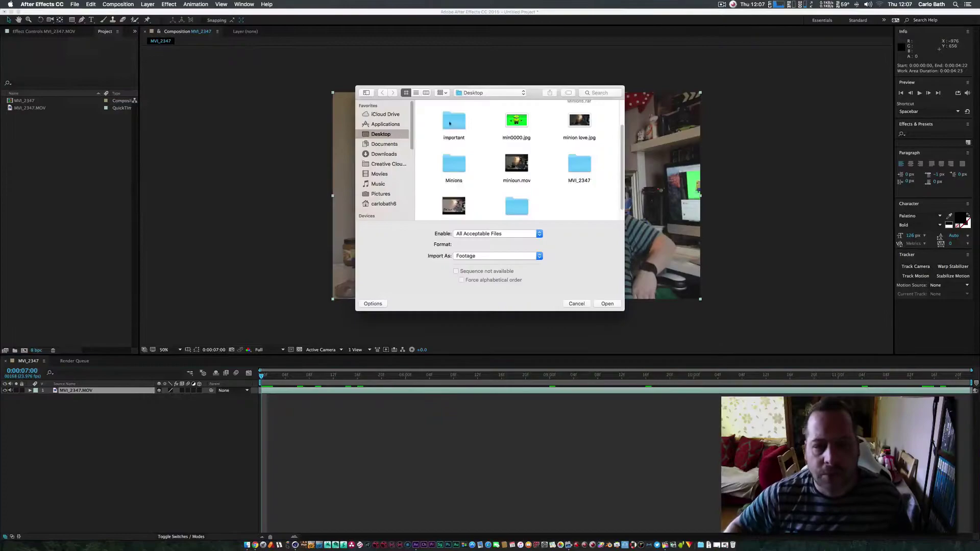
double_click(519, 125)
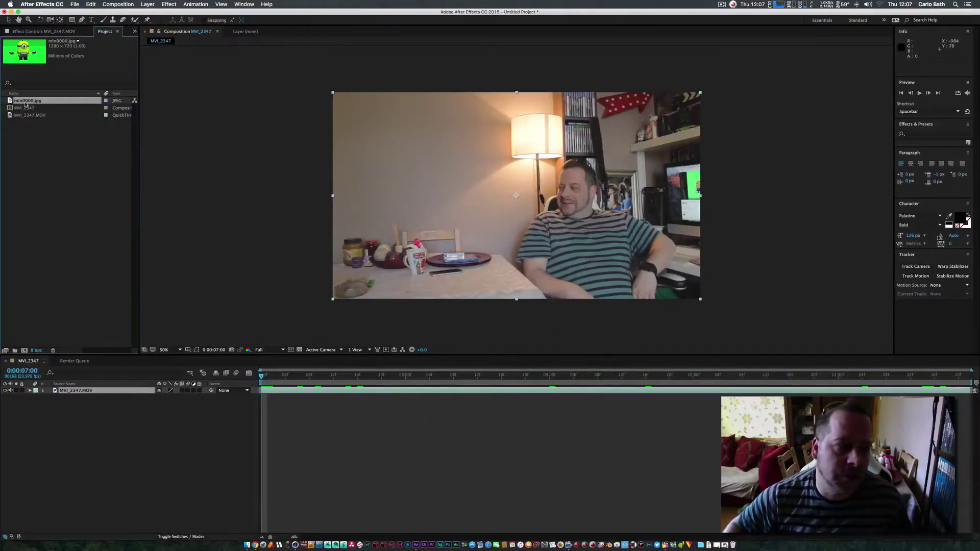
left_click_drag(25, 105, 466, 225)
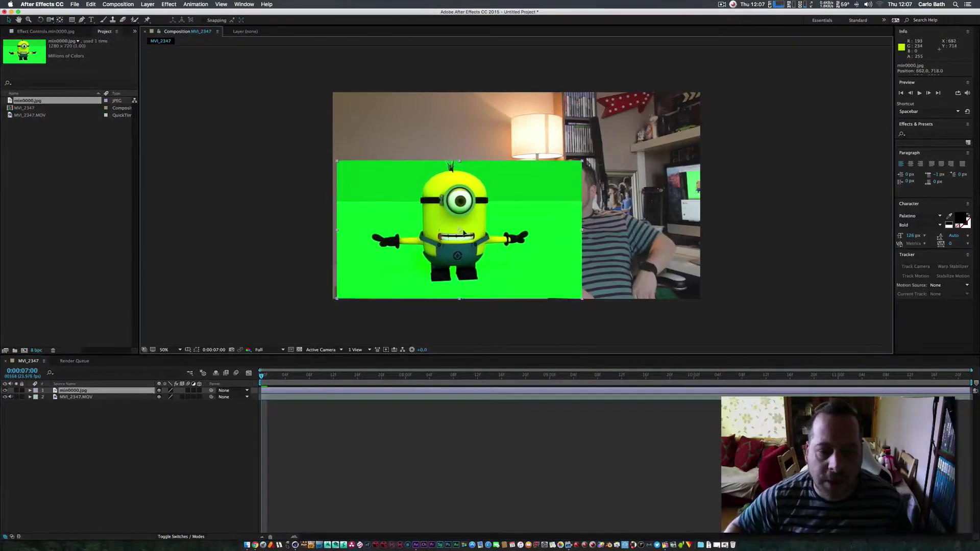
- Make the Minion layer 3D, apply Keylight, and sample the green background as the screen colour
left_click(199, 391)
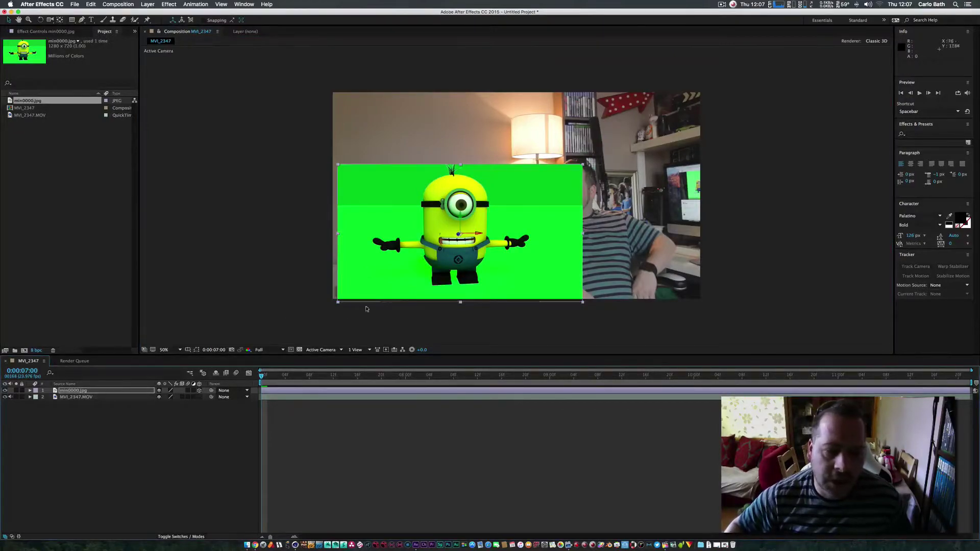
right_click(69, 393)
mouse_move(133, 361)
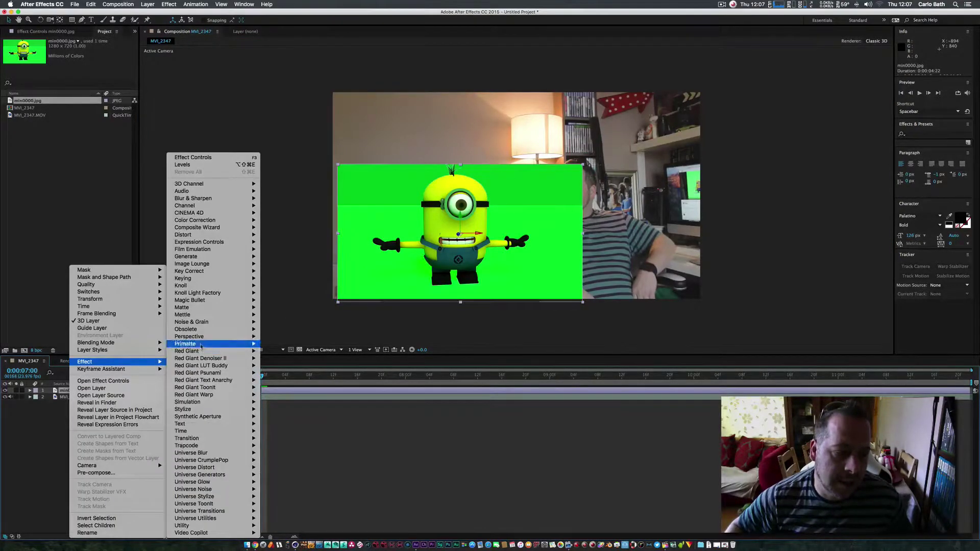
mouse_move(214, 279)
left_click(284, 337)
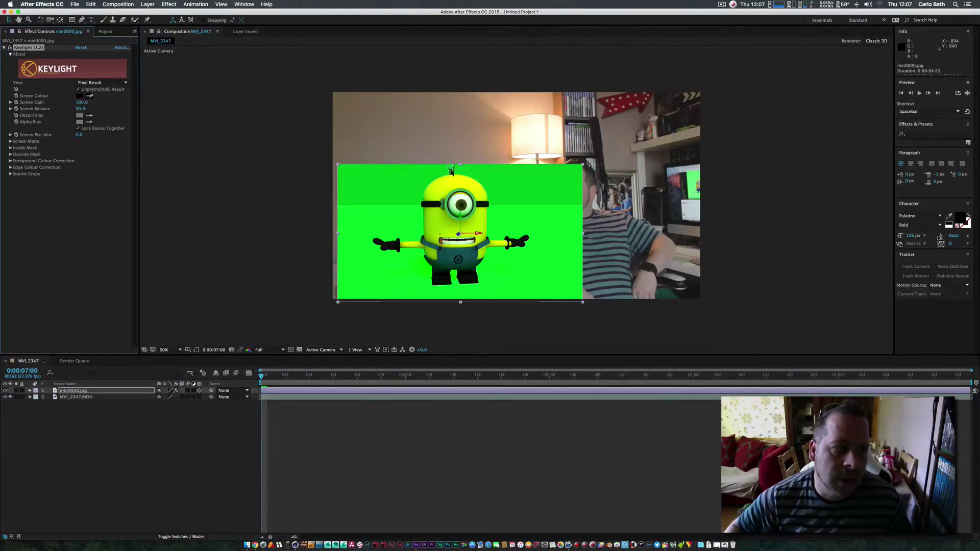
left_click(90, 96)
left_click(344, 229)
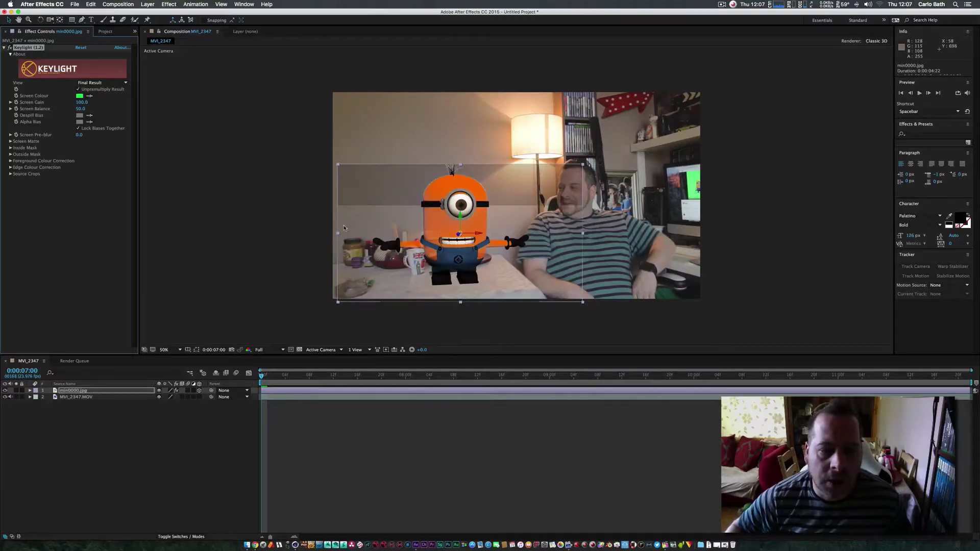
- Clean the screen matte with Clip Black 25.0 and Clip White 94.0, then view the Final Result
left_click(103, 81)
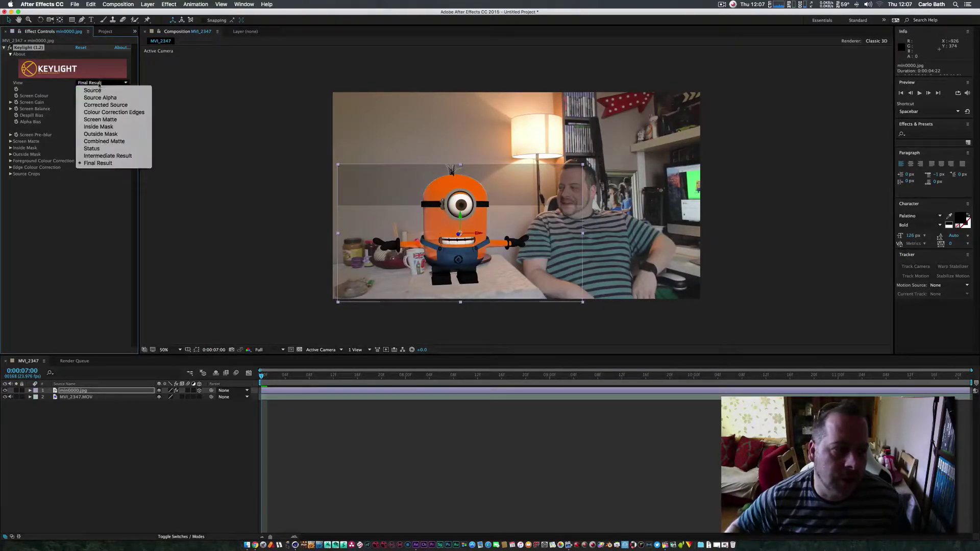
left_click(105, 120)
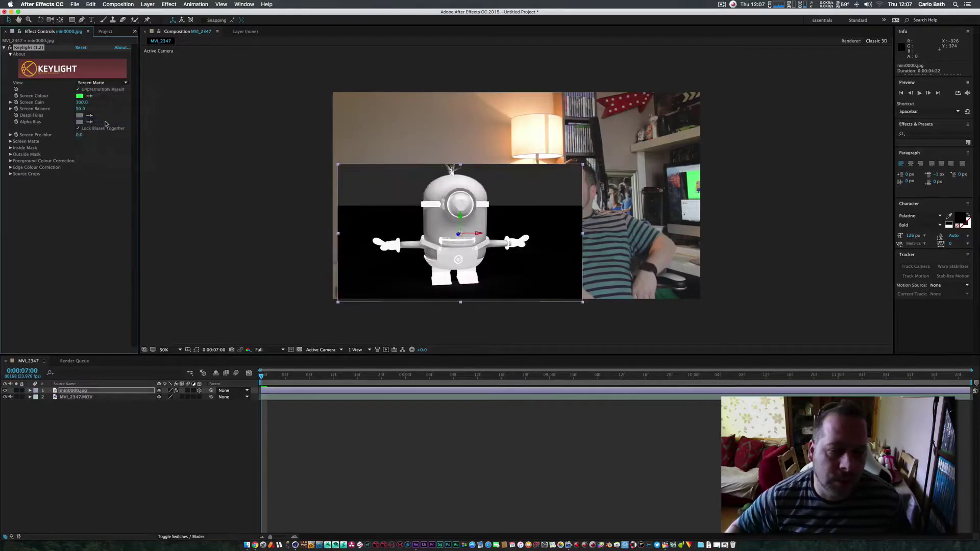
left_click(11, 135)
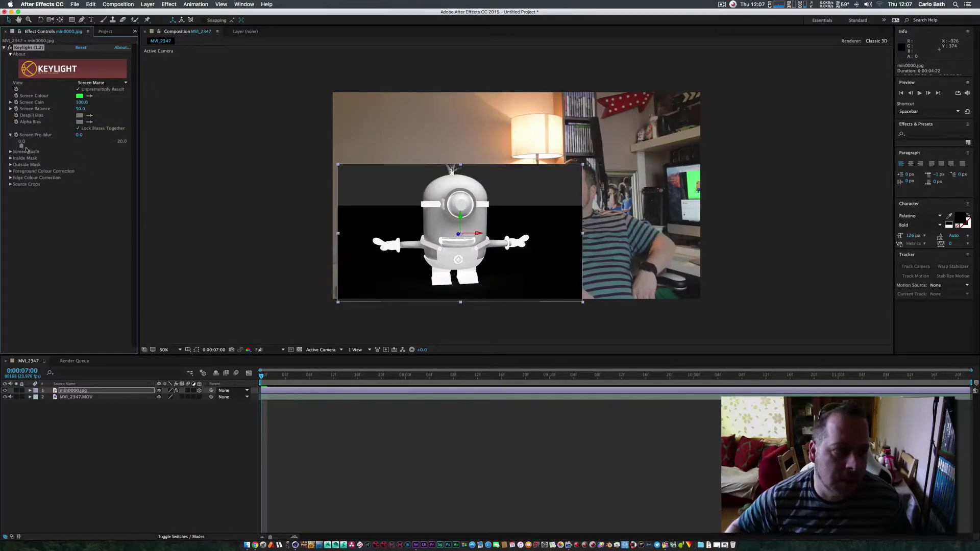
left_click(10, 151)
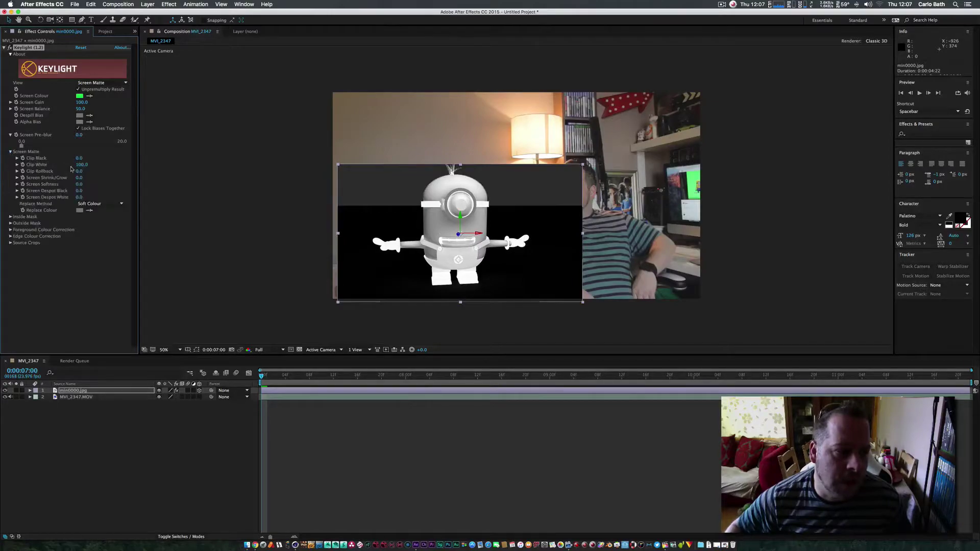
left_click_drag(83, 165, 61, 165)
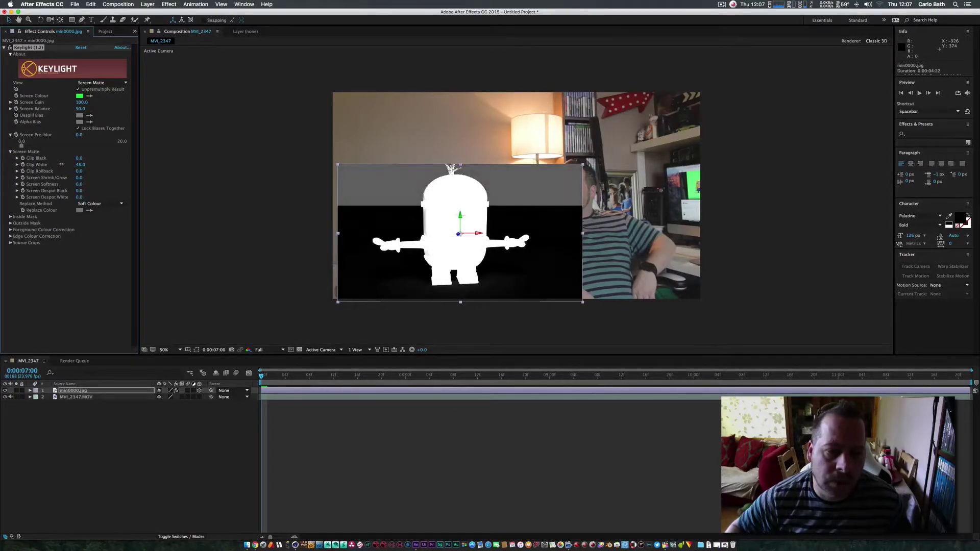
left_click_drag(77, 158, 75, 165)
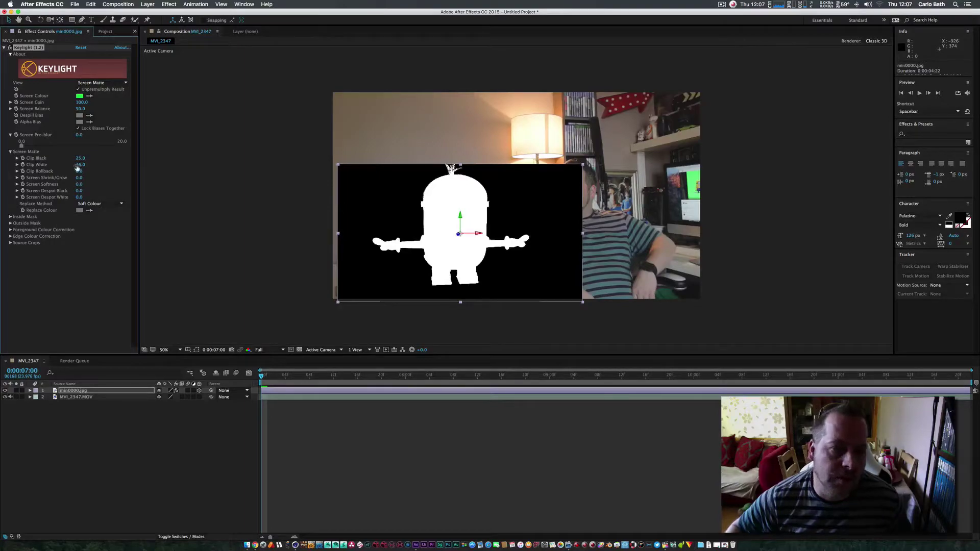
left_click(121, 83)
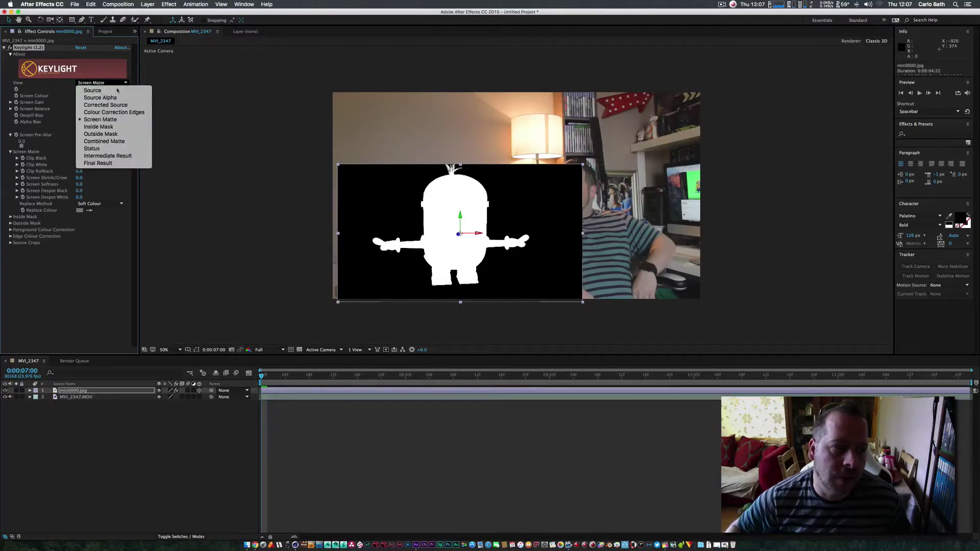
left_click(97, 164)
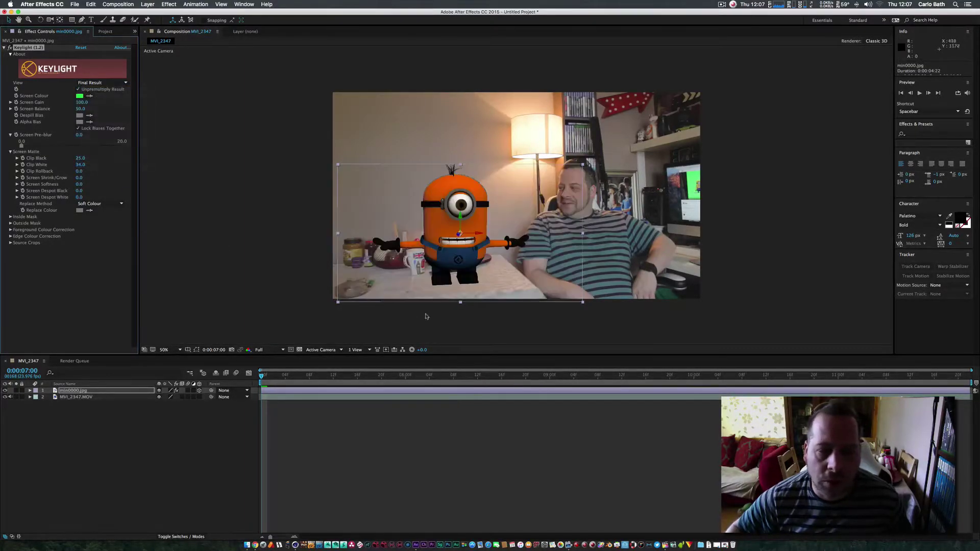
- Shift the Minion right on the table, turn it slightly, then play and stop a preview
left_click_drag(463, 263, 466, 266)
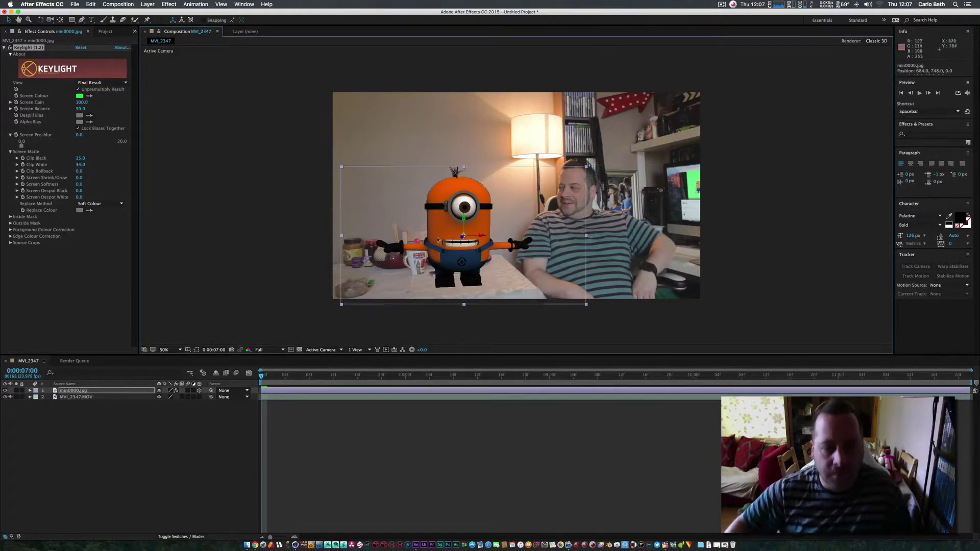
left_click_drag(440, 237, 450, 236)
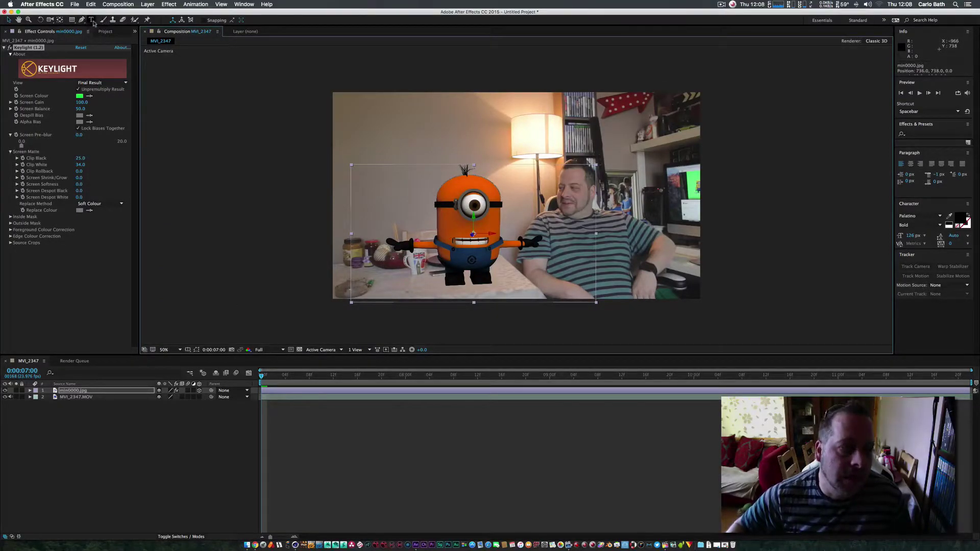
left_click(40, 20)
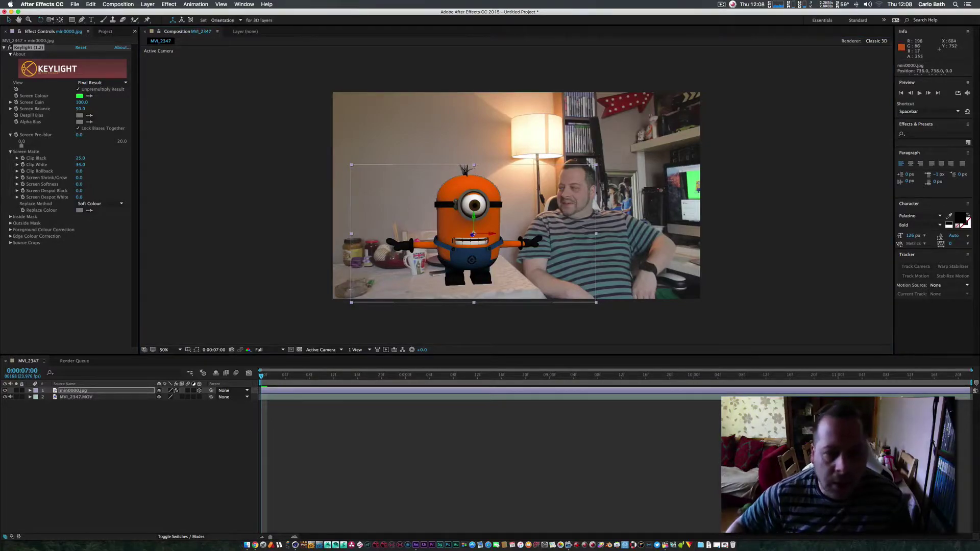
left_click_drag(466, 251, 462, 248)
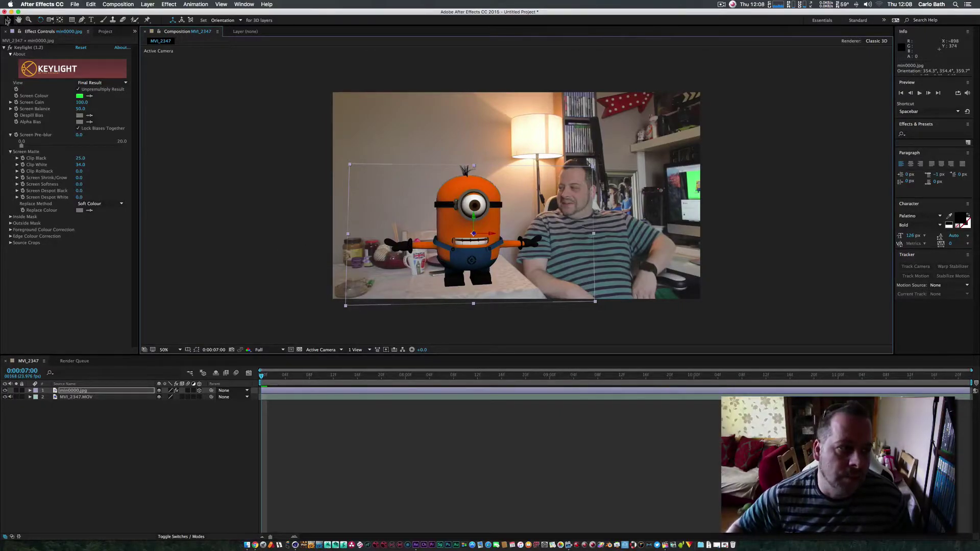
left_click(7, 21)
left_click(138, 435)
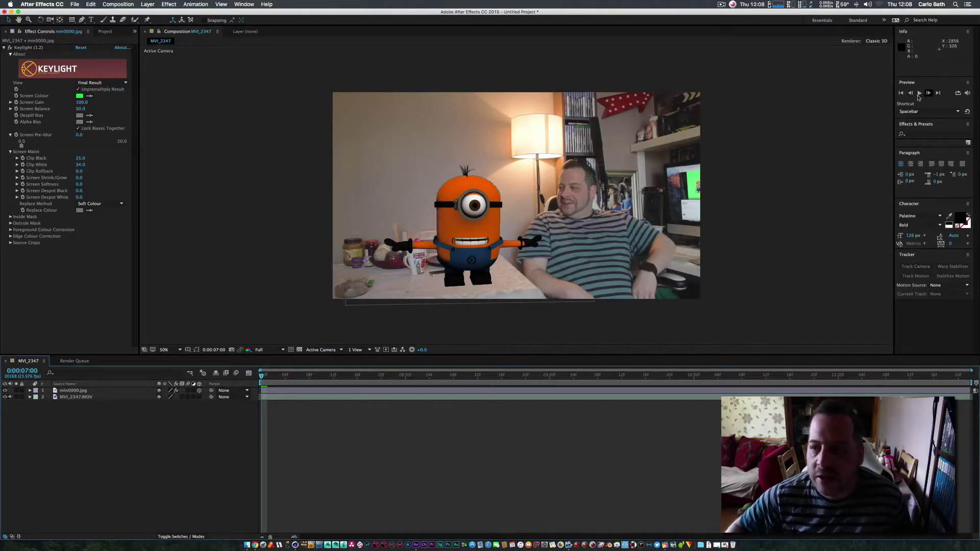
left_click(918, 94)
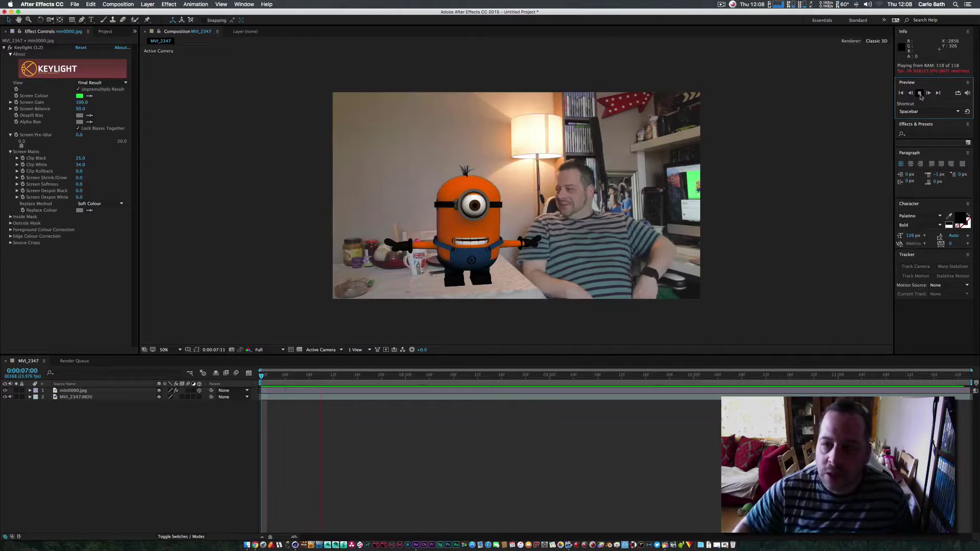
left_click(920, 94)
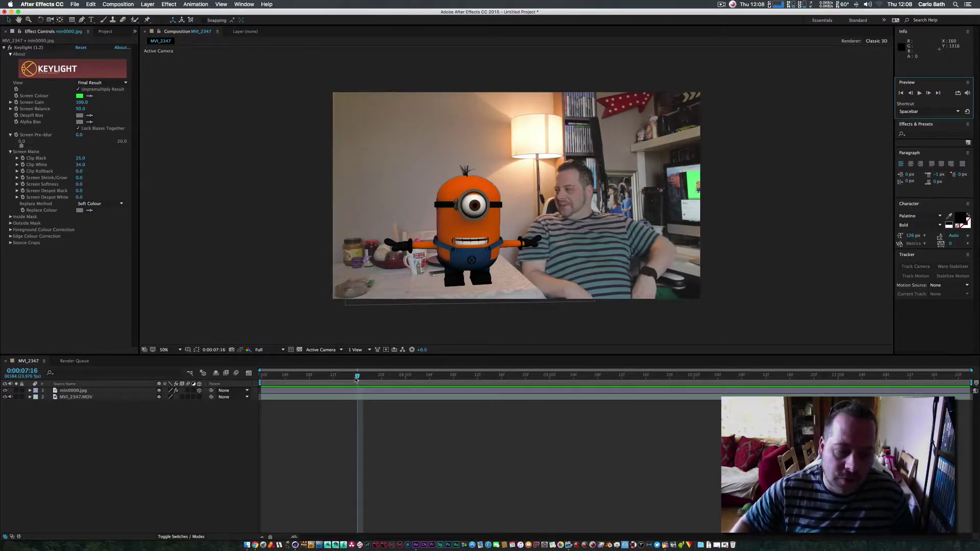
- Apply Curves to the MVI_2347.MOV room footage and lower the RGB curve to darken it
left_click_drag(358, 377, 260, 377)
left_click(69, 398)
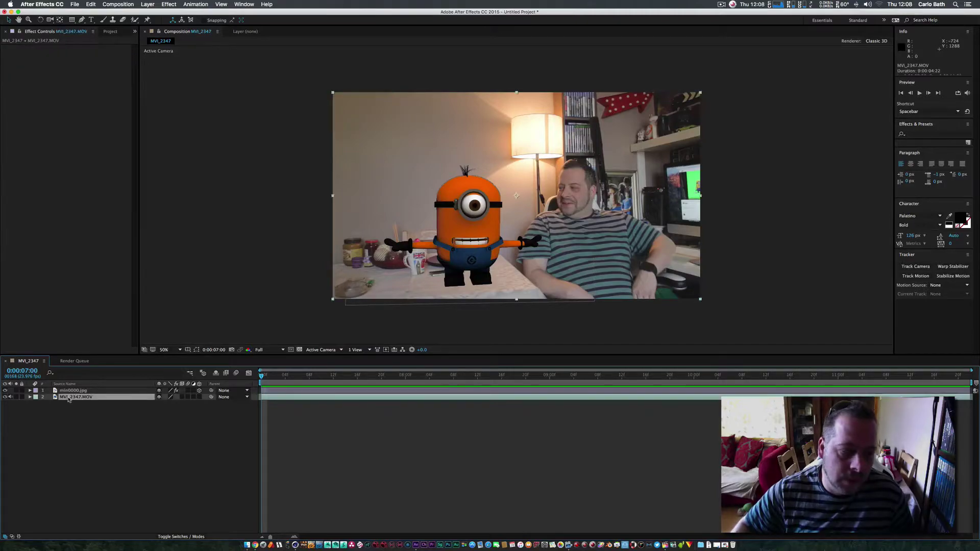
right_click(68, 398)
left_click(71, 398)
right_click(75, 399)
mouse_move(127, 361)
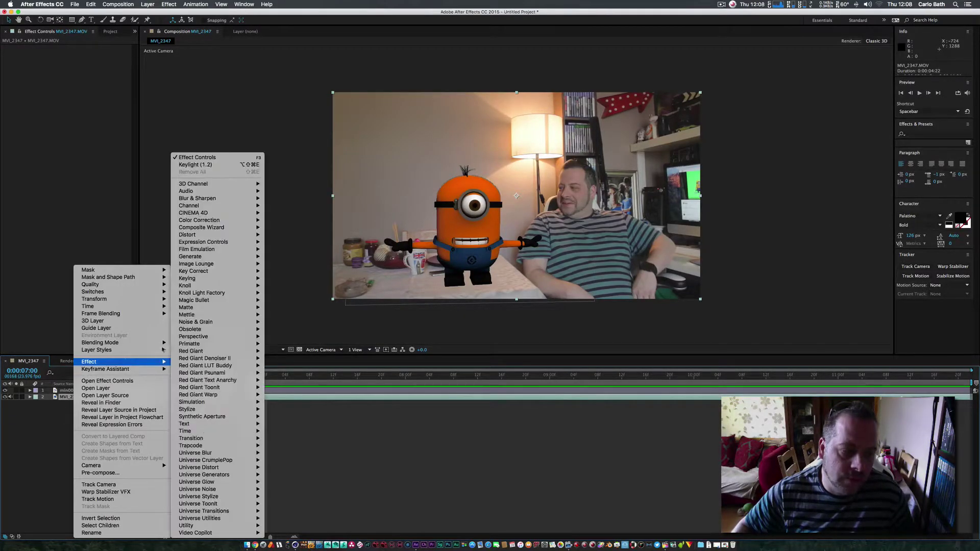
mouse_move(245, 219)
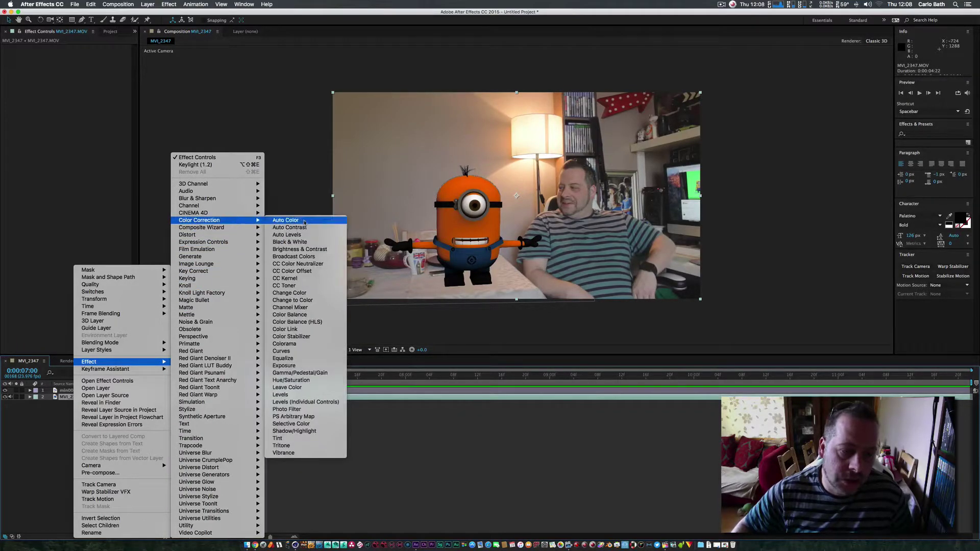
left_click(126, 236)
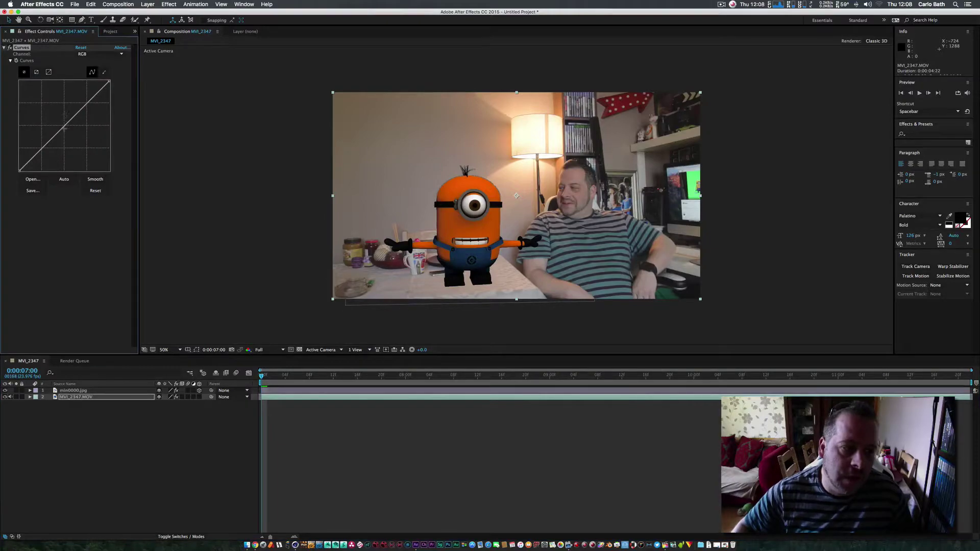
left_click_drag(63, 130, 70, 129)
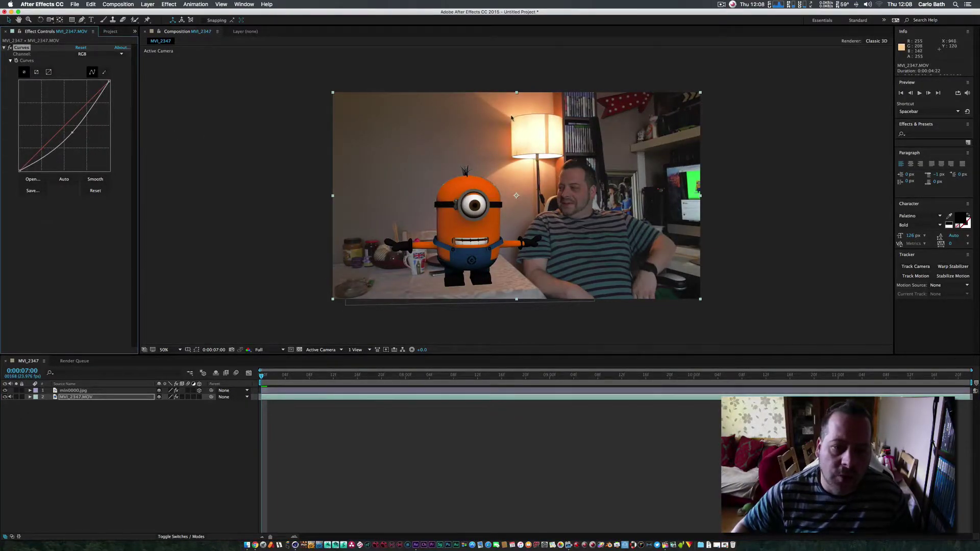
- Add a spot light, Light 1, coloured with the warm lamp tone sampled from the footage
right_click(80, 433)
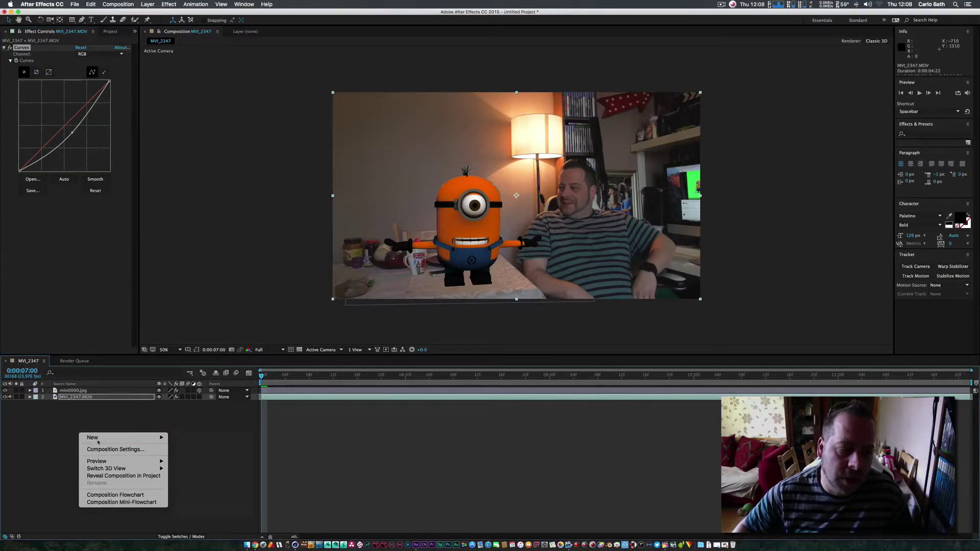
mouse_move(98, 438)
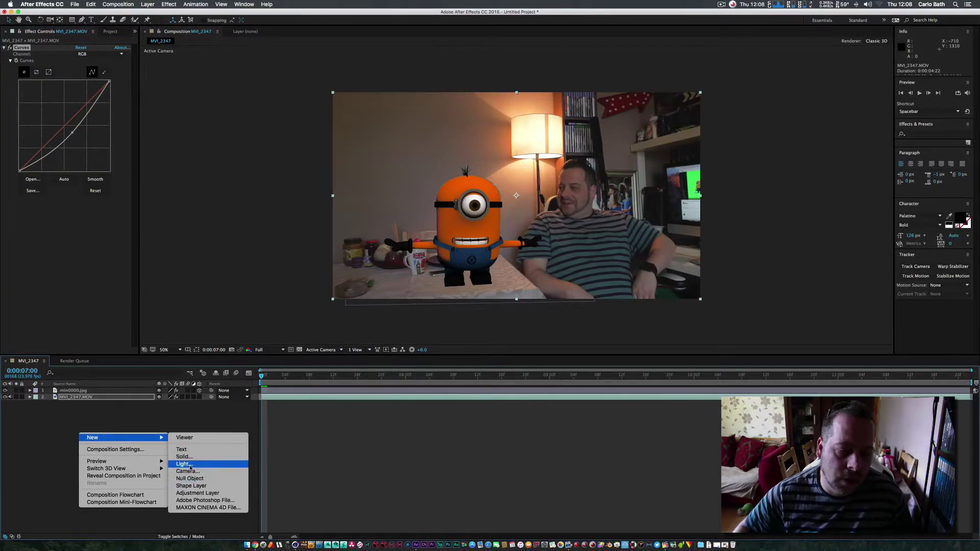
left_click(189, 464)
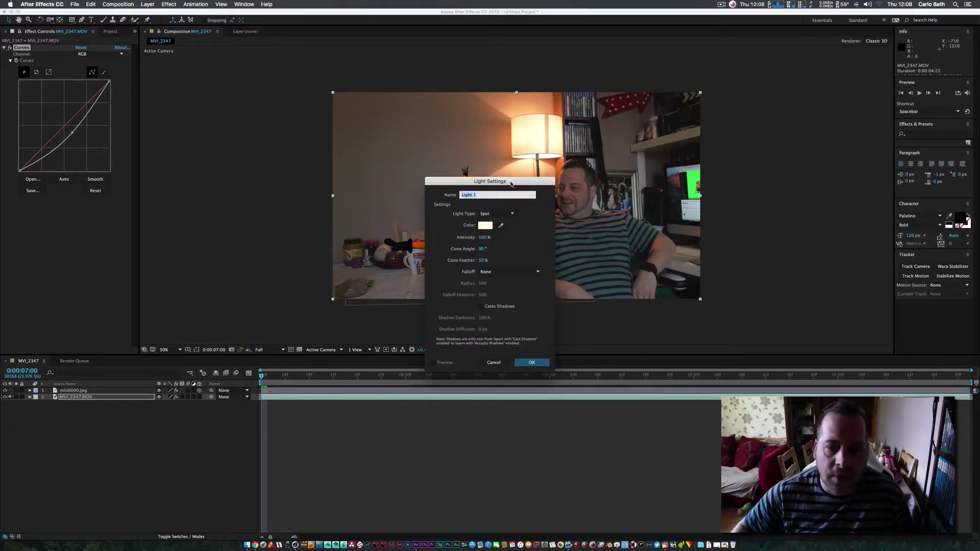
left_click_drag(511, 184, 226, 218)
left_click(217, 261)
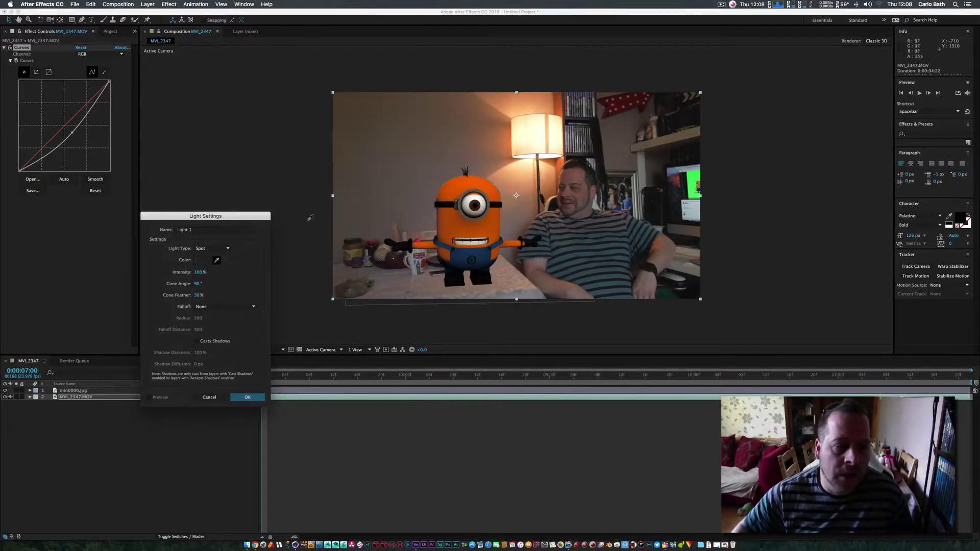
left_click(531, 126)
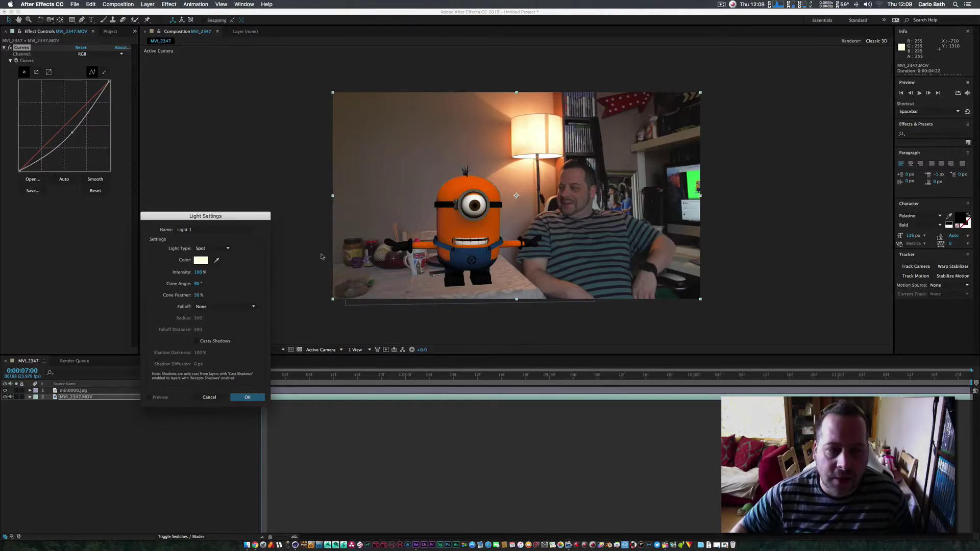
left_click(247, 397)
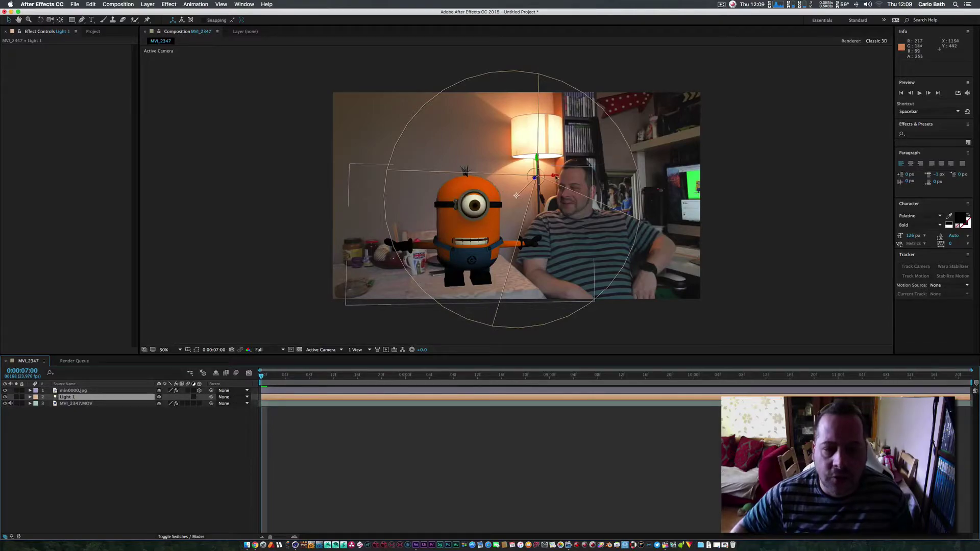
- Position Light 1 and its point of interest so it lights the Minion from the left
left_click_drag(541, 176, 450, 208)
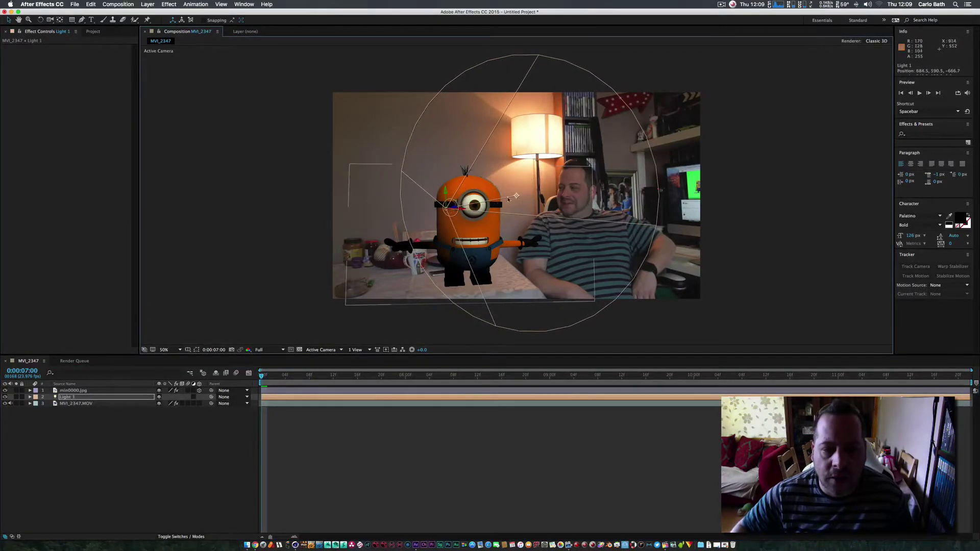
left_click_drag(517, 196, 512, 199)
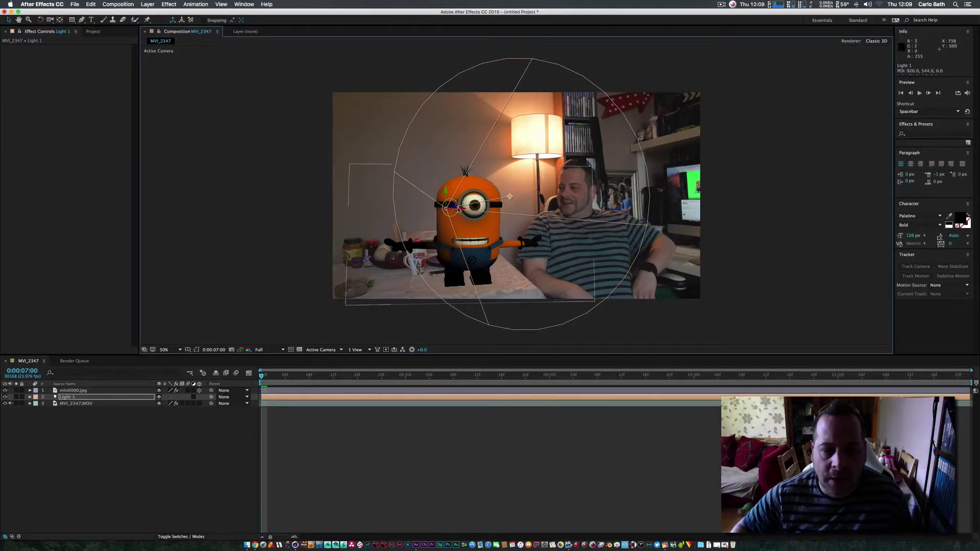
left_click_drag(451, 208, 369, 228)
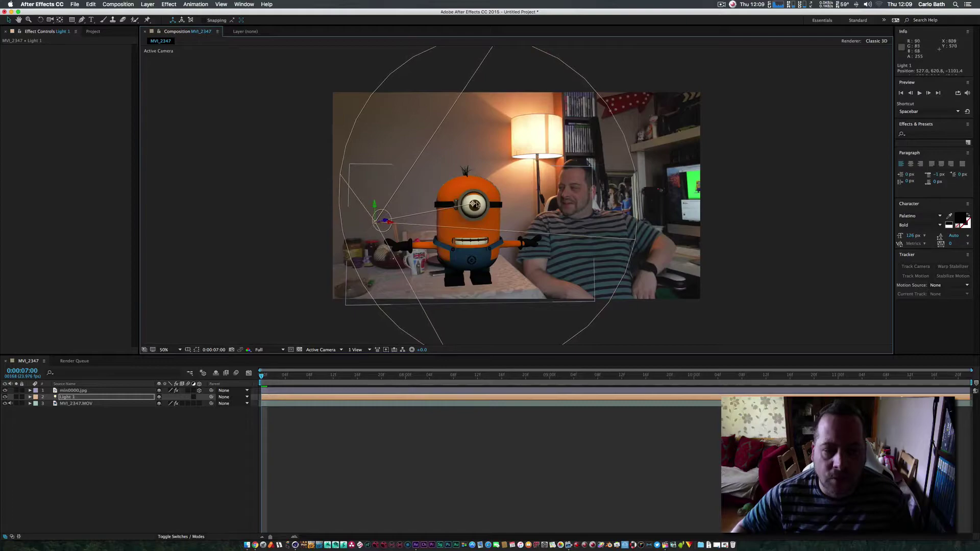
left_click_drag(477, 204, 473, 192)
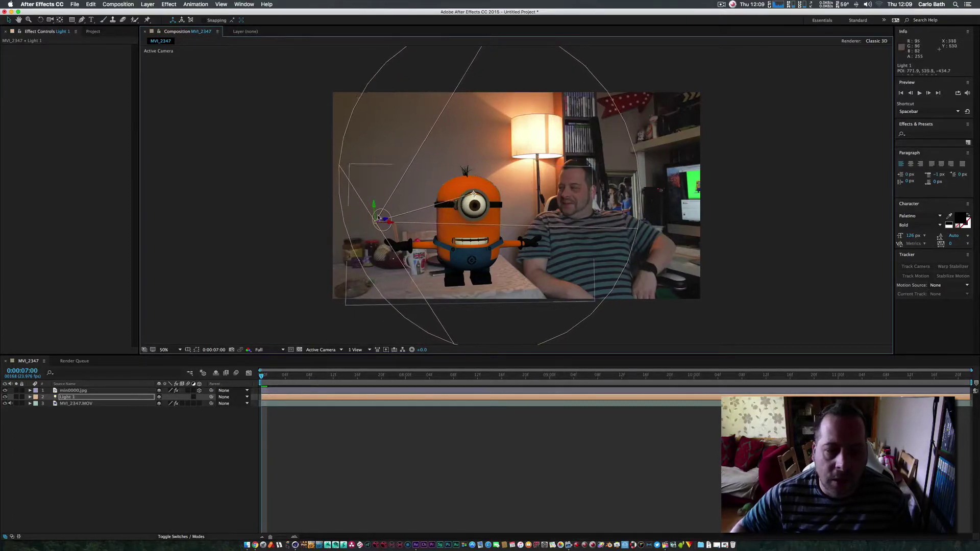
left_click_drag(385, 221, 436, 213)
left_click_drag(500, 189, 499, 172)
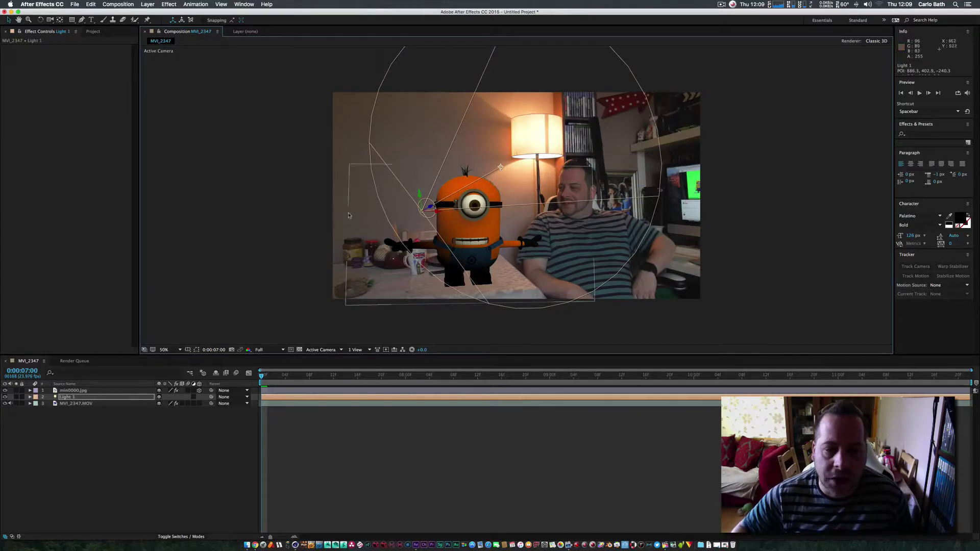
left_click(297, 214)
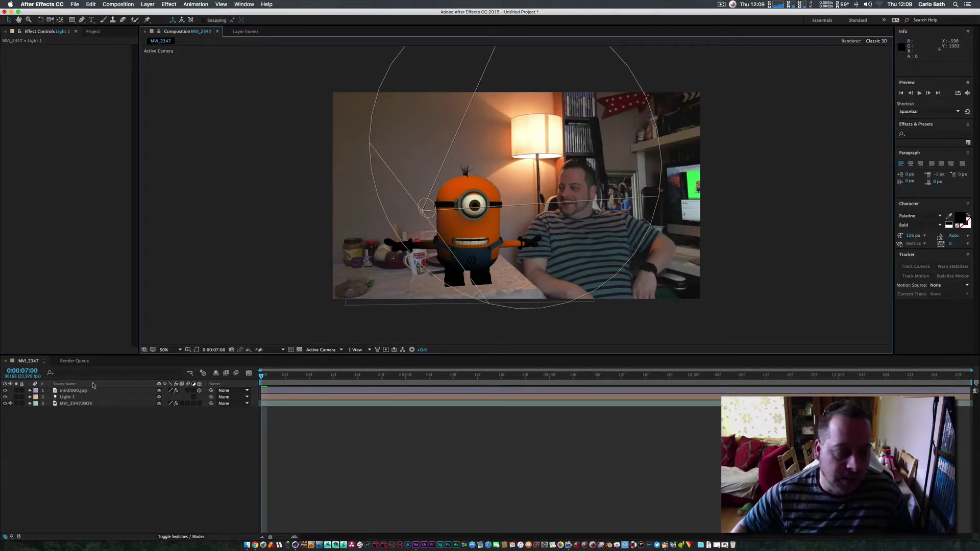
- Turn off Light 1 and create a black solid layer named 'showdow'
left_click(5, 397)
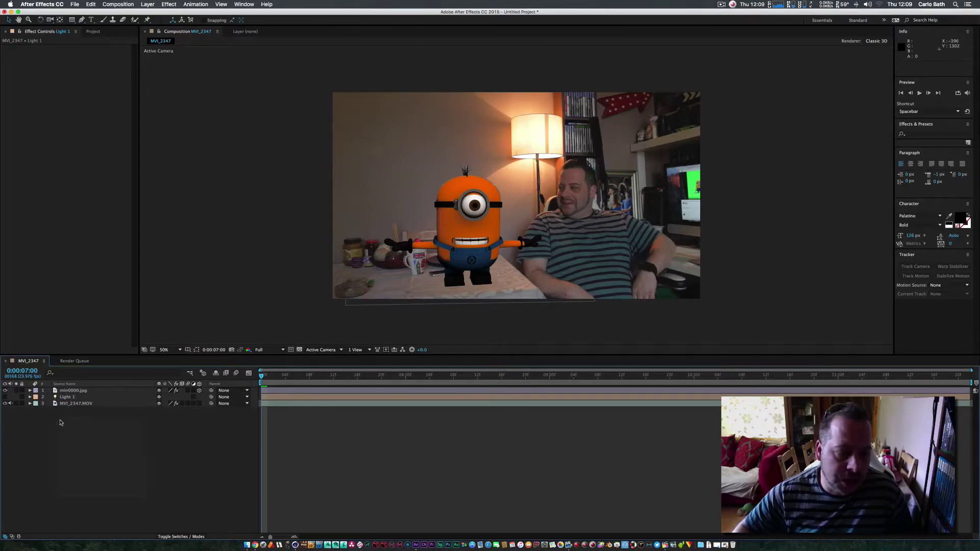
right_click(60, 422)
mouse_move(107, 429)
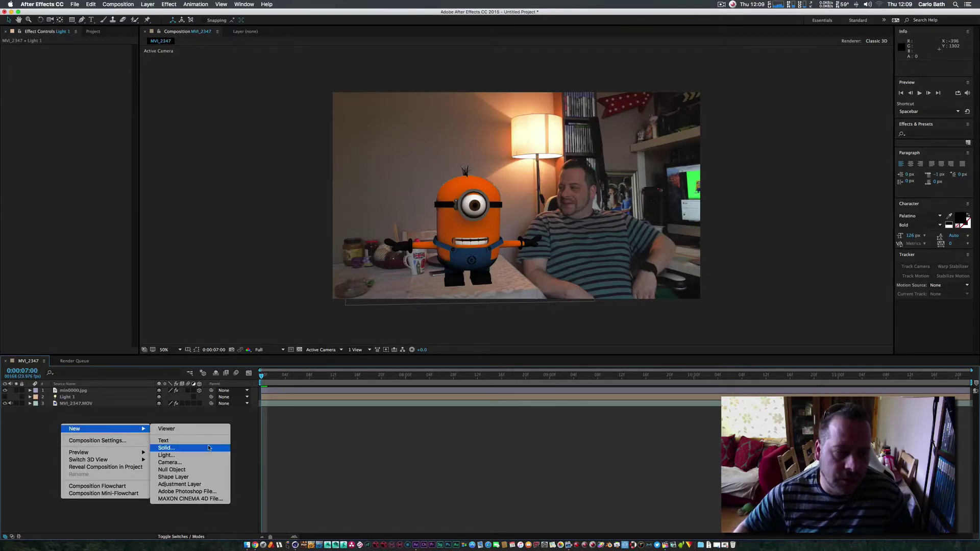
left_click(183, 448)
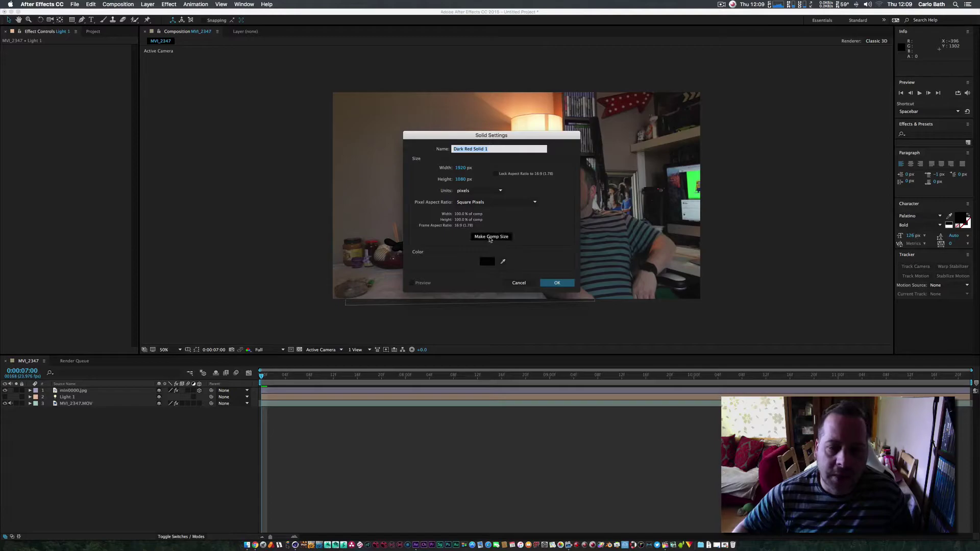
type("sh")
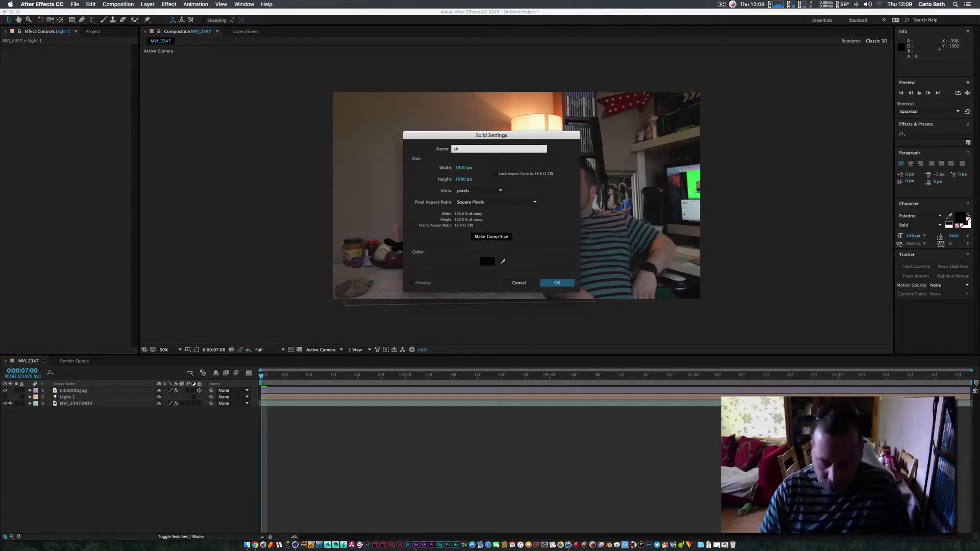
type("owdow")
key("Return")
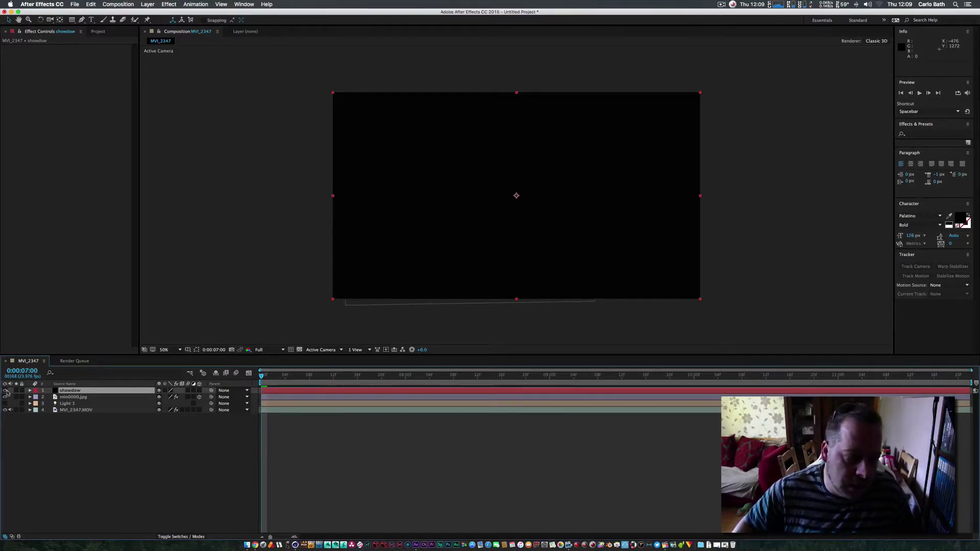
- Mask the showdow solid with a Pen shape under the Minion's feet and feather it about 51 px
left_click(4, 390)
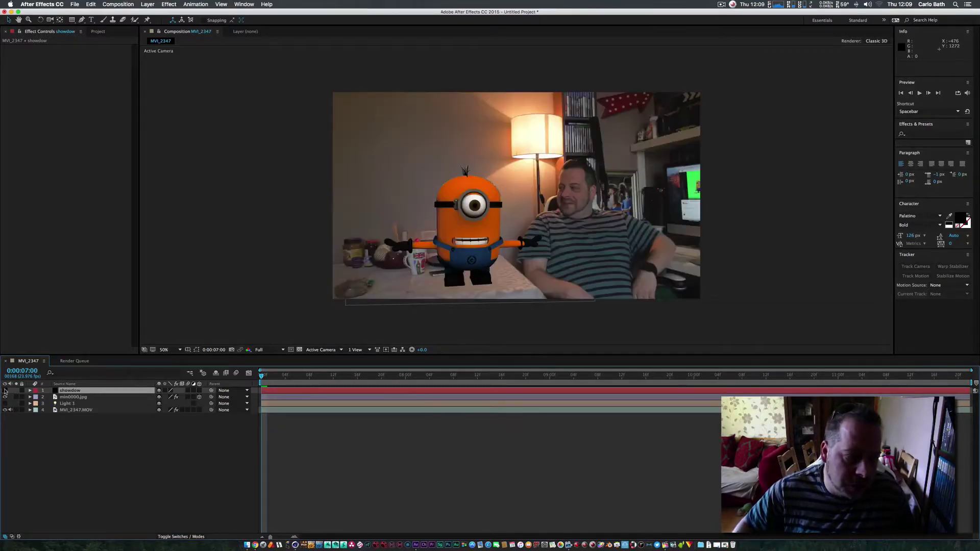
left_click(83, 20)
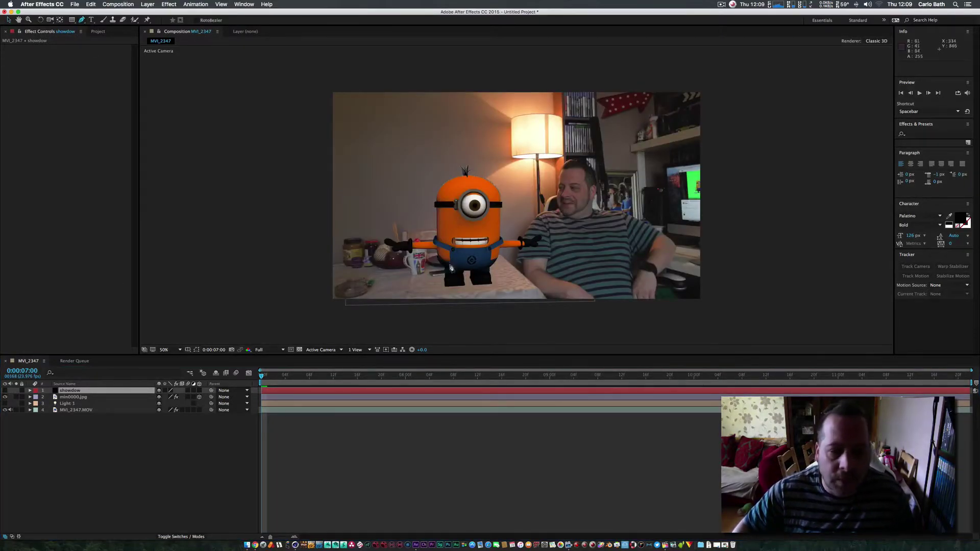
left_click(432, 287)
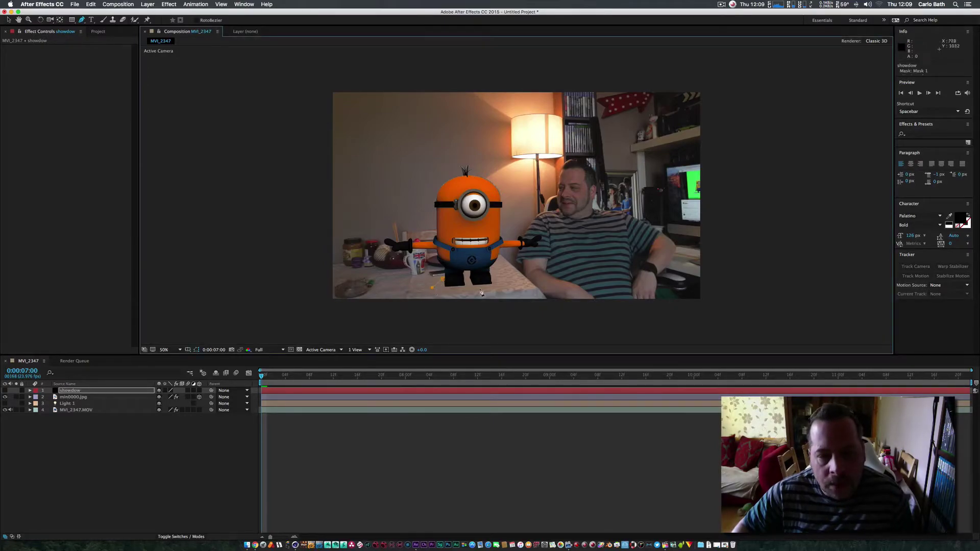
left_click(503, 286)
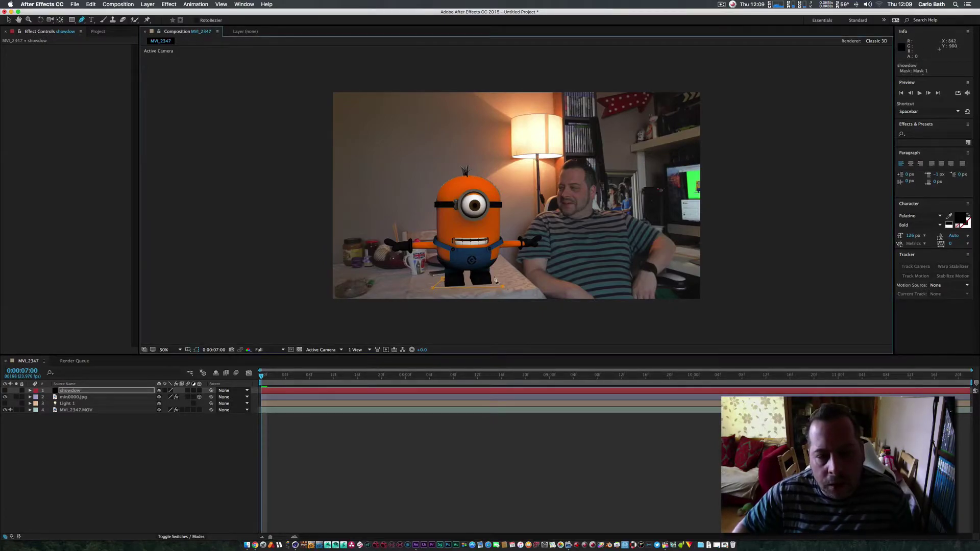
left_click(444, 278)
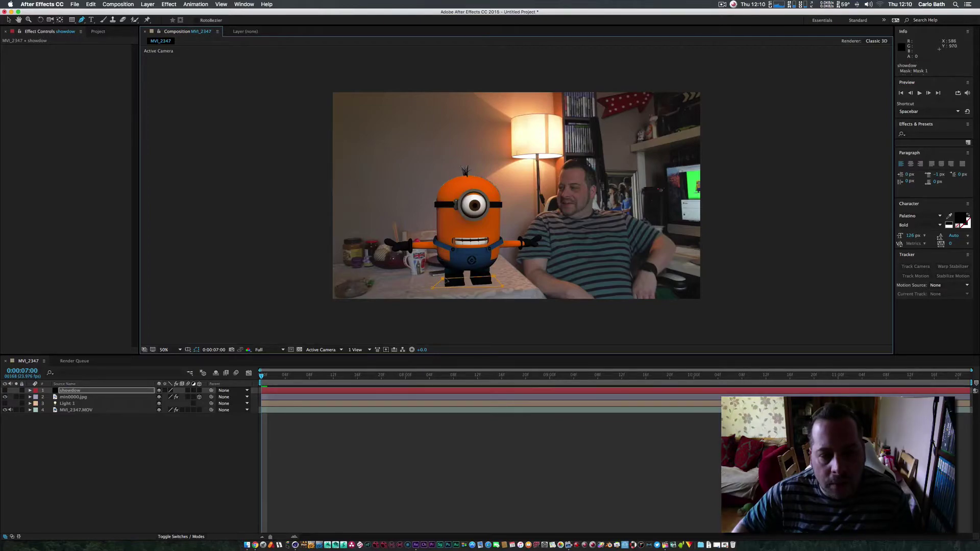
left_click(5, 390)
key("f")
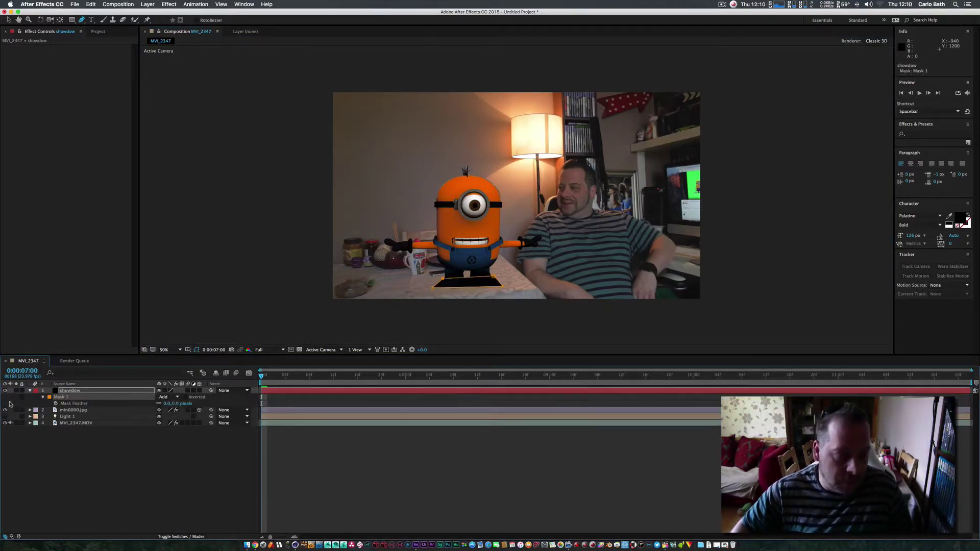
left_click_drag(173, 403, 192, 403)
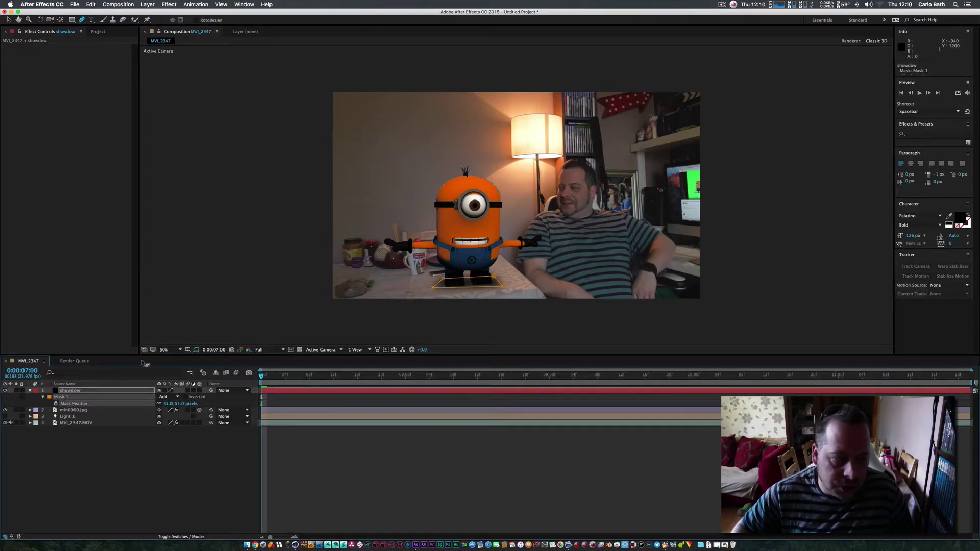
- Turn on the 3D Layer switch for the showdow shadow, then preview the composite
left_click(8, 19)
left_click(395, 314)
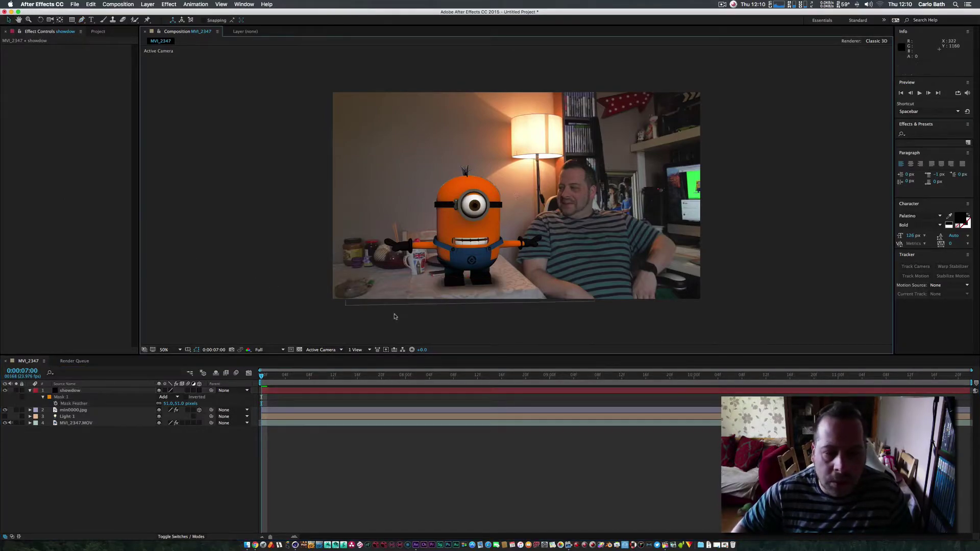
left_click(467, 288)
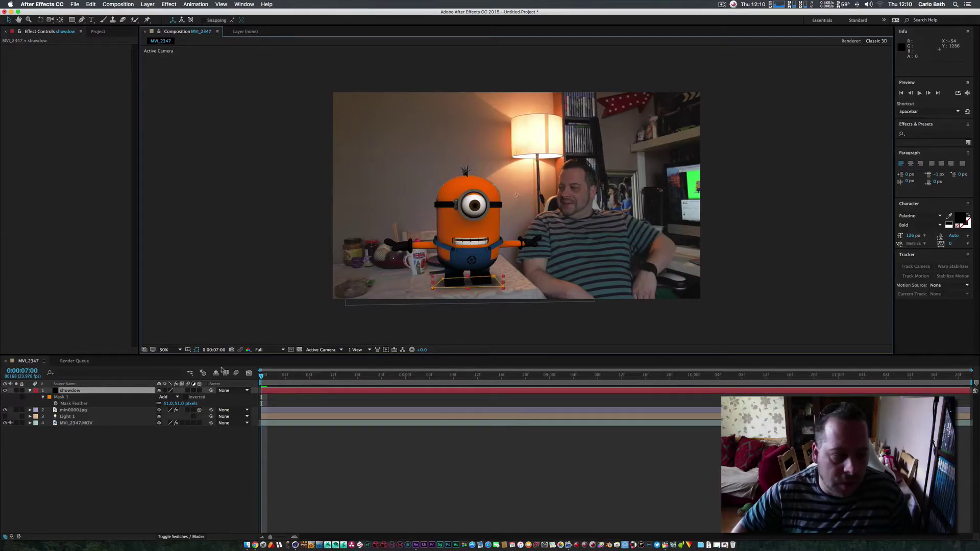
left_click(200, 390)
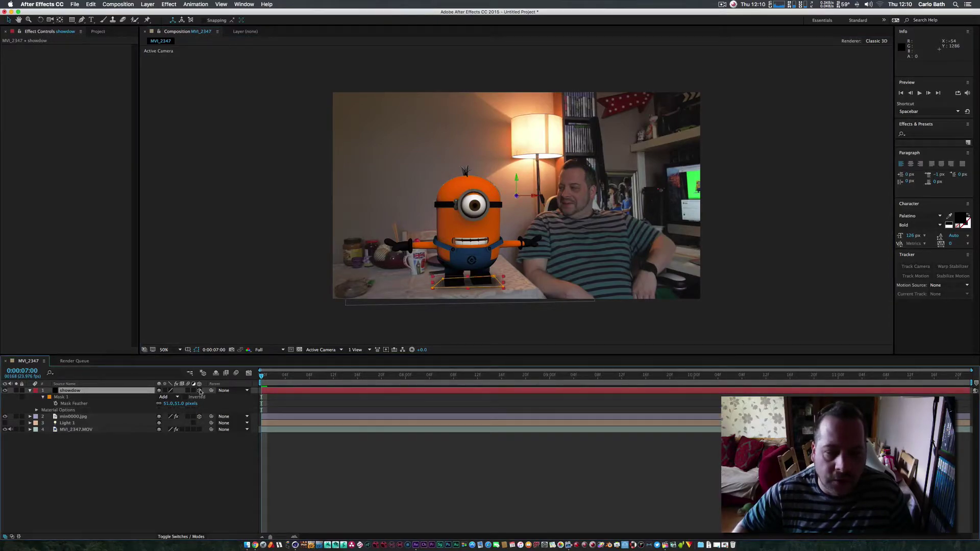
left_click(329, 315)
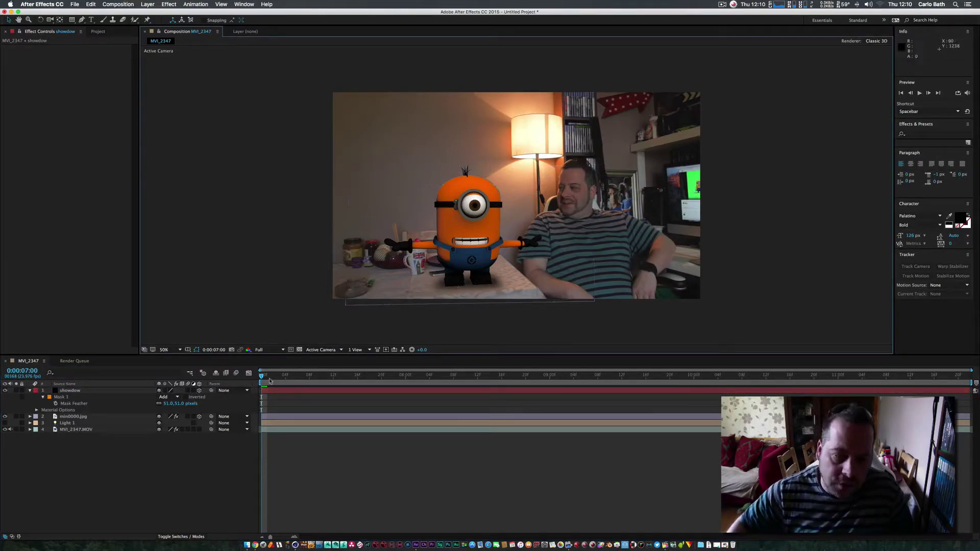
key("space")
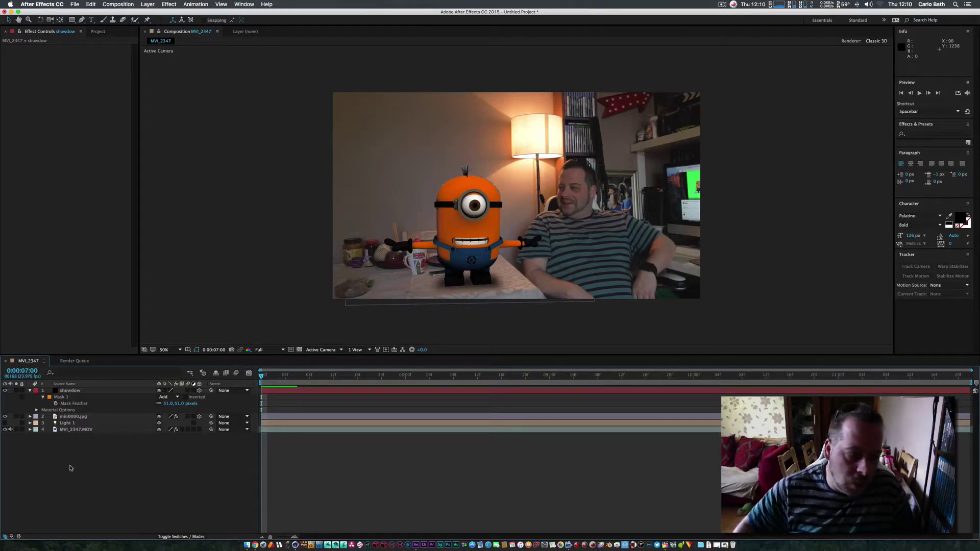
- Add a new adjustment layer on top of the composition
left_click(30, 390)
right_click(56, 438)
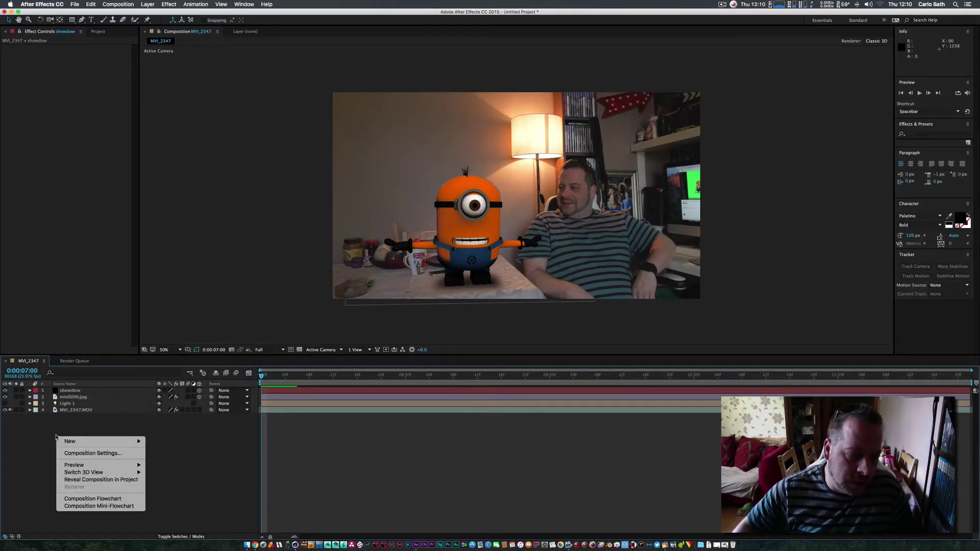
mouse_move(73, 444)
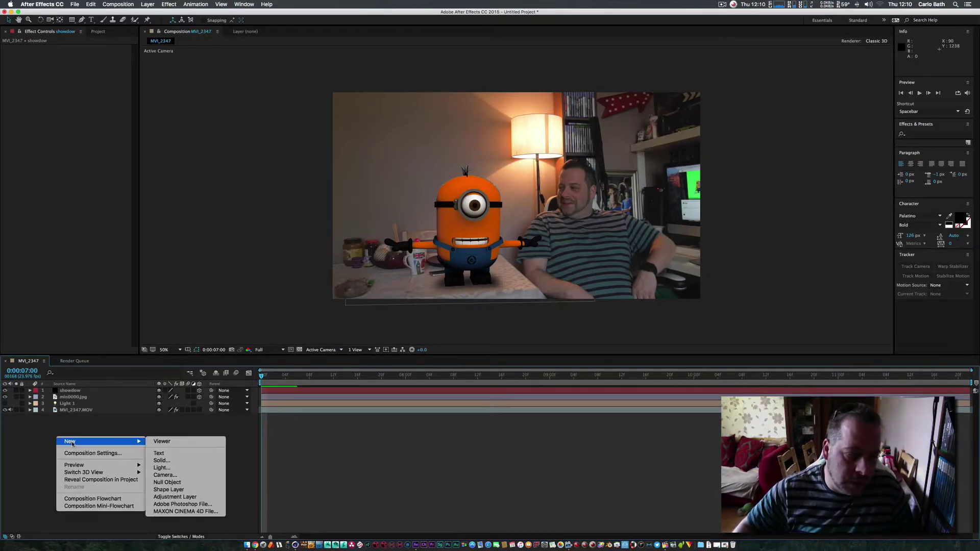
left_click(175, 496)
- Apply Magic Bullet Mojo to Adjustment Layer 1 with Blend with Original at about 11.48
right_click(83, 391)
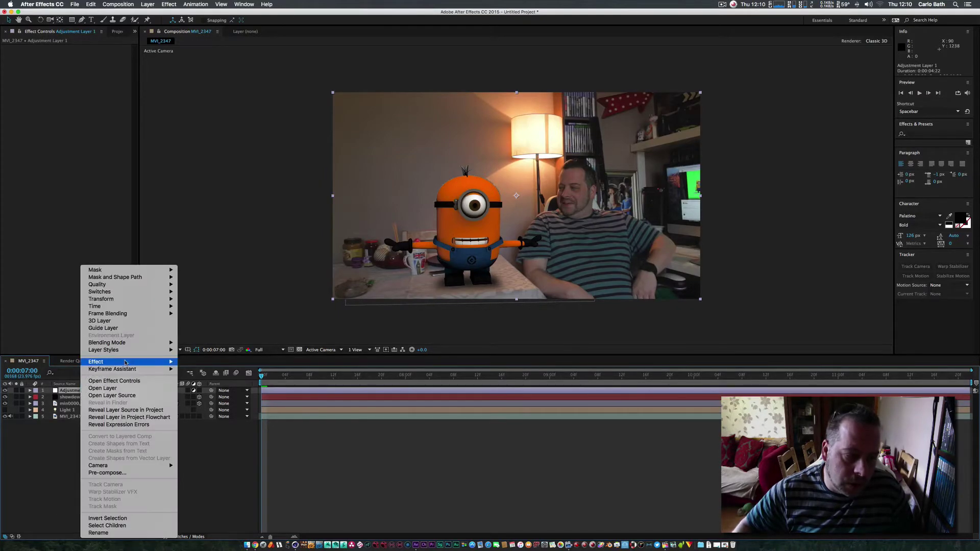
mouse_move(125, 361)
mouse_move(241, 295)
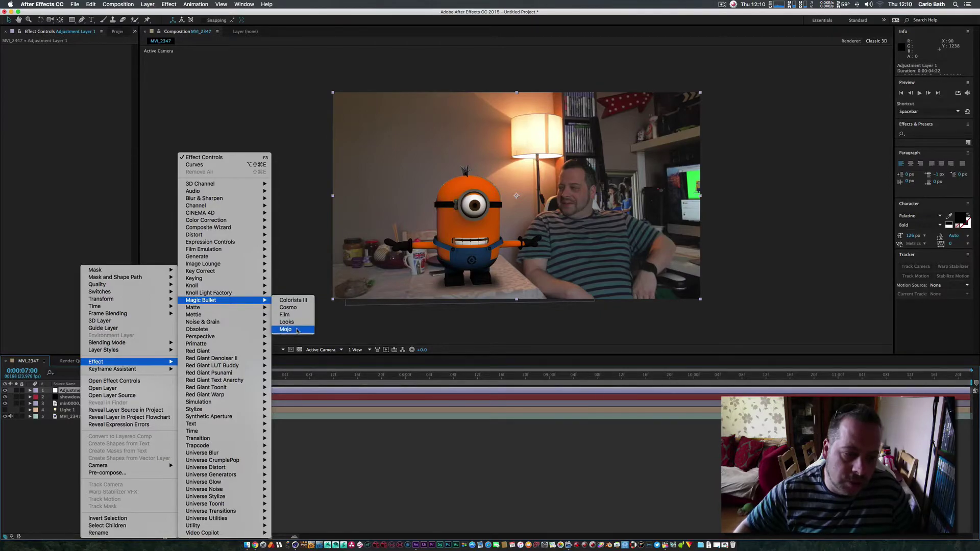
left_click(289, 329)
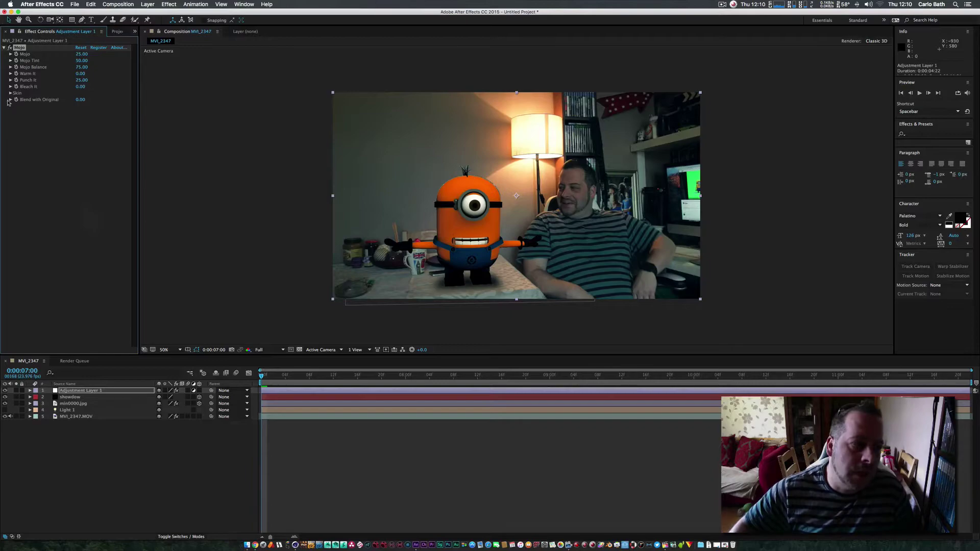
left_click(10, 100)
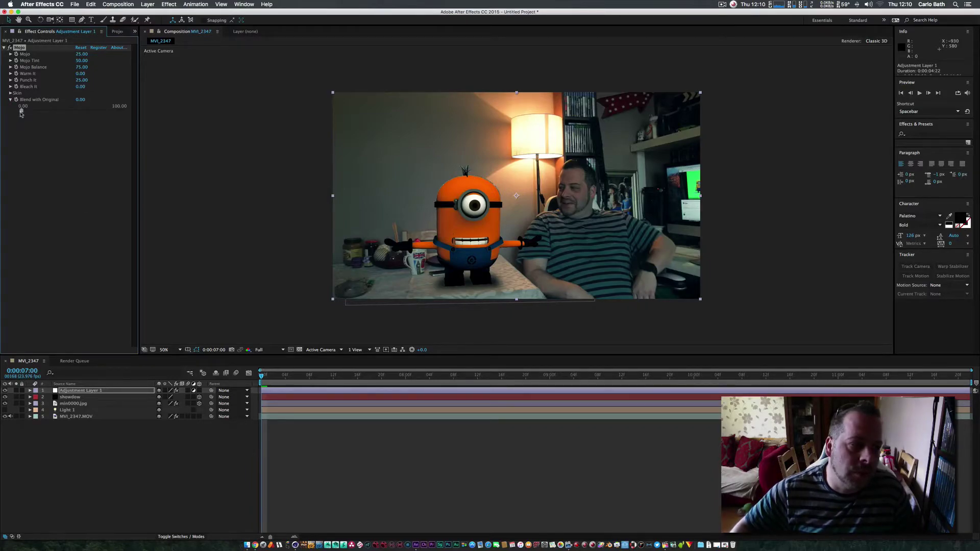
left_click_drag(20, 112, 35, 111)
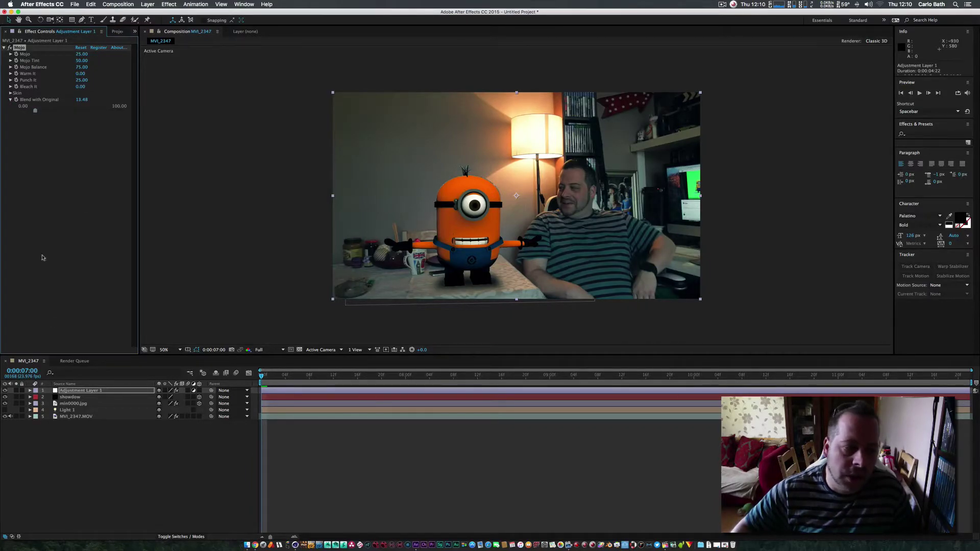
- Apply Curves to the min0000.jpg Minion layer, bending the curve down to darken it
left_click(67, 404)
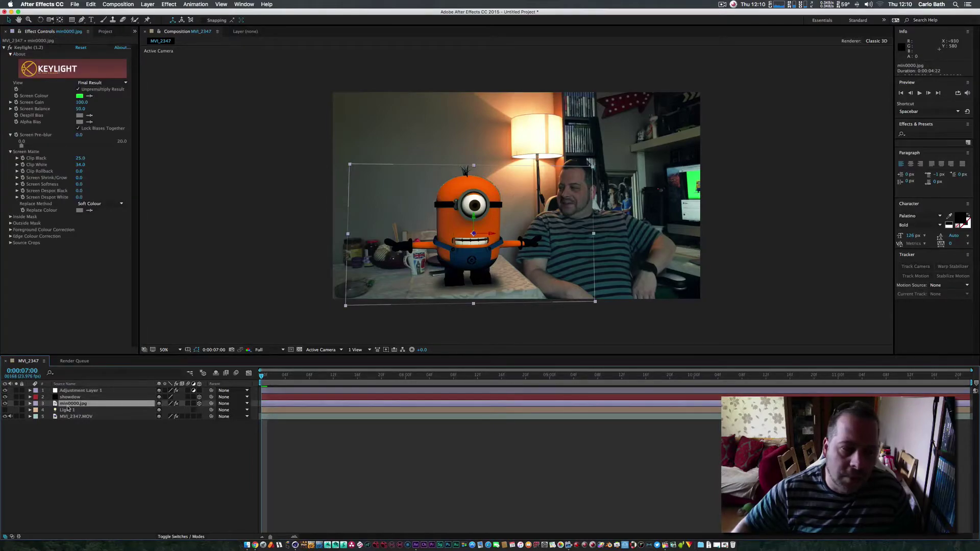
right_click(68, 407)
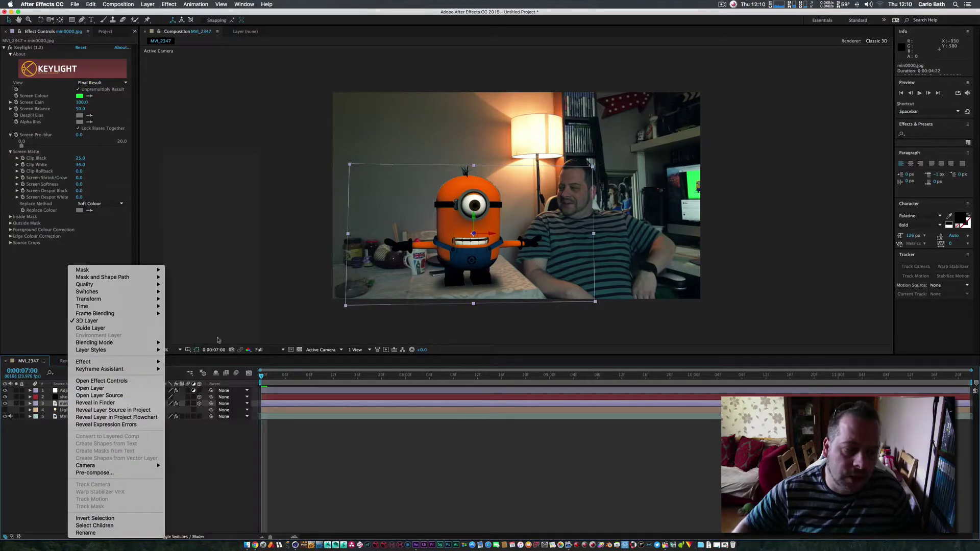
mouse_move(142, 362)
mouse_move(214, 220)
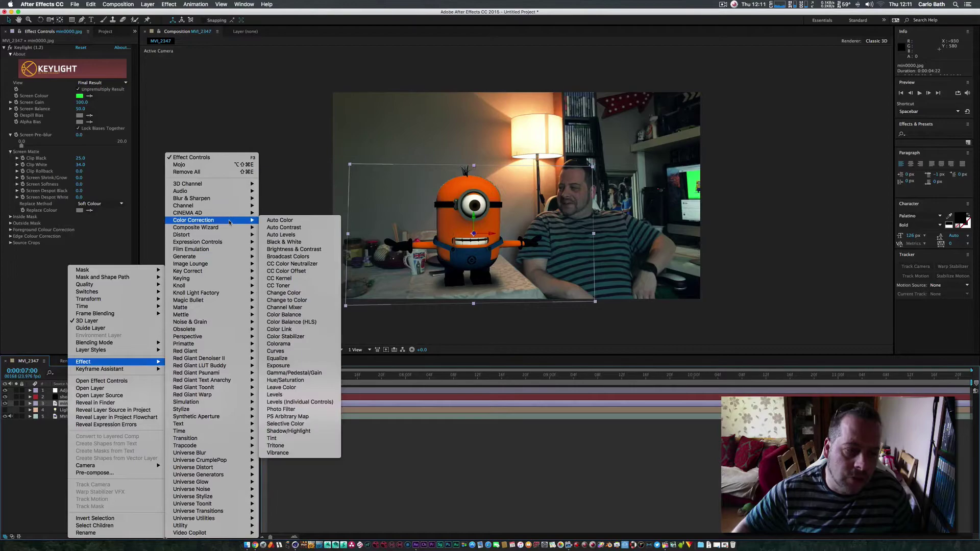
left_click(279, 351)
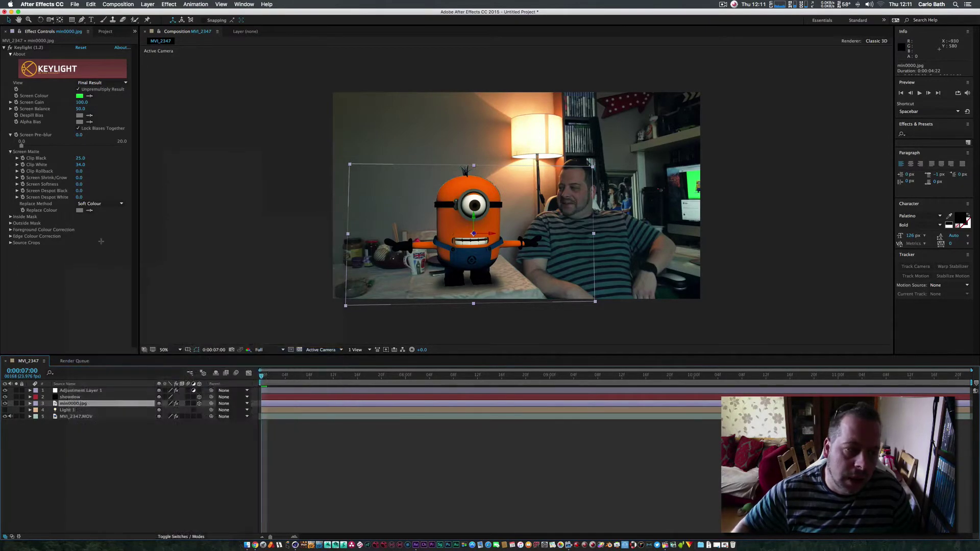
left_click_drag(63, 282, 84, 274)
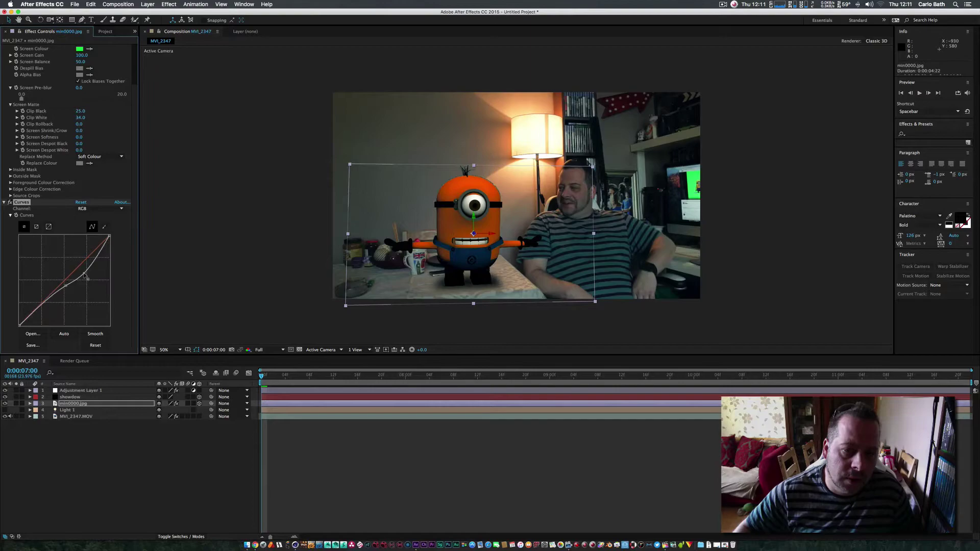
- Add a Photo Filter effect to the min0000.jpg Minion layer
right_click(71, 404)
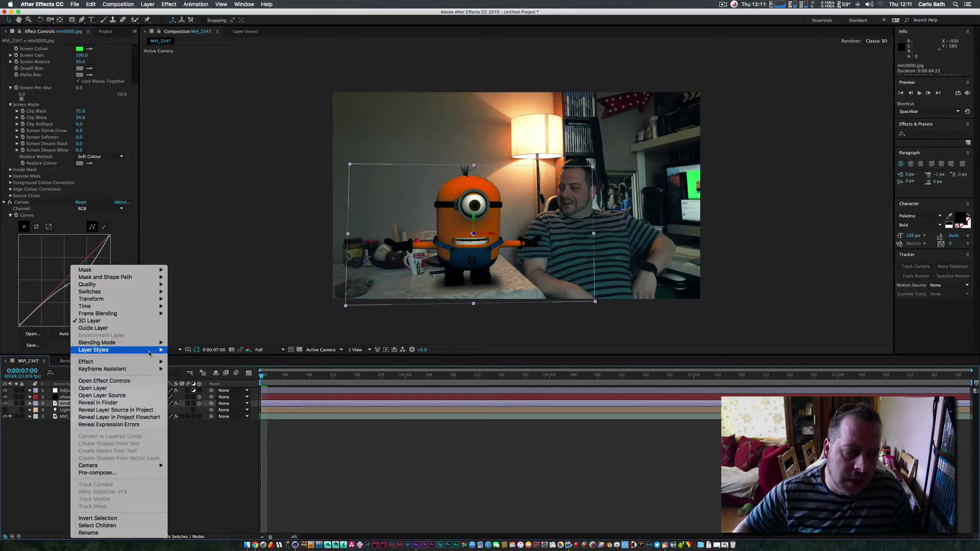
mouse_move(146, 360)
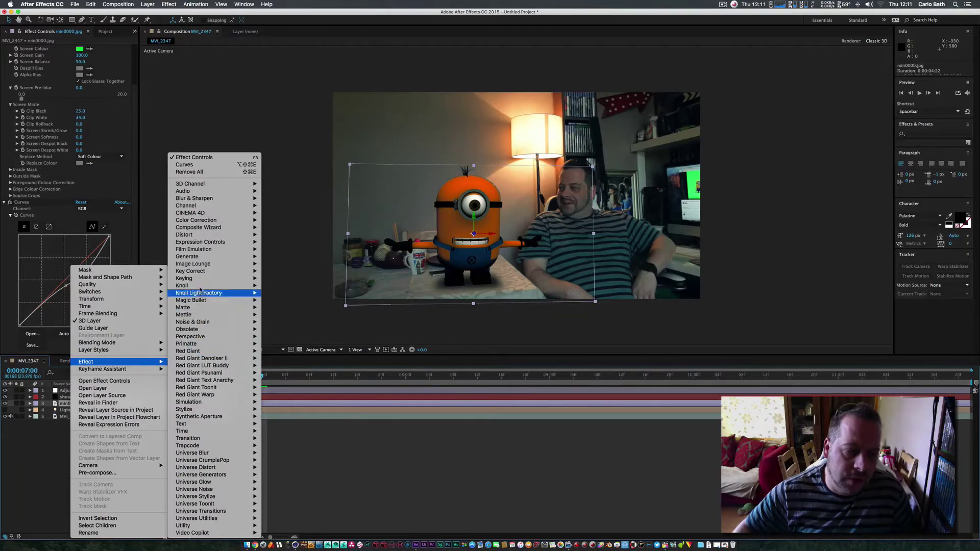
mouse_move(204, 274)
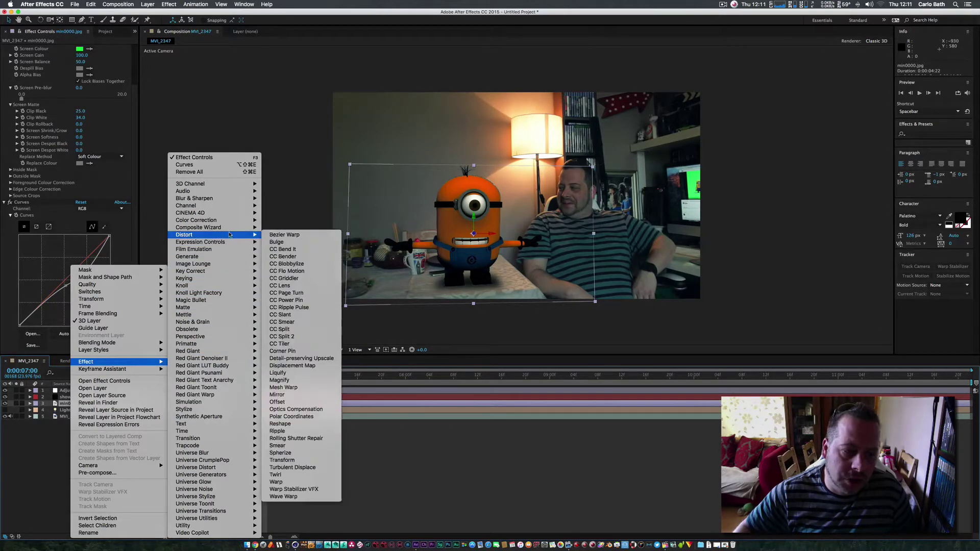
mouse_move(229, 220)
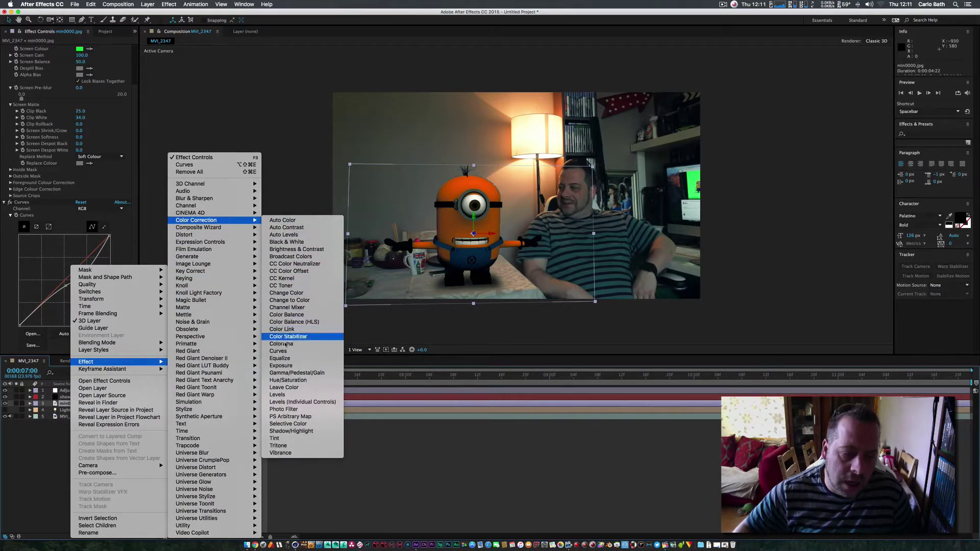
left_click(283, 410)
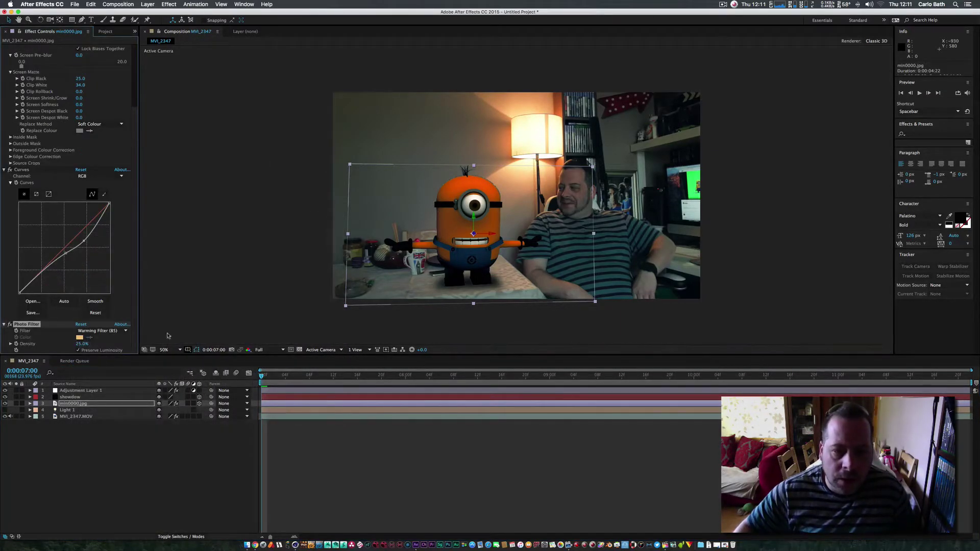
- Set the Photo Filter to a Custom colour sampled from the lamp shade at 60% density
left_click(102, 330)
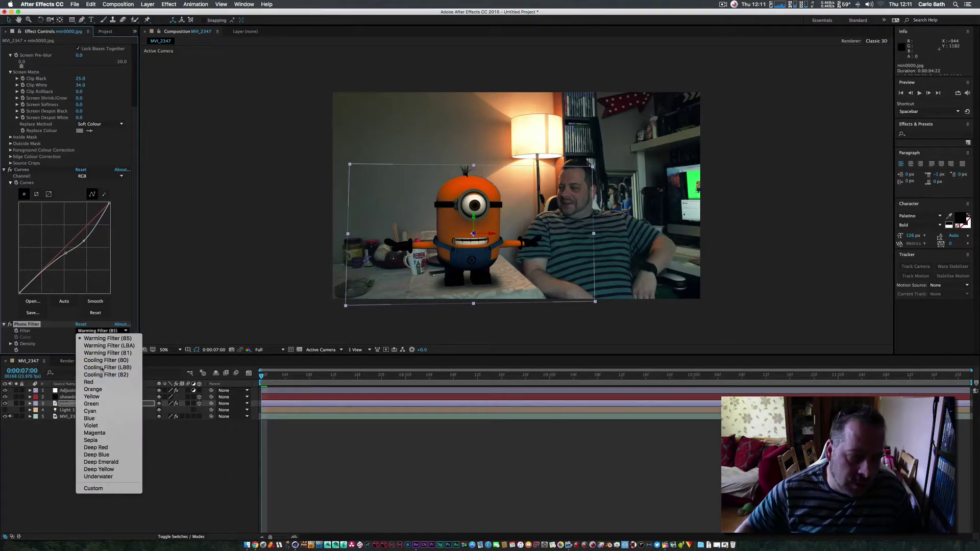
left_click(102, 368)
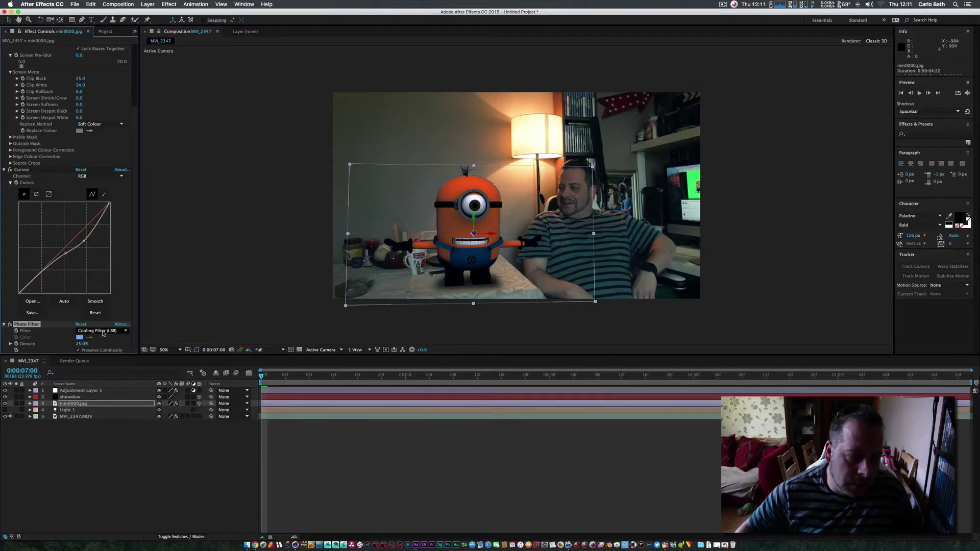
left_click(99, 331)
left_click(93, 489)
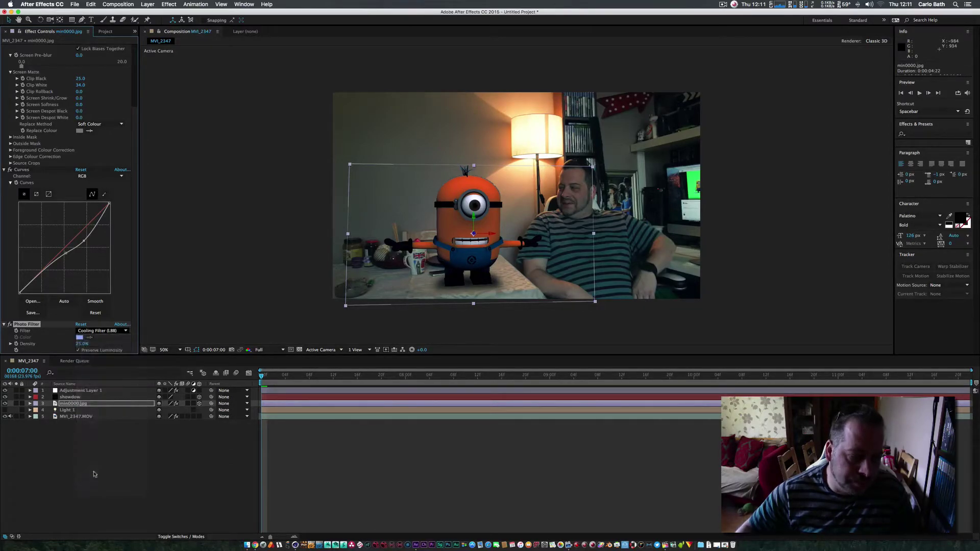
left_click(90, 338)
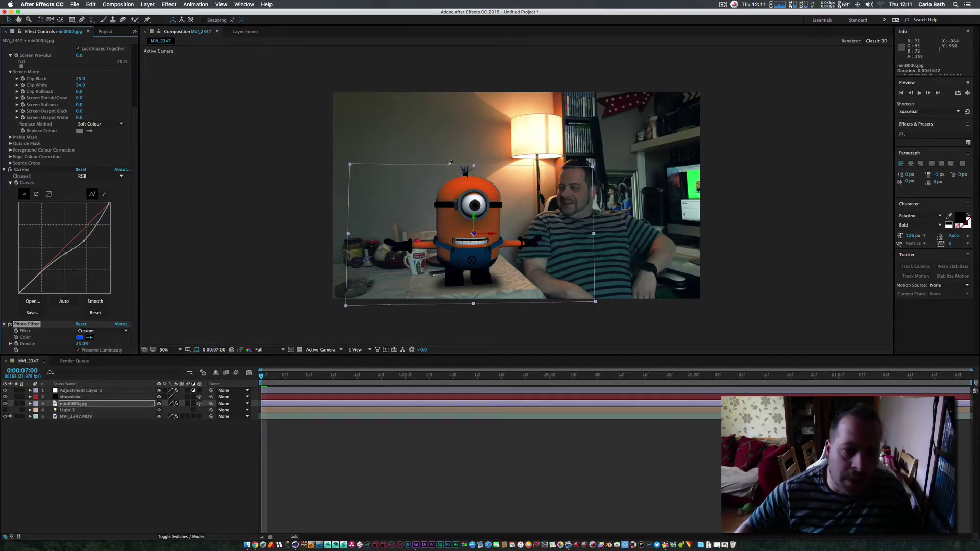
left_click(520, 143)
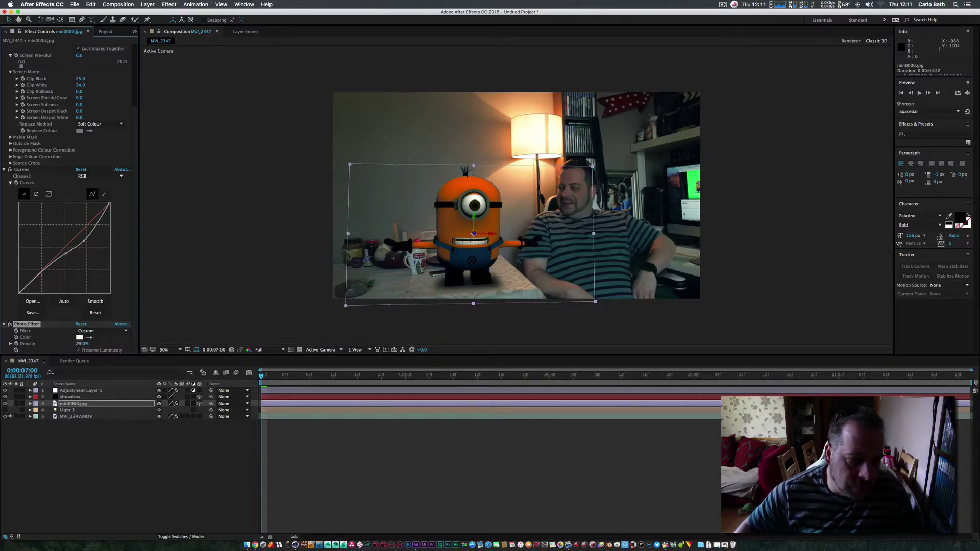
left_click_drag(81, 343, 87, 342)
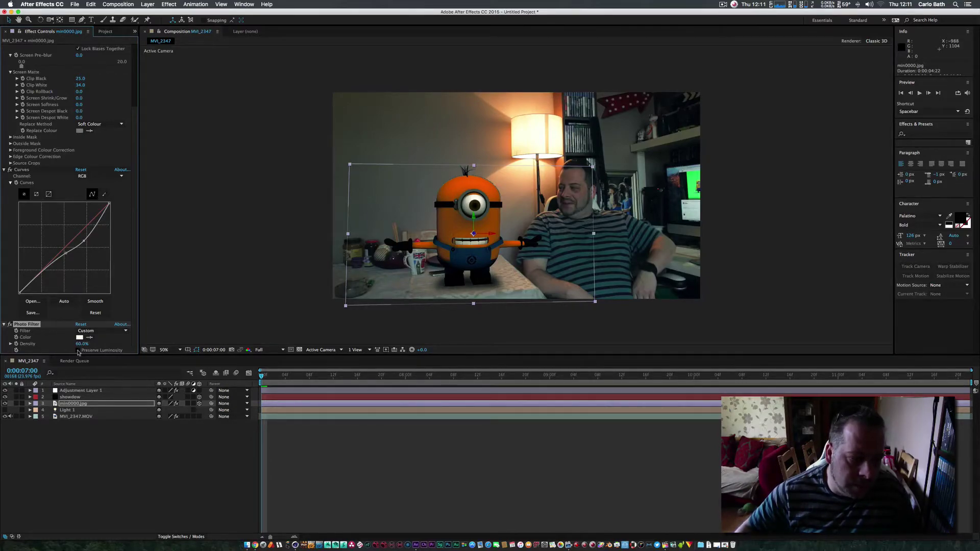
left_click(310, 241)
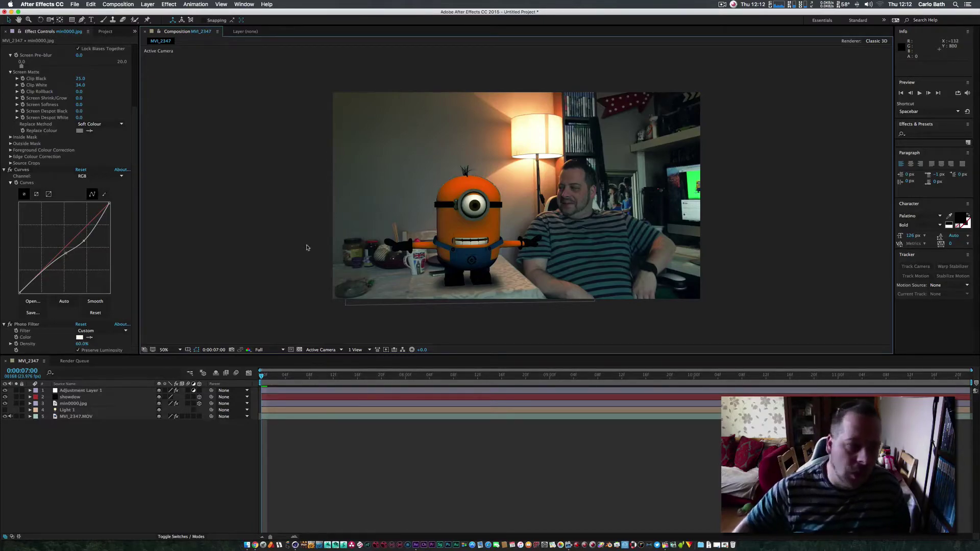
- Add Color Balance to min0000.jpg with Midtone Red Balance -22.0 and Preserve Luminosity on
left_click(70, 417)
left_click(73, 404)
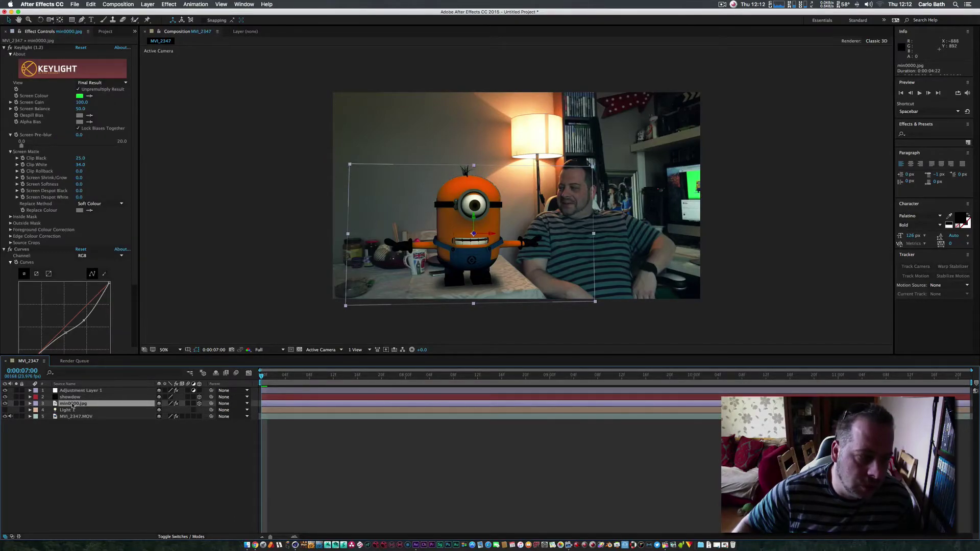
right_click(73, 403)
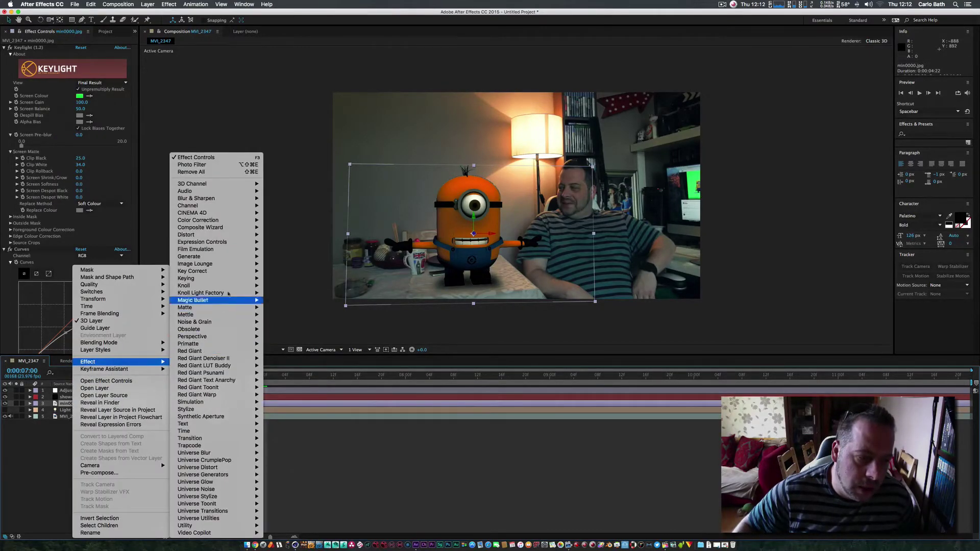
mouse_move(236, 232)
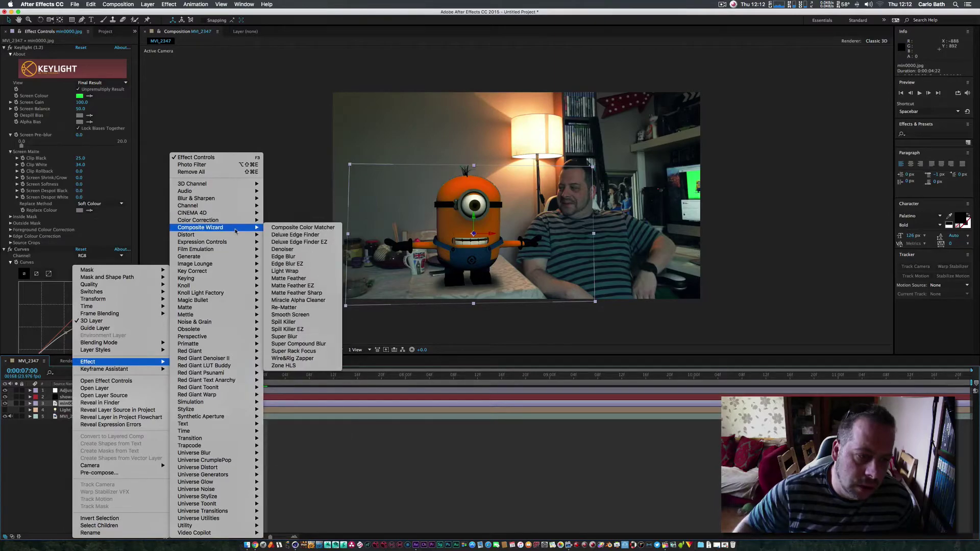
mouse_move(243, 201)
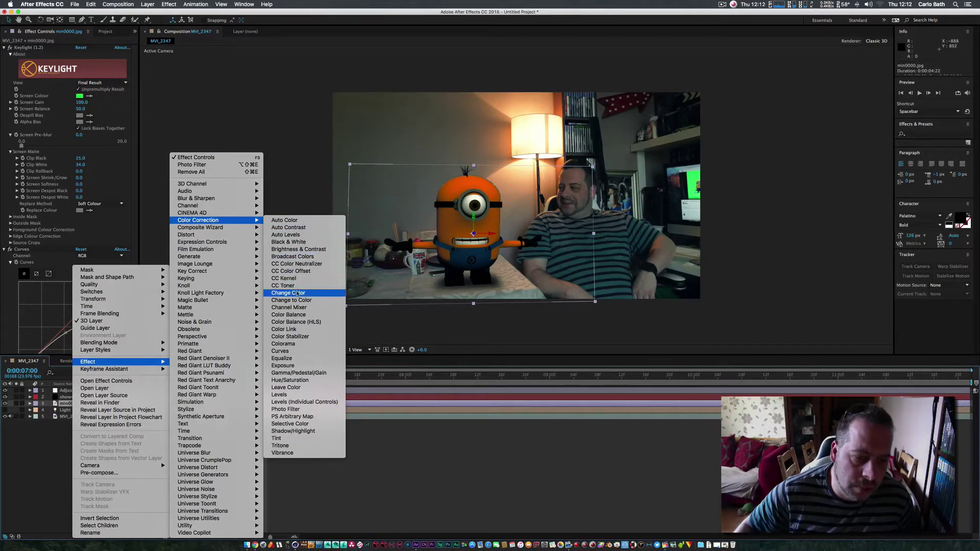
left_click(291, 315)
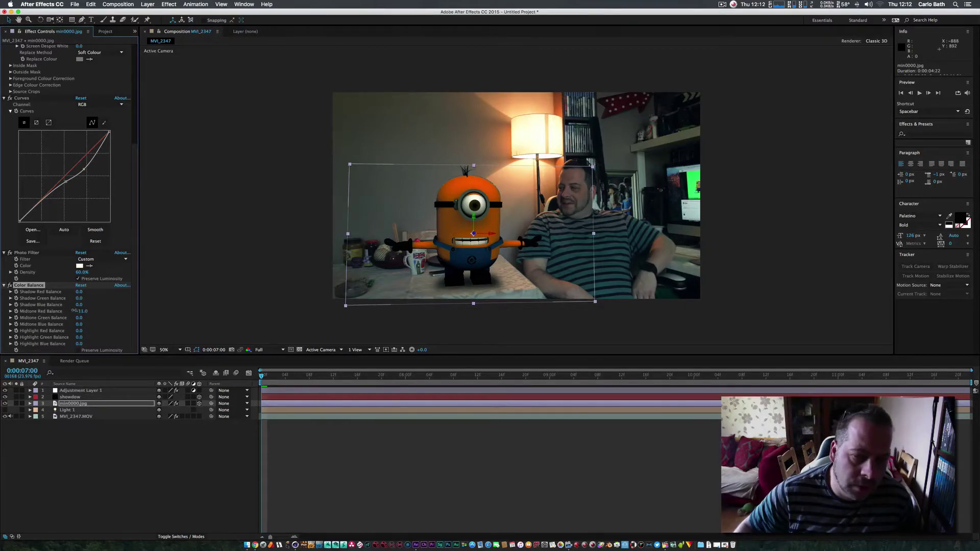
left_click_drag(73, 311, 71, 310)
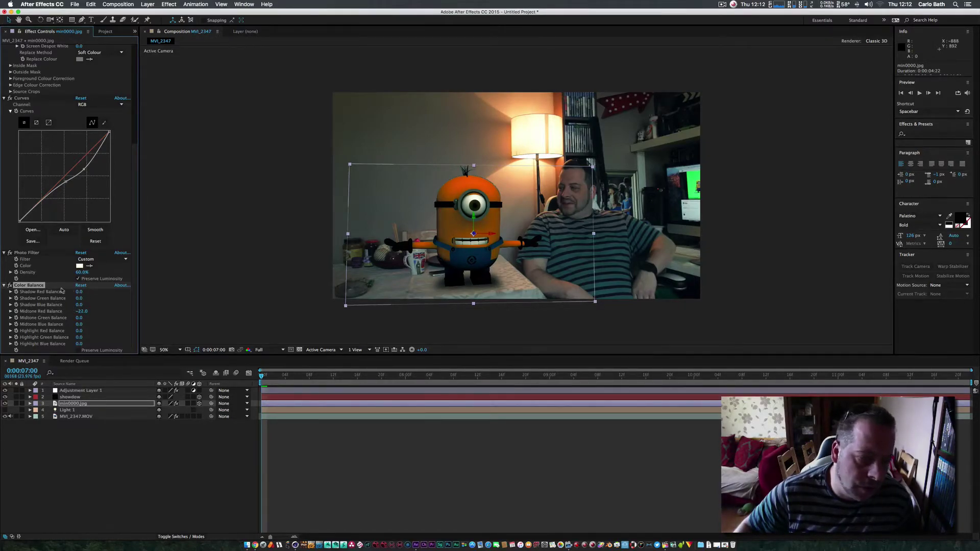
left_click(82, 350)
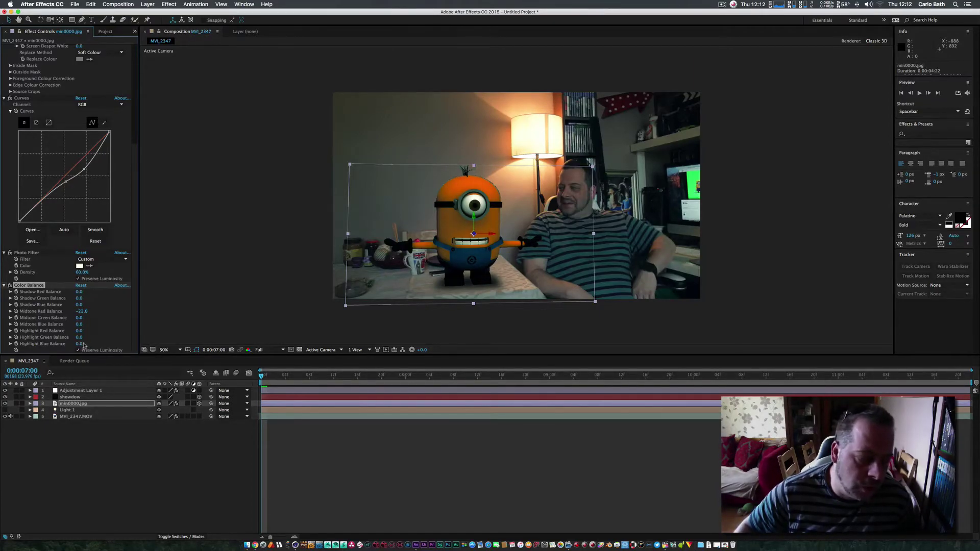
left_click(88, 433)
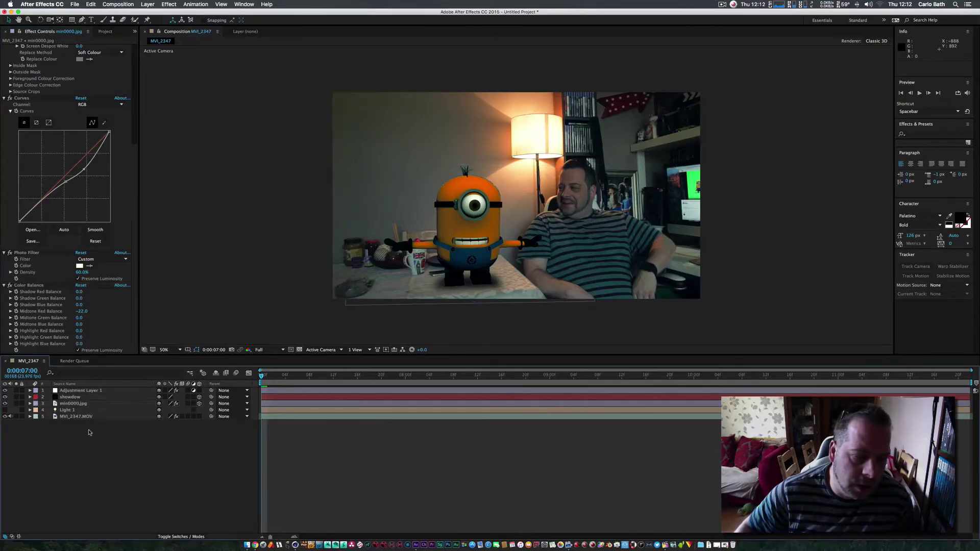
- Scrub and play a preview of the graded composite, then pick the Puppet Pin tool
right_click(87, 432)
mouse_move(97, 436)
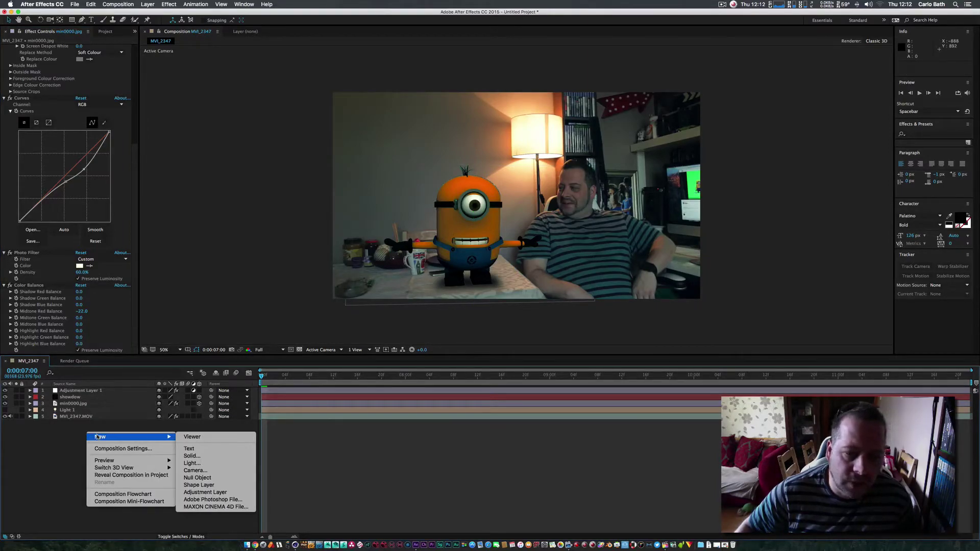
left_click(64, 431)
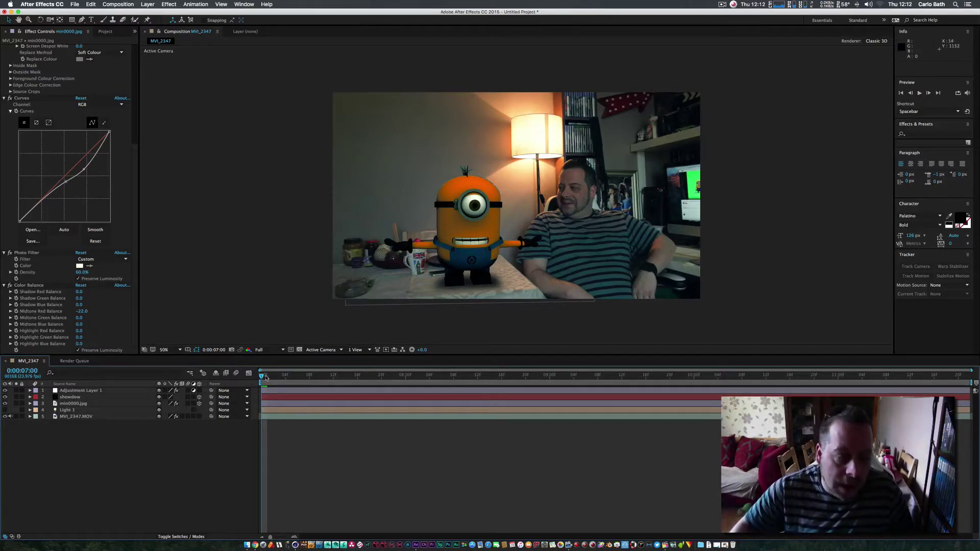
mouse_move(265, 377)
left_mouse_down()
mouse_move(570, 379)
mouse_move(260, 378)
left_mouse_up()
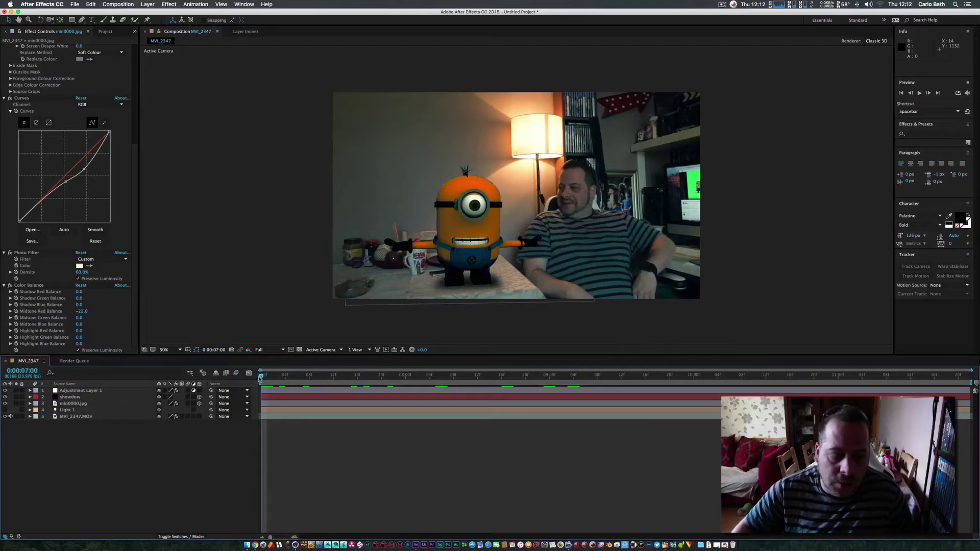
key("space")
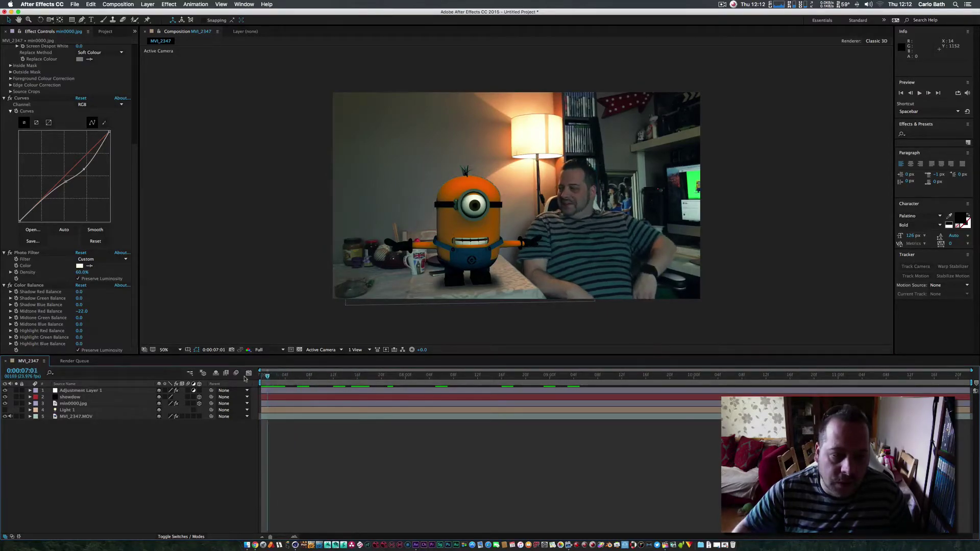
key("space")
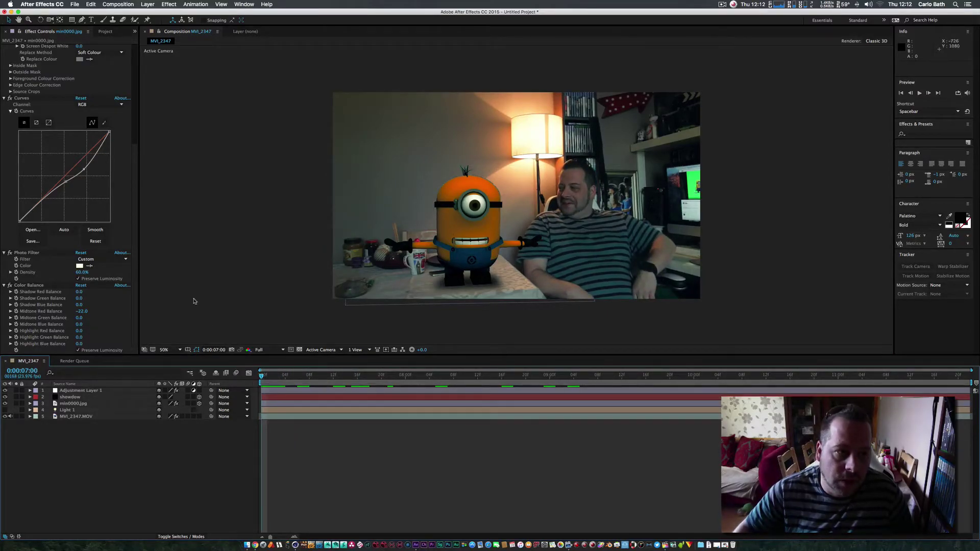
left_click(146, 20)
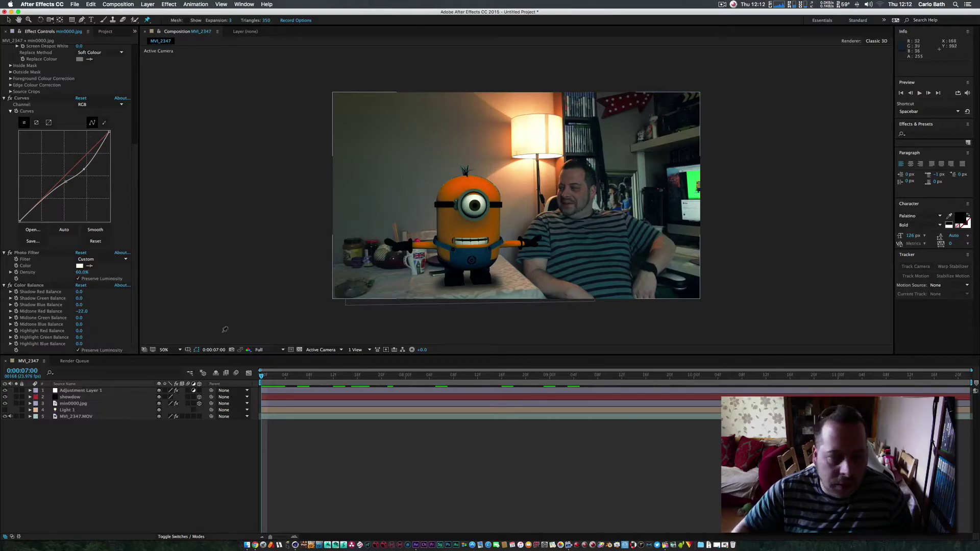
- Select the min0000.jpg layer and place three puppet pins along each of the Minion's arms
left_click(70, 404)
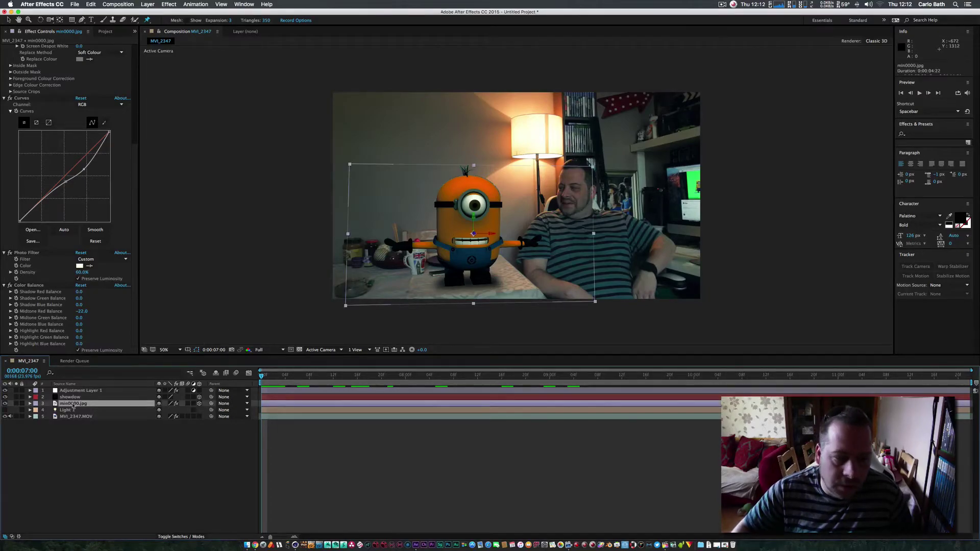
left_click(505, 240)
left_click(517, 242)
left_click(533, 242)
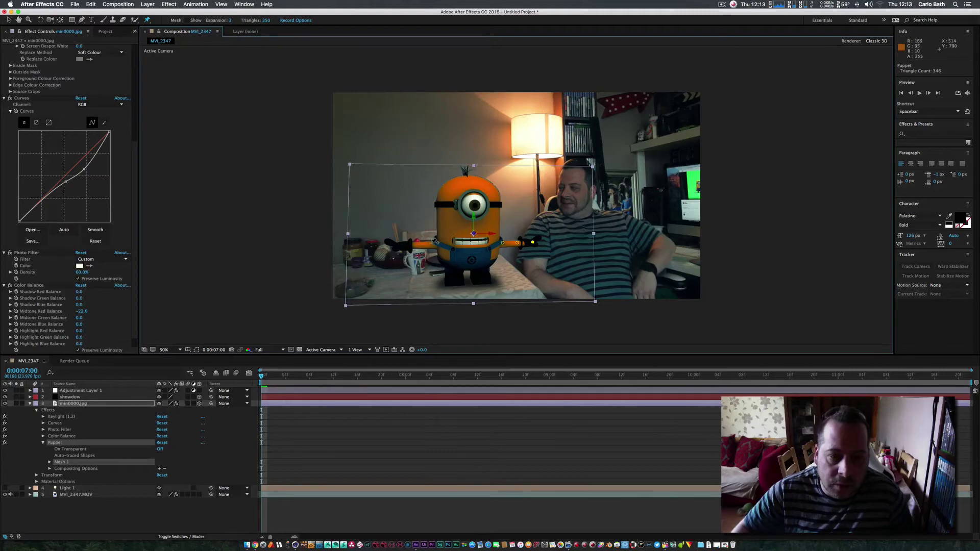
left_click(431, 243)
left_click(416, 245)
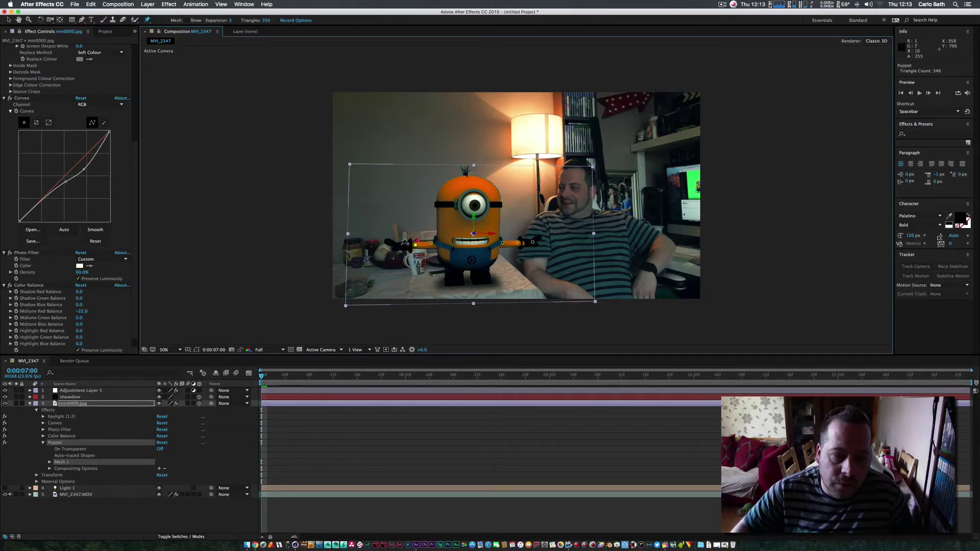
left_click(398, 244)
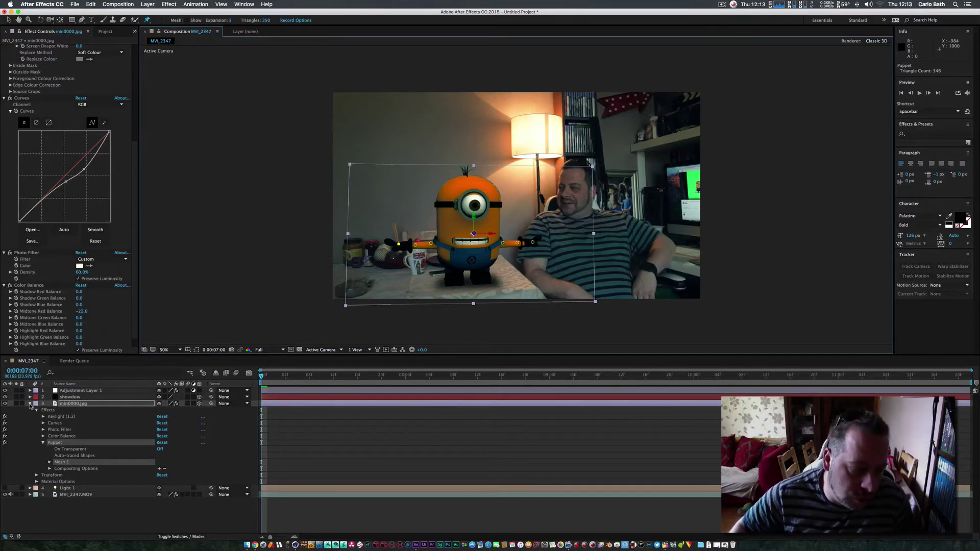
- Expand the Puppet effect to review its Mesh 1 and compositing settings
left_click(44, 443)
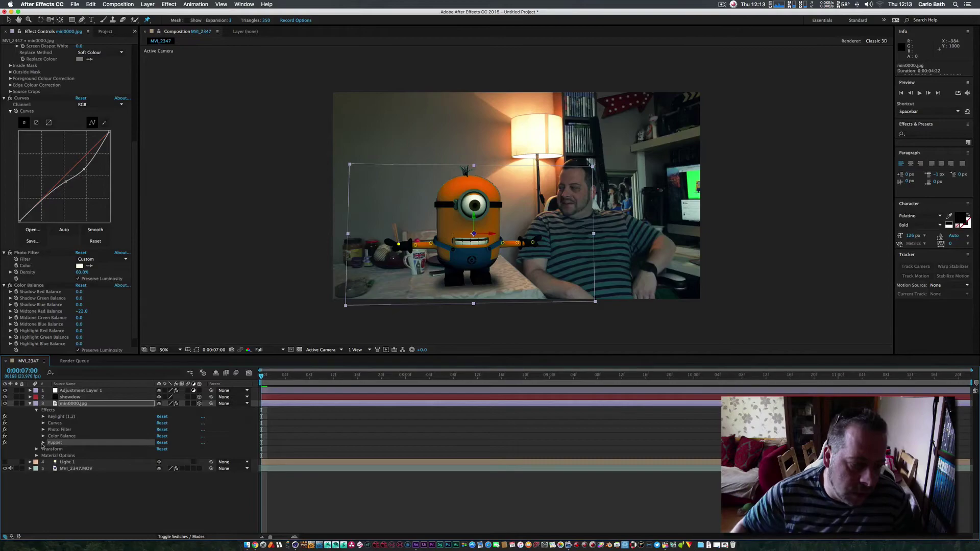
left_click(43, 443)
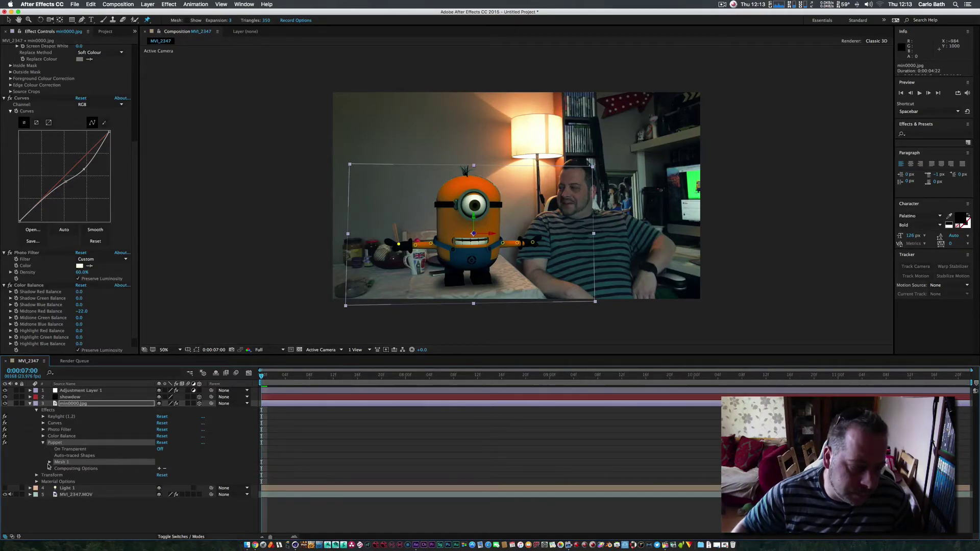
left_click(50, 462)
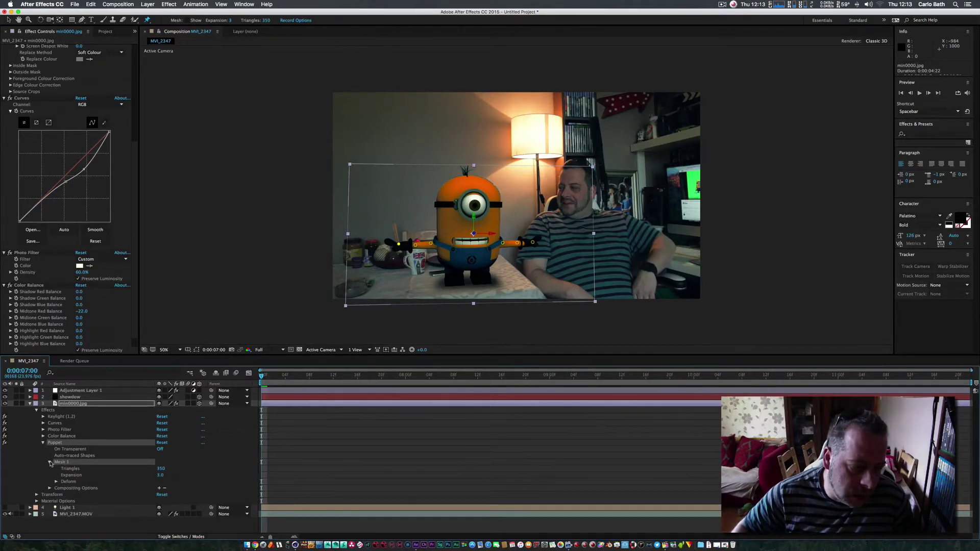
left_click(50, 488)
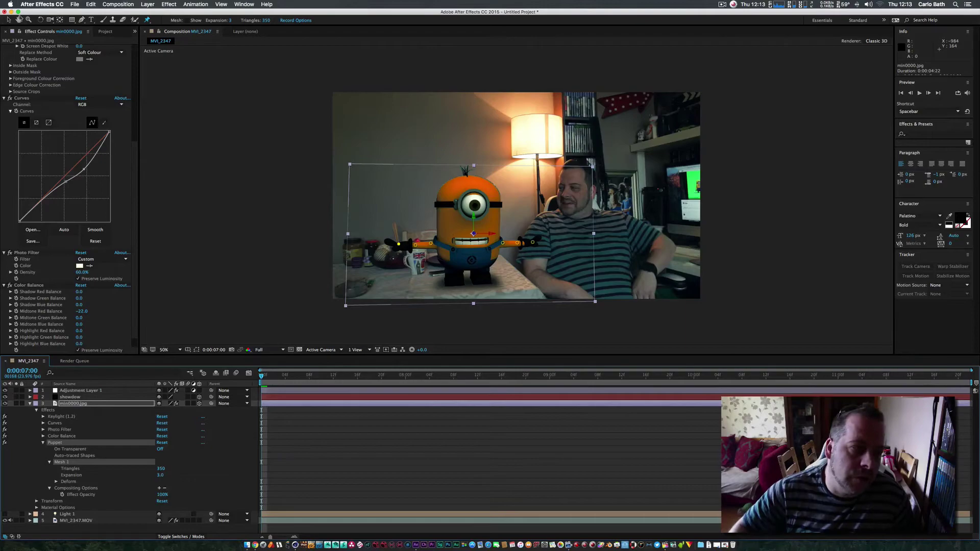
- With the Selection tool, drag the left-hand pin to bend the left arm slightly downward
left_click(8, 19)
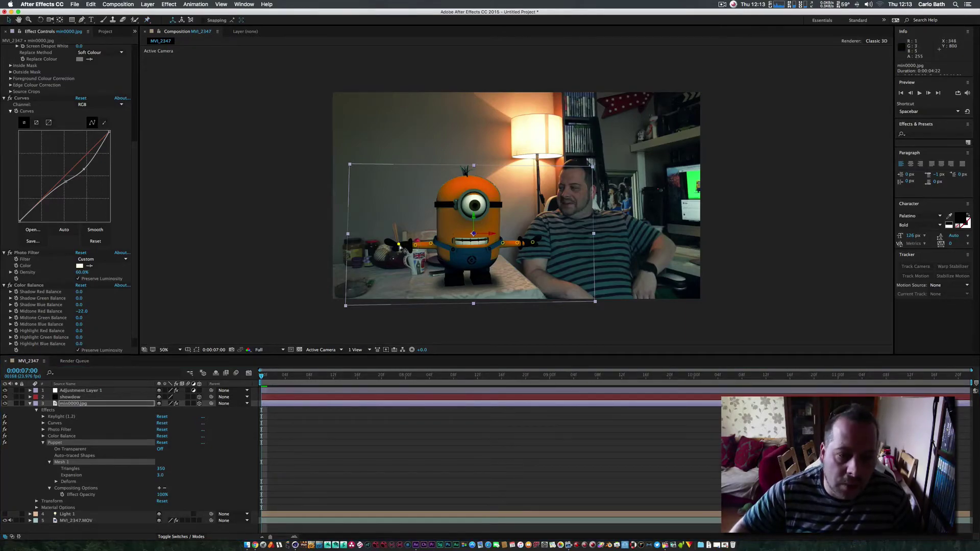
left_click(399, 245)
left_click_drag(399, 246, 430, 243)
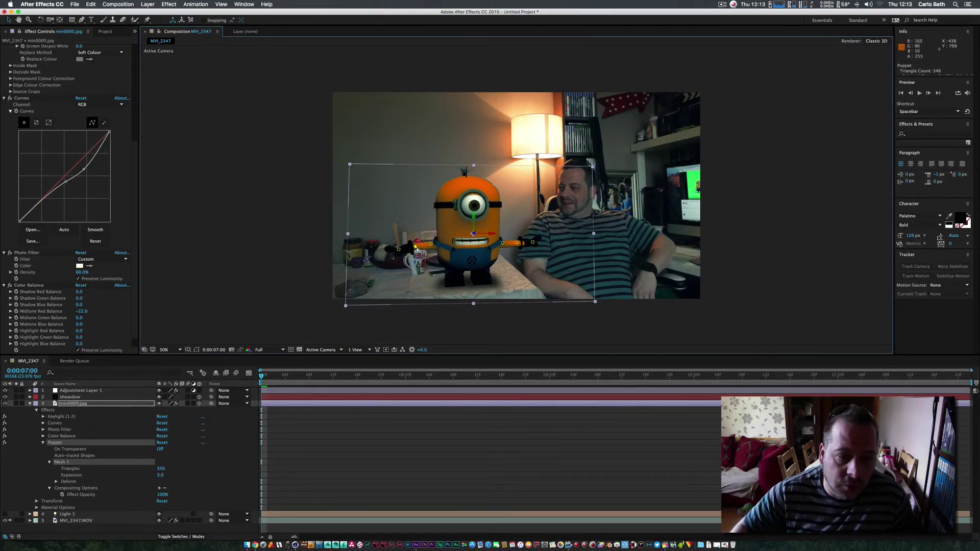
- Check the mesh Expansion setting, then reopen the Minion layer's Puppet effect properties
left_click(61, 443)
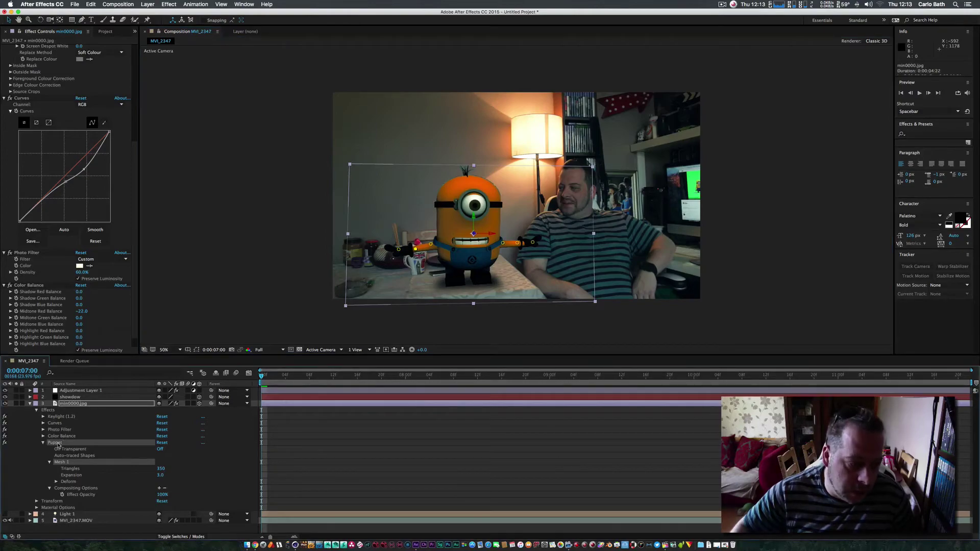
left_click(65, 475)
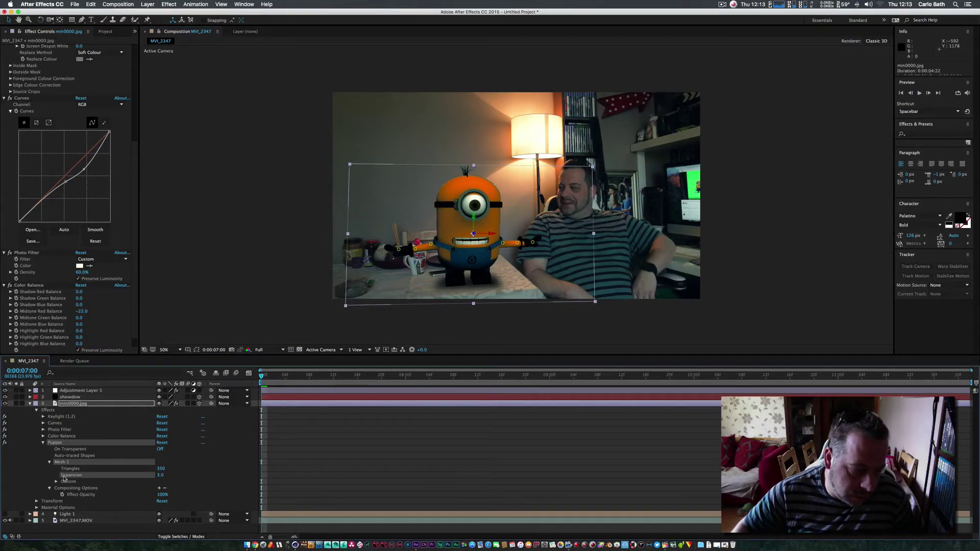
left_click(43, 443)
left_click(30, 403)
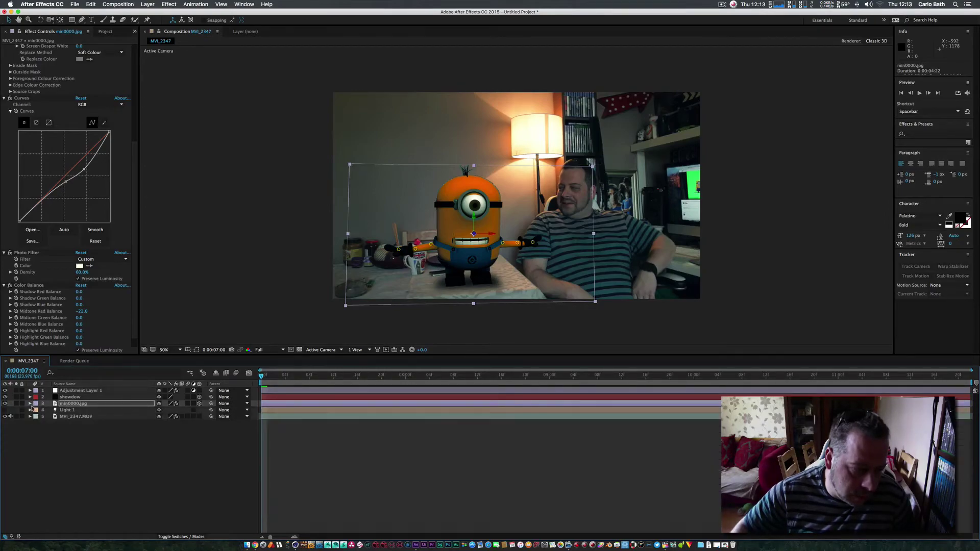
left_click(30, 404)
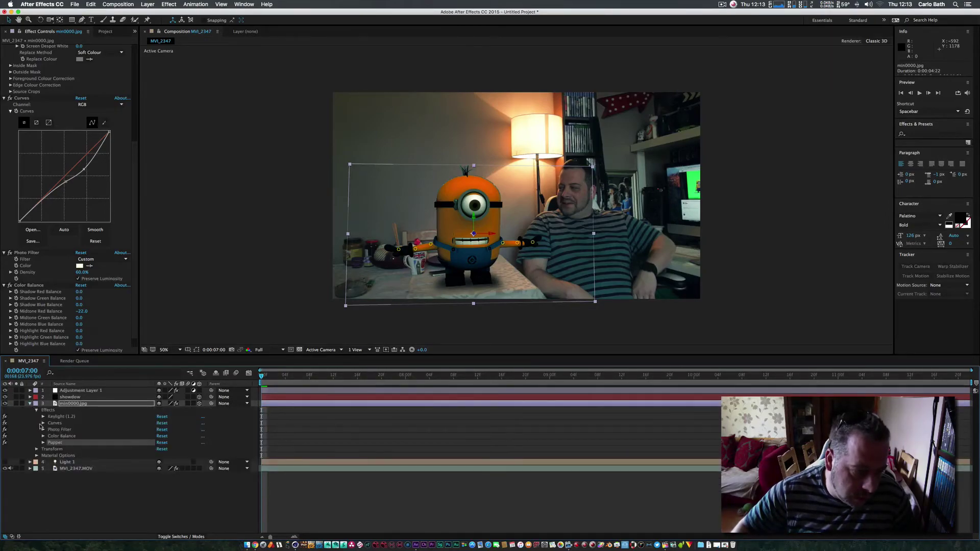
left_click(43, 443)
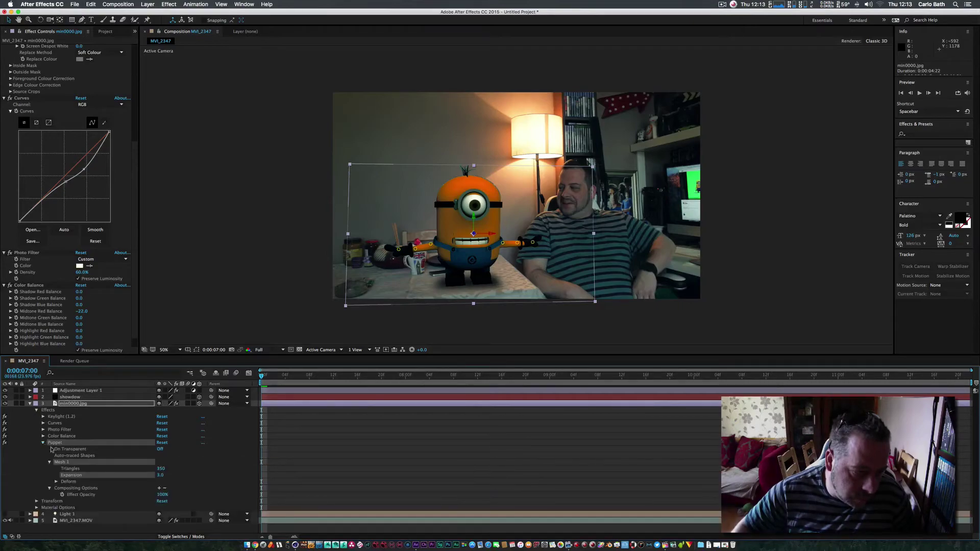
- Reveal the pins under Deform, locate the arm pin, and show Puppet Pin 6's Position property
left_click(56, 482)
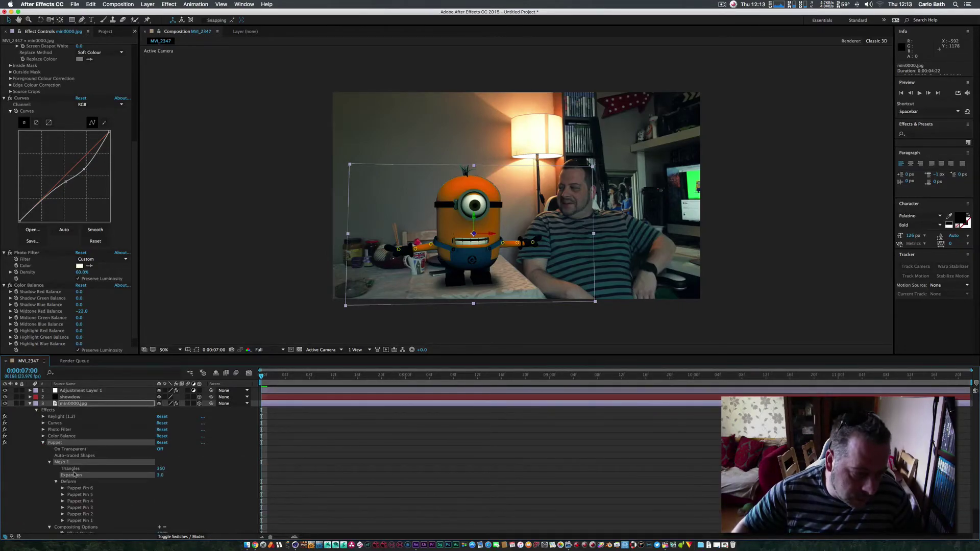
scroll(74, 475, "down", 3)
left_click(82, 501)
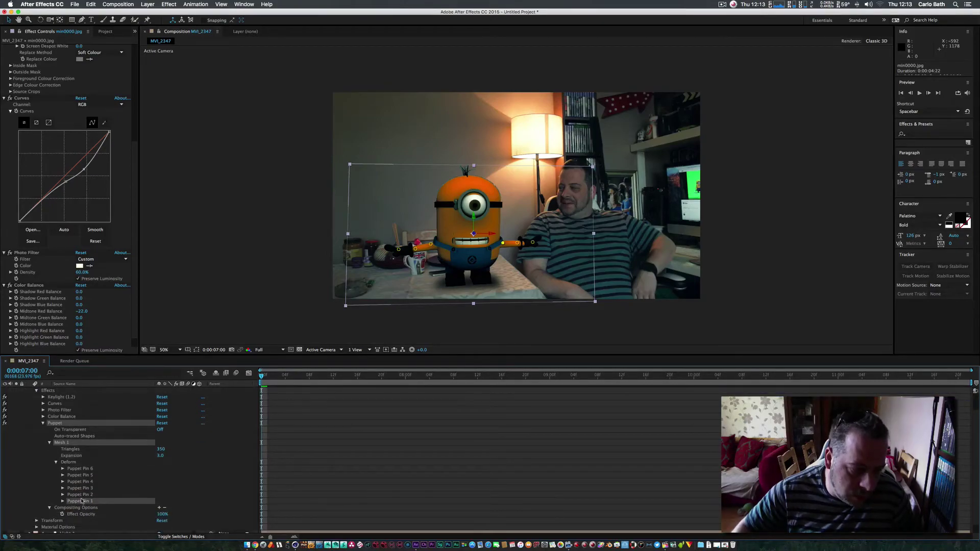
left_click(82, 495)
left_click(81, 501)
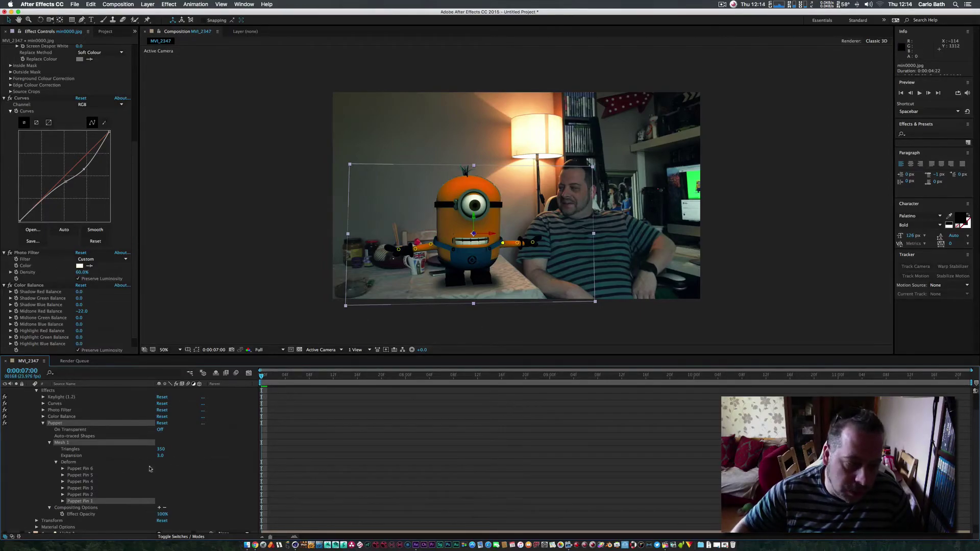
left_click(79, 495)
left_click(79, 468)
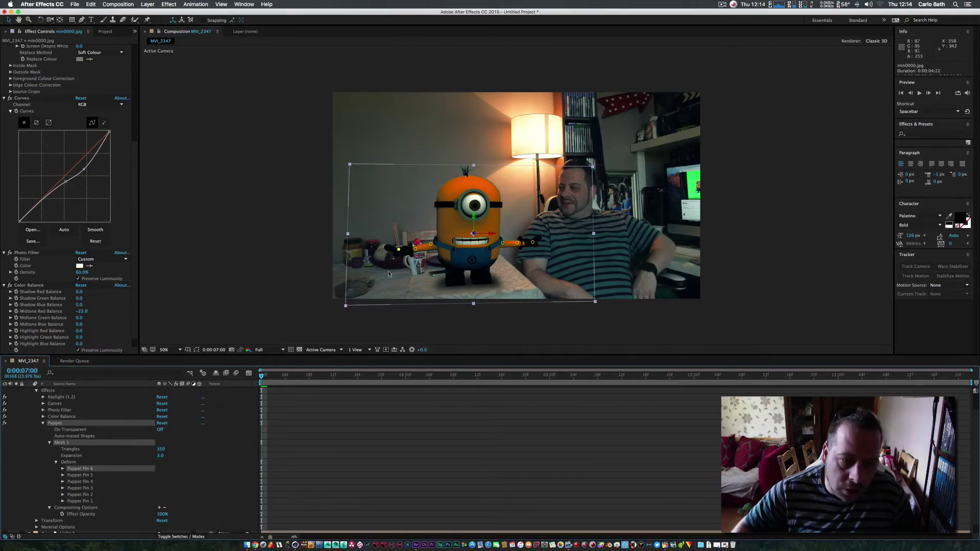
left_click(62, 469)
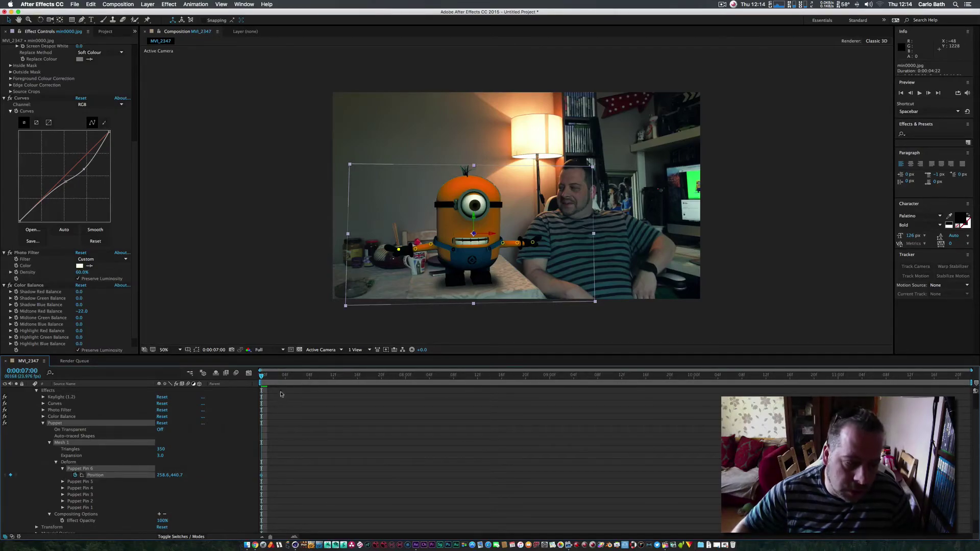
- Keyframe Puppet Pin 6 down, up, then down over frames 7:01–7:03, returning to 0:00:07:00
left_click_drag(262, 376, 267, 376)
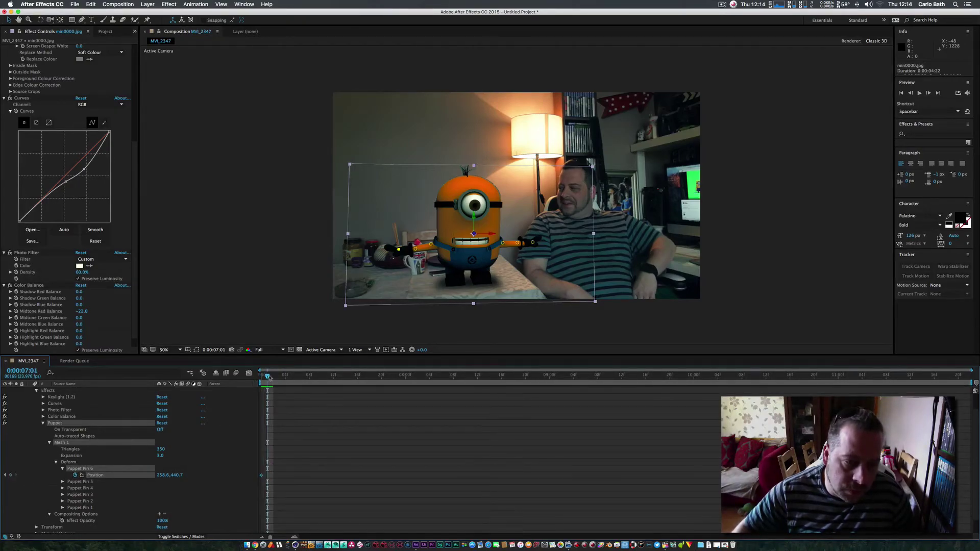
left_click_drag(401, 251, 404, 260)
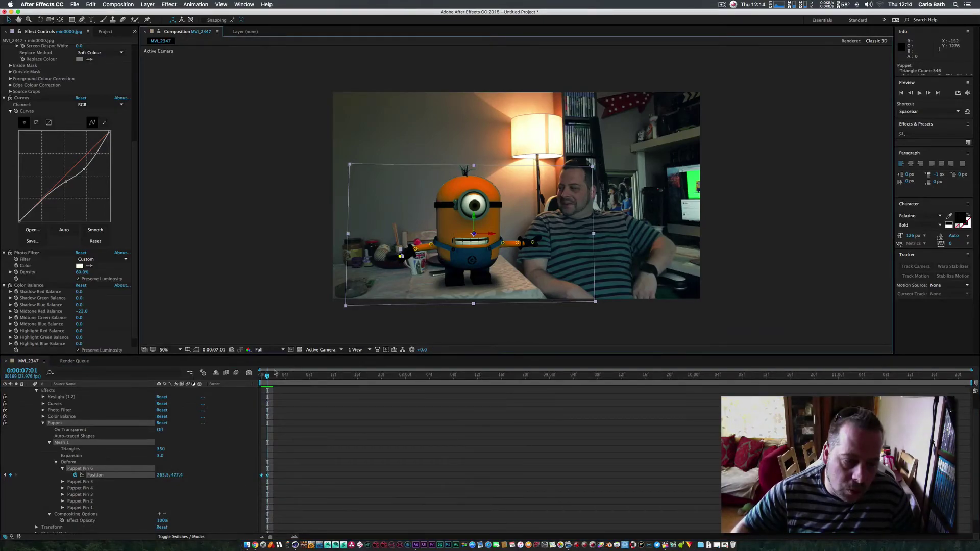
left_click_drag(269, 378, 273, 378)
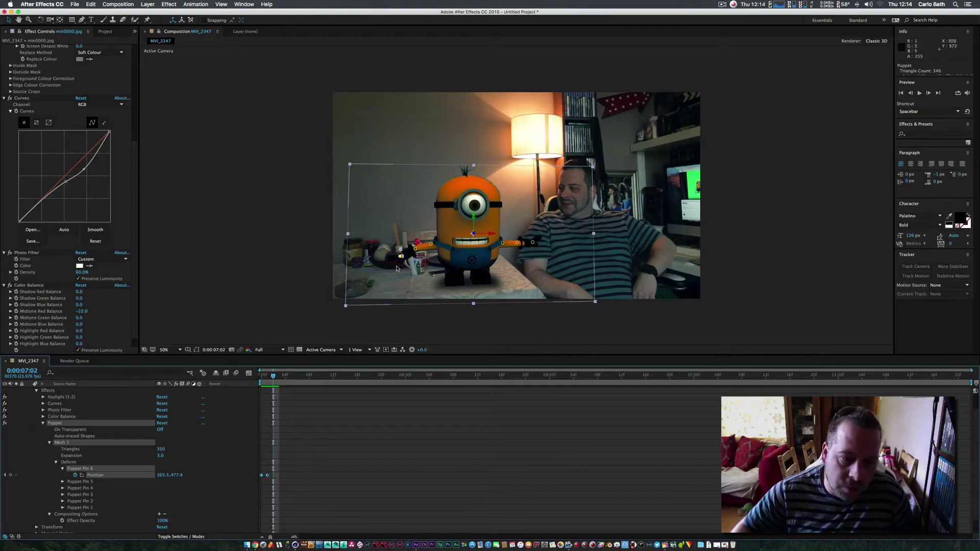
left_click_drag(405, 261, 402, 248)
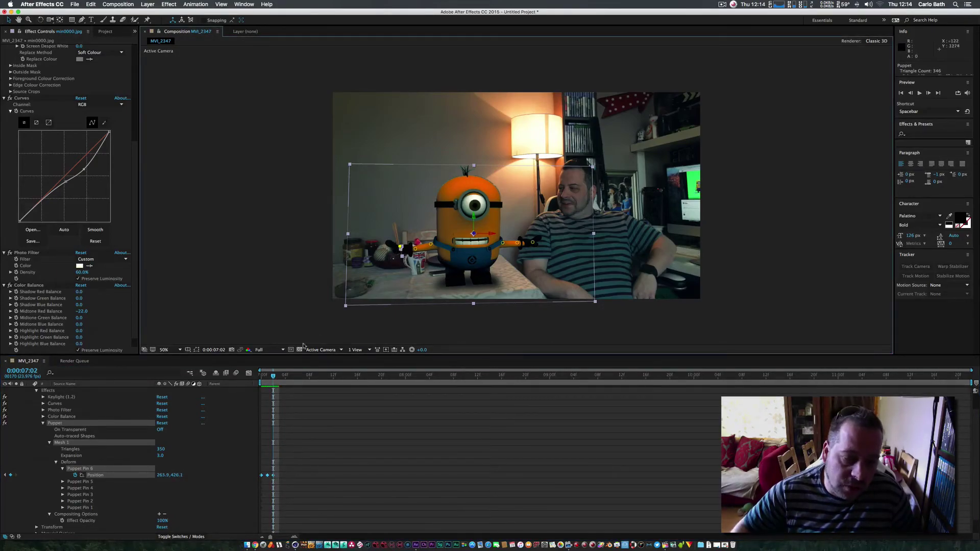
left_click_drag(274, 376, 281, 377)
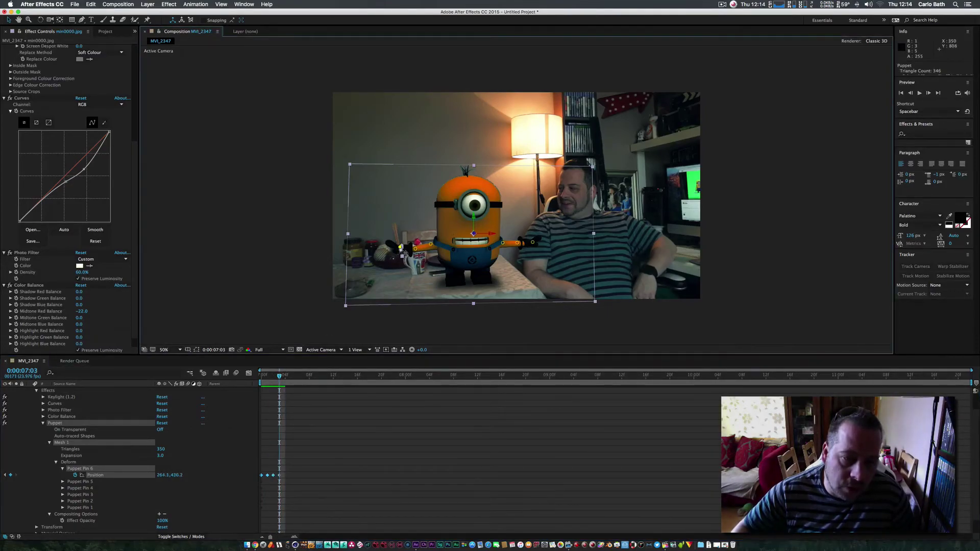
left_click_drag(401, 248, 401, 256)
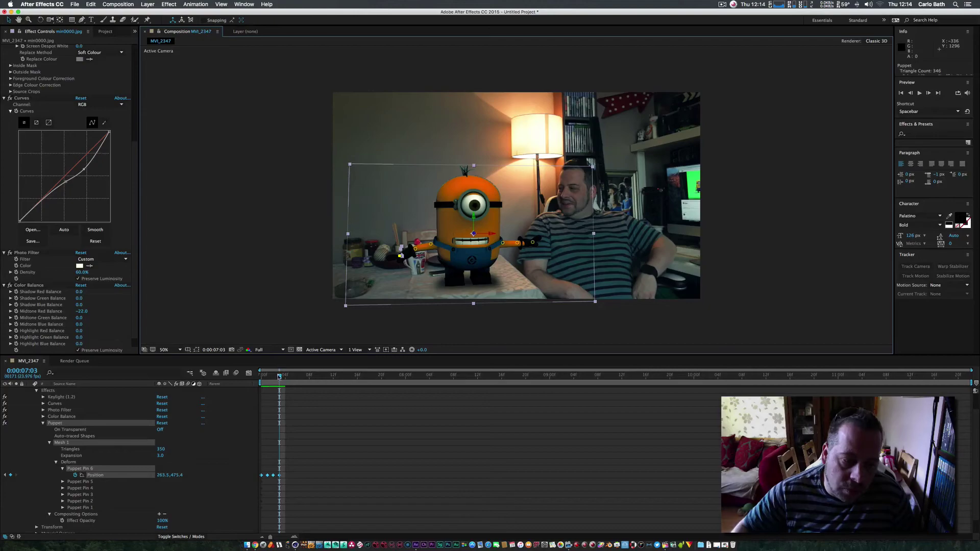
left_click_drag(278, 376, 261, 376)
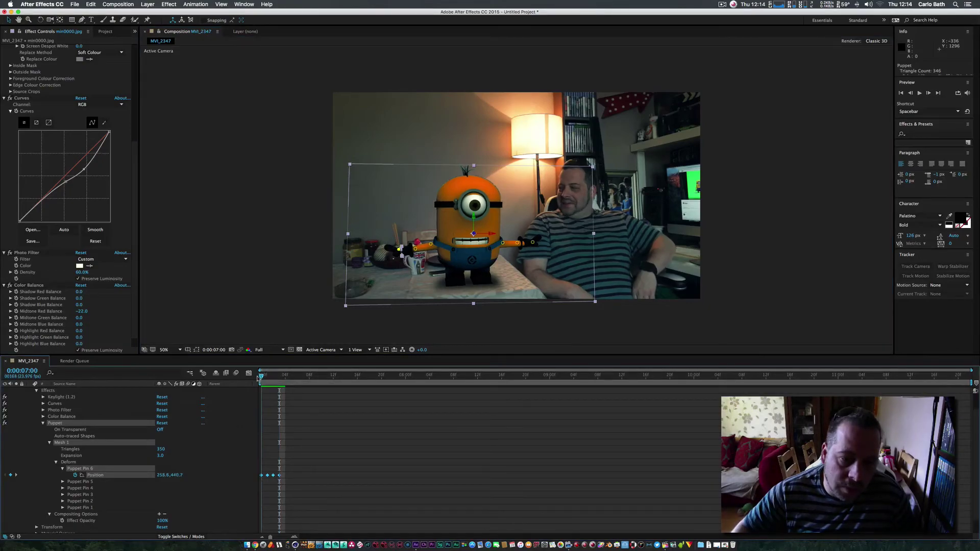
left_click(332, 313)
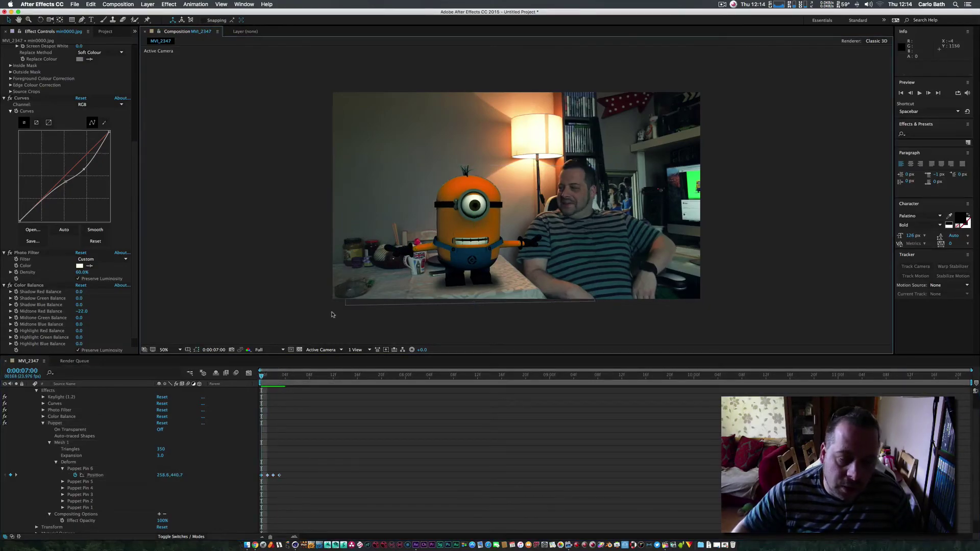
left_click(43, 423)
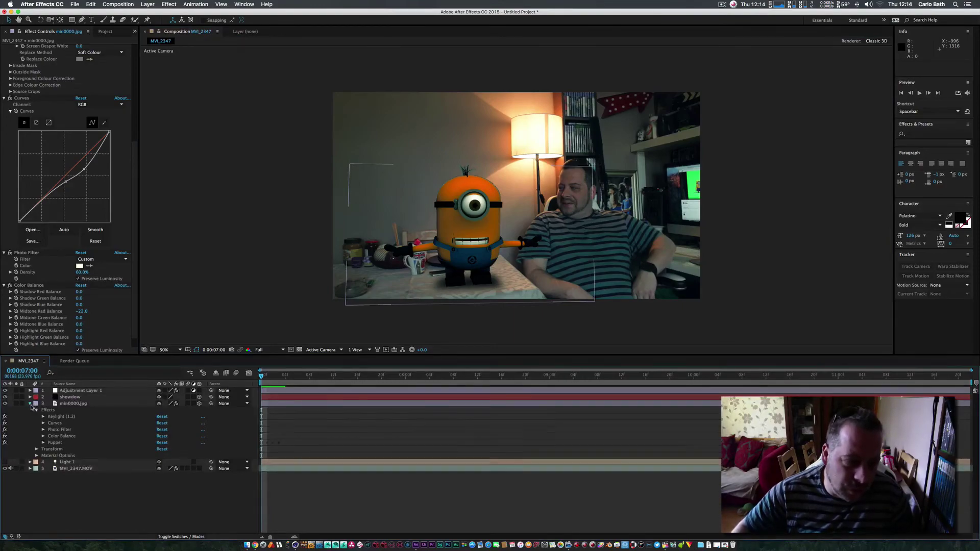
left_click(30, 403)
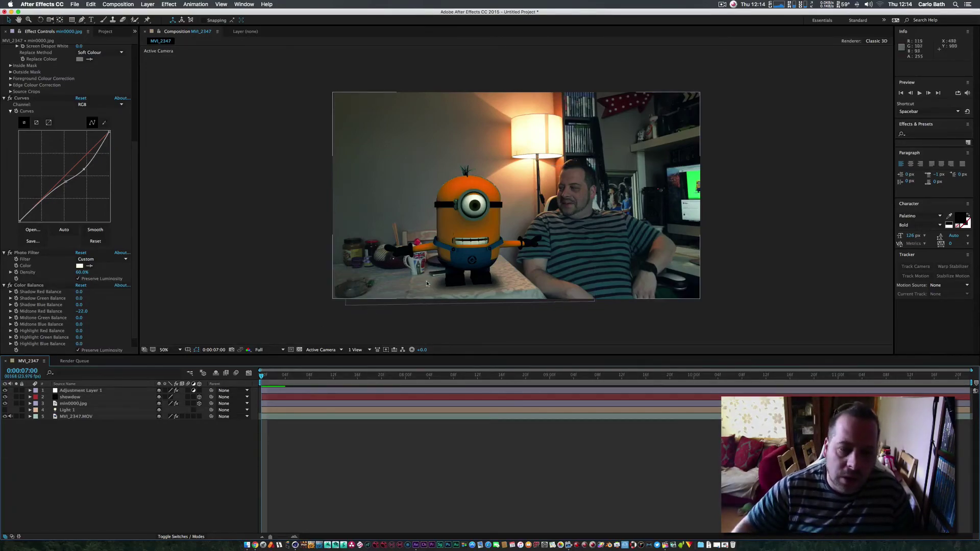
left_click(919, 93)
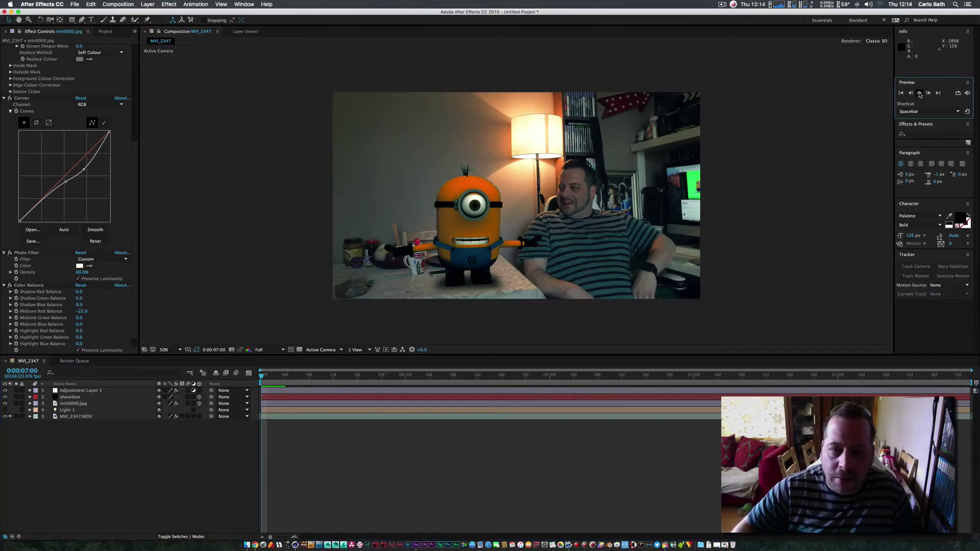
left_click(919, 93)
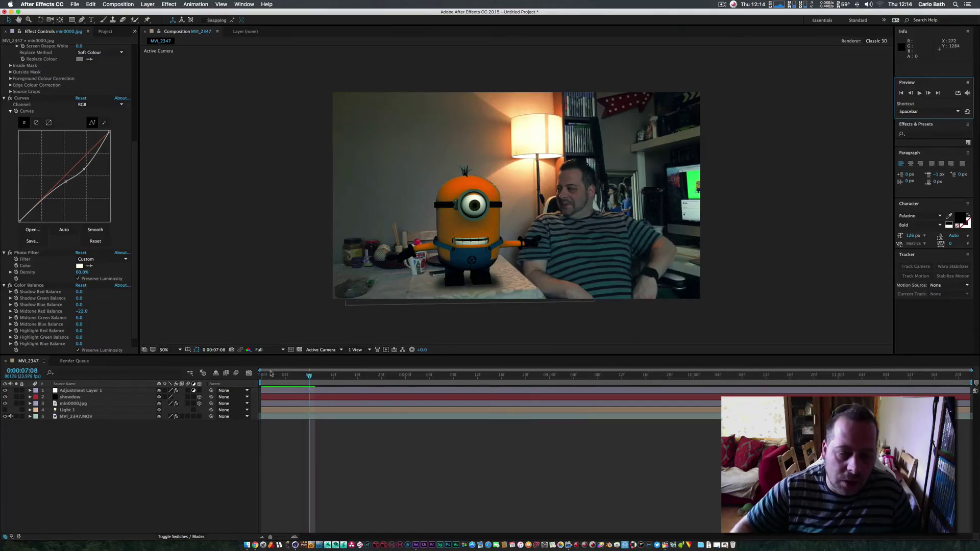
left_click_drag(310, 378, 261, 378)
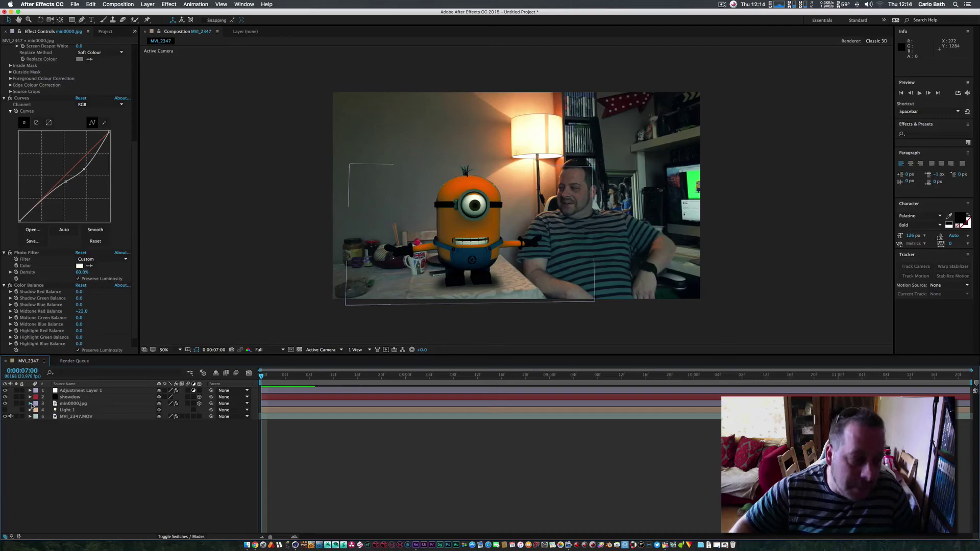
left_click(30, 403)
left_click(43, 442)
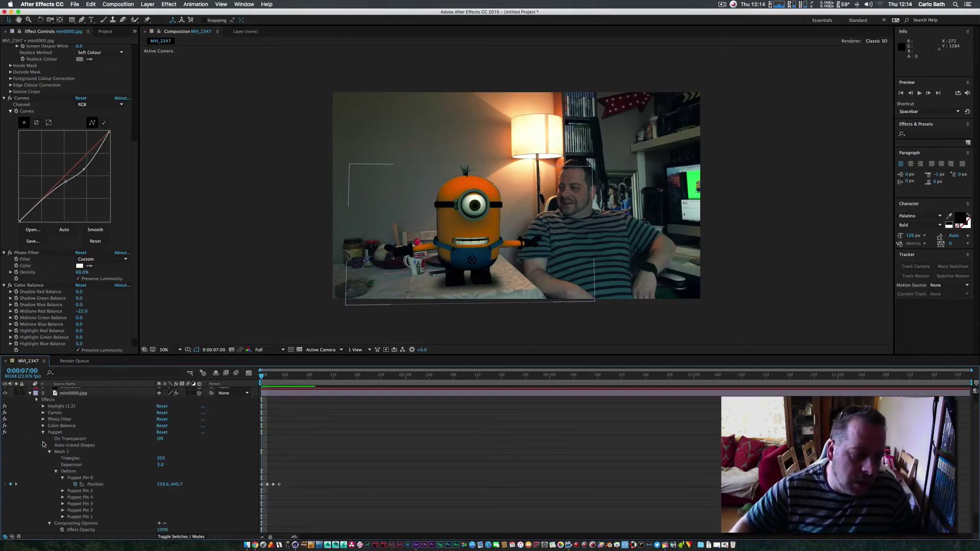
scroll(80, 507, "down", 1)
left_click(81, 484)
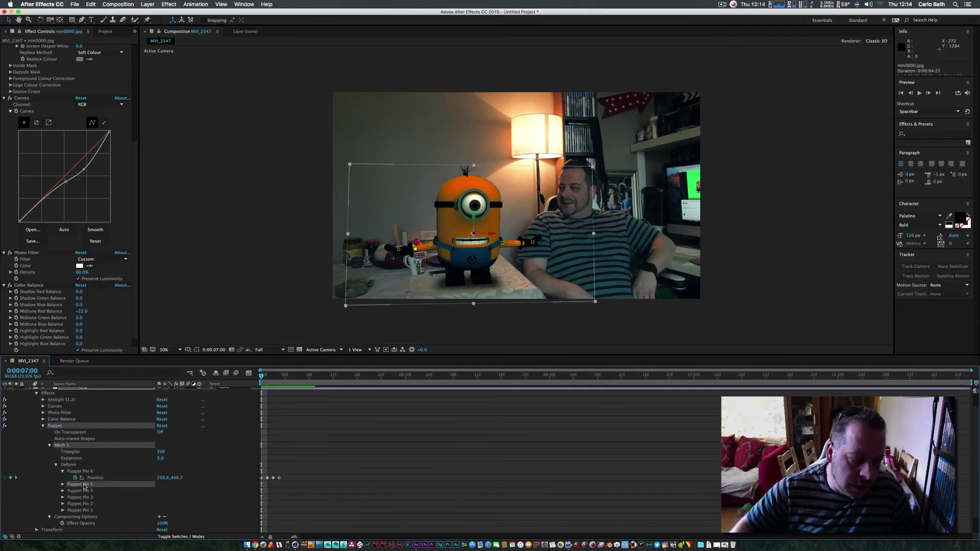
- Drag the last Puppet Pin 6 keyframe to 0:00:07:11, then preview and stop the slower arm motion
mouse_move(280, 480)
left_mouse_down()
mouse_move(327, 478)
mouse_move(279, 478)
left_mouse_up()
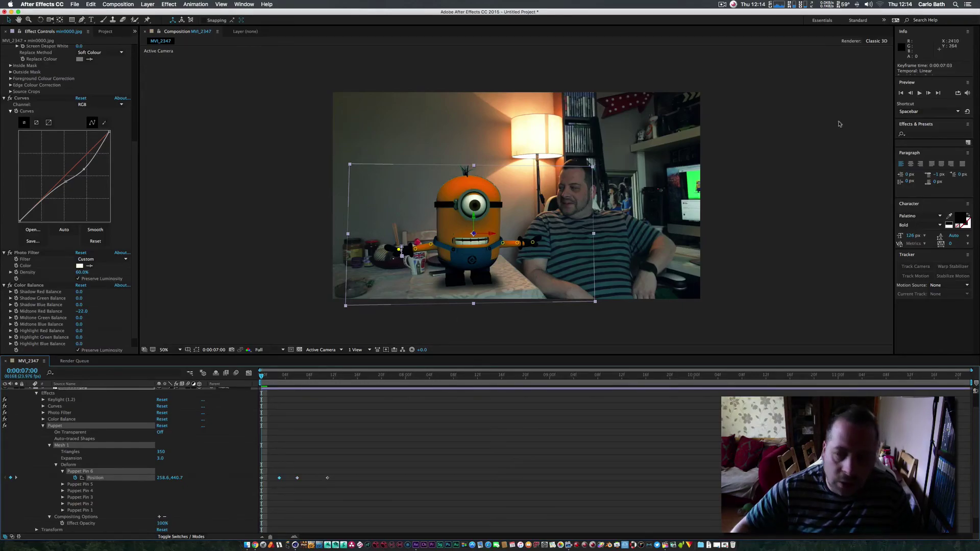
left_click(921, 94)
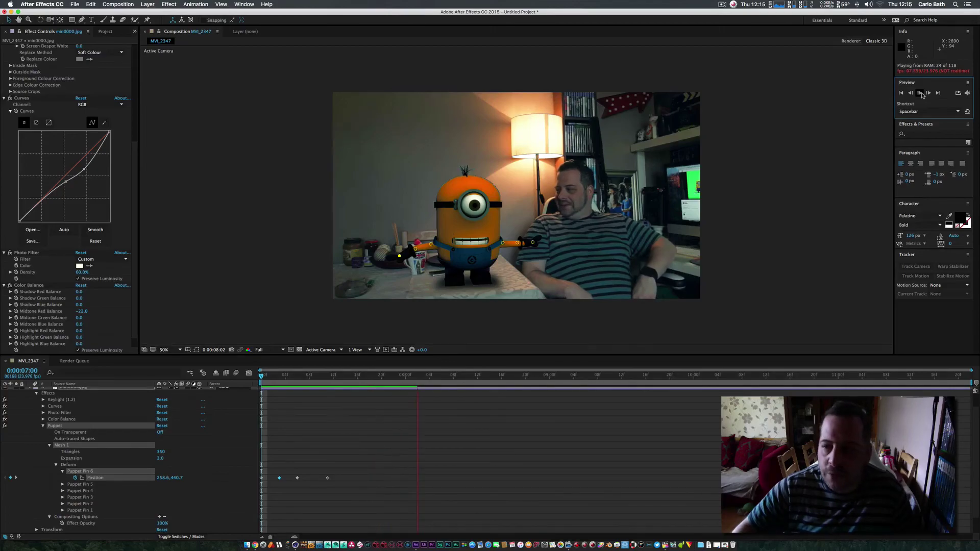
left_click(920, 94)
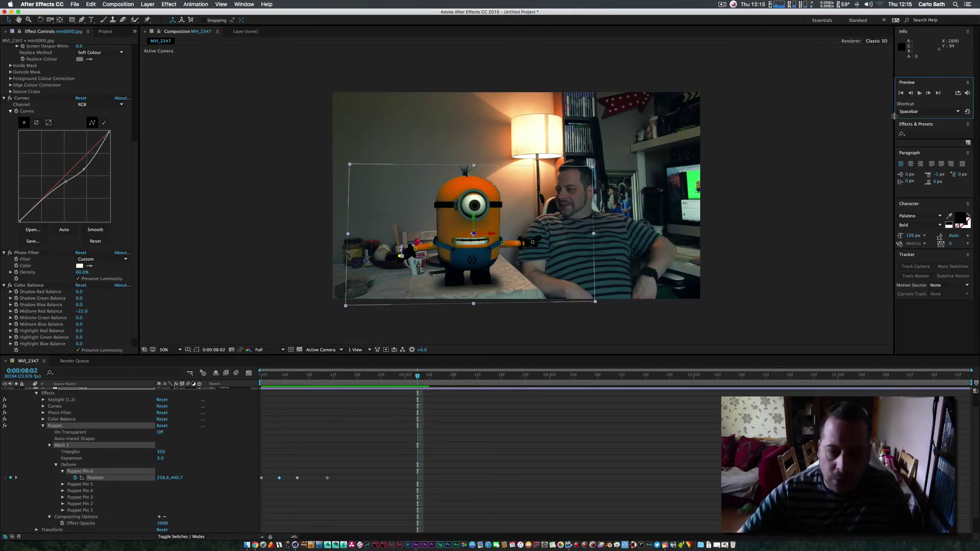